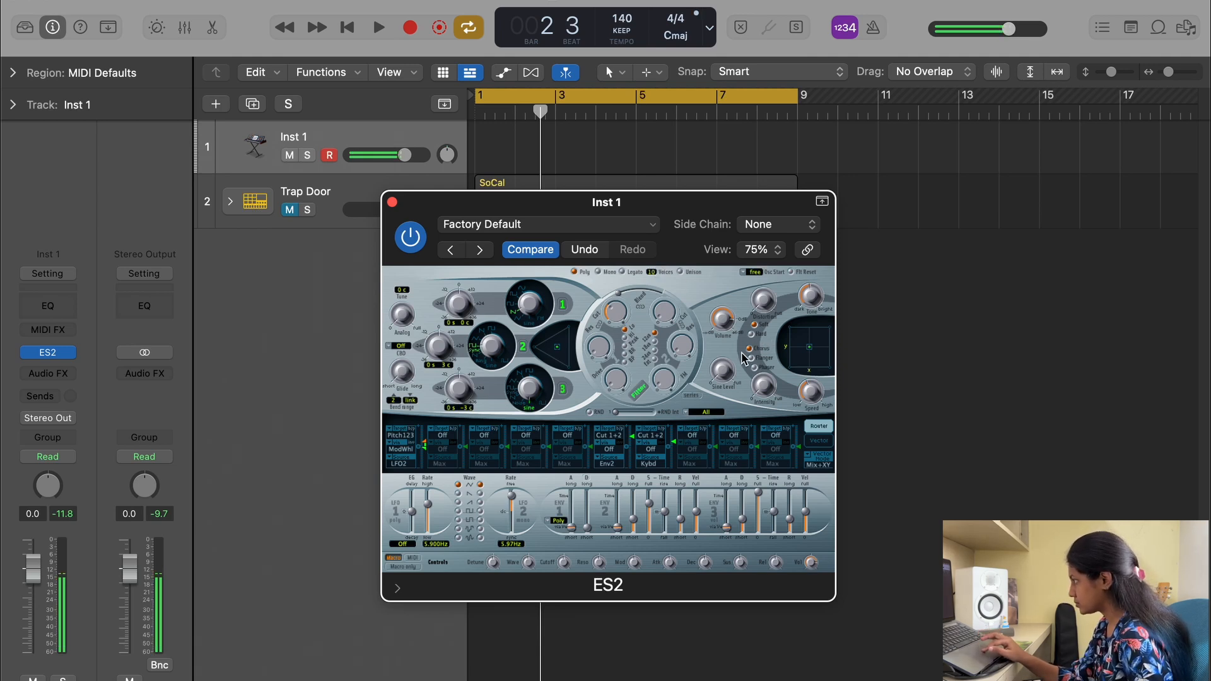
Close the ES2 window and create an empty MIDI region at bar 1 on the Inst 1 track
{"action": "left_click_drag", "start_coordinate": [597, 215], "coordinate": [496, 215]}
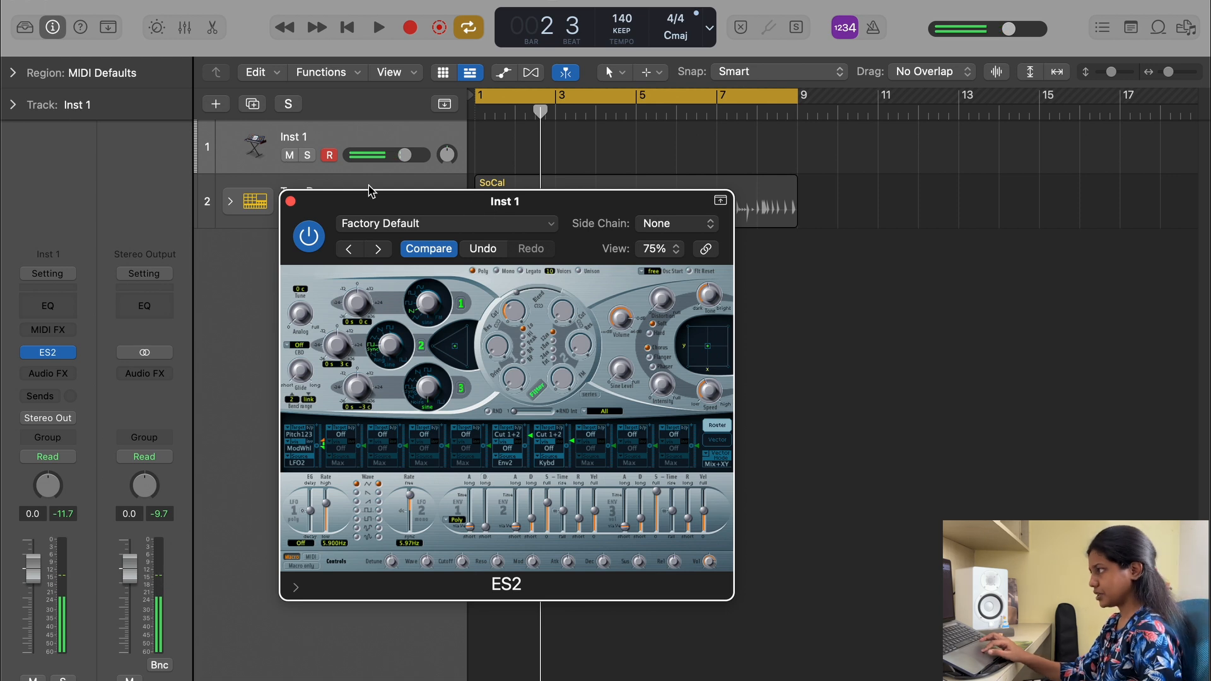
{"action": "left_click", "coordinate": [290, 201]}
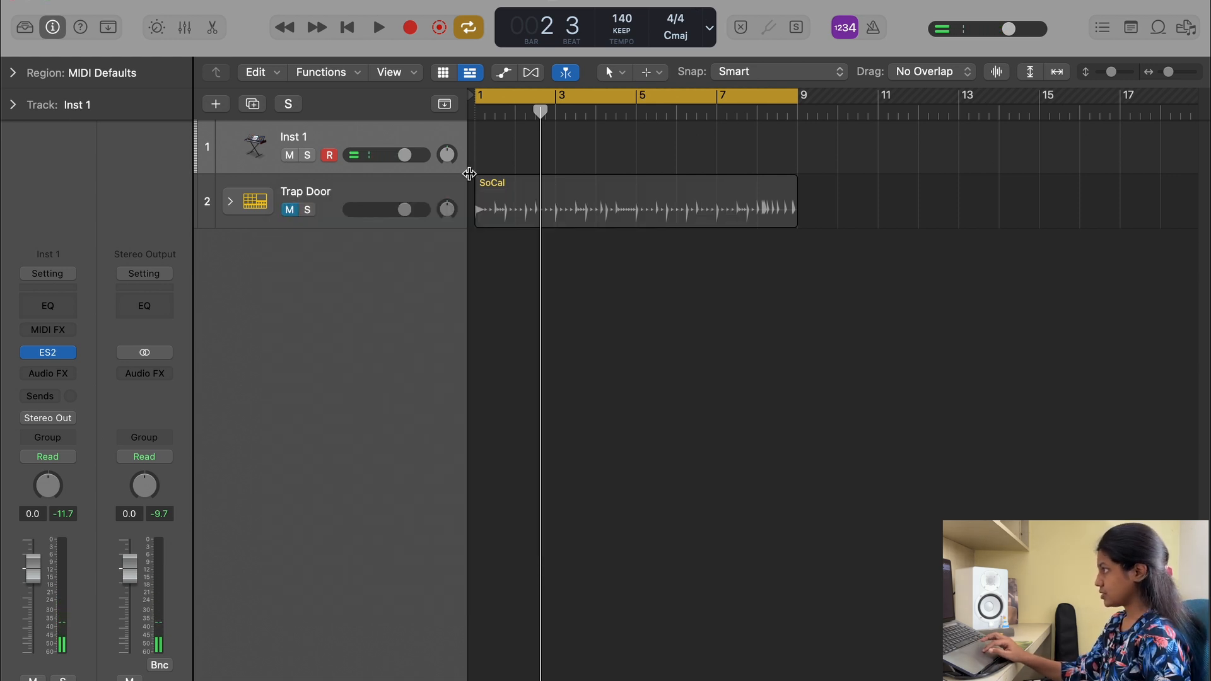
{"action": "right_click", "coordinate": [482, 136]}
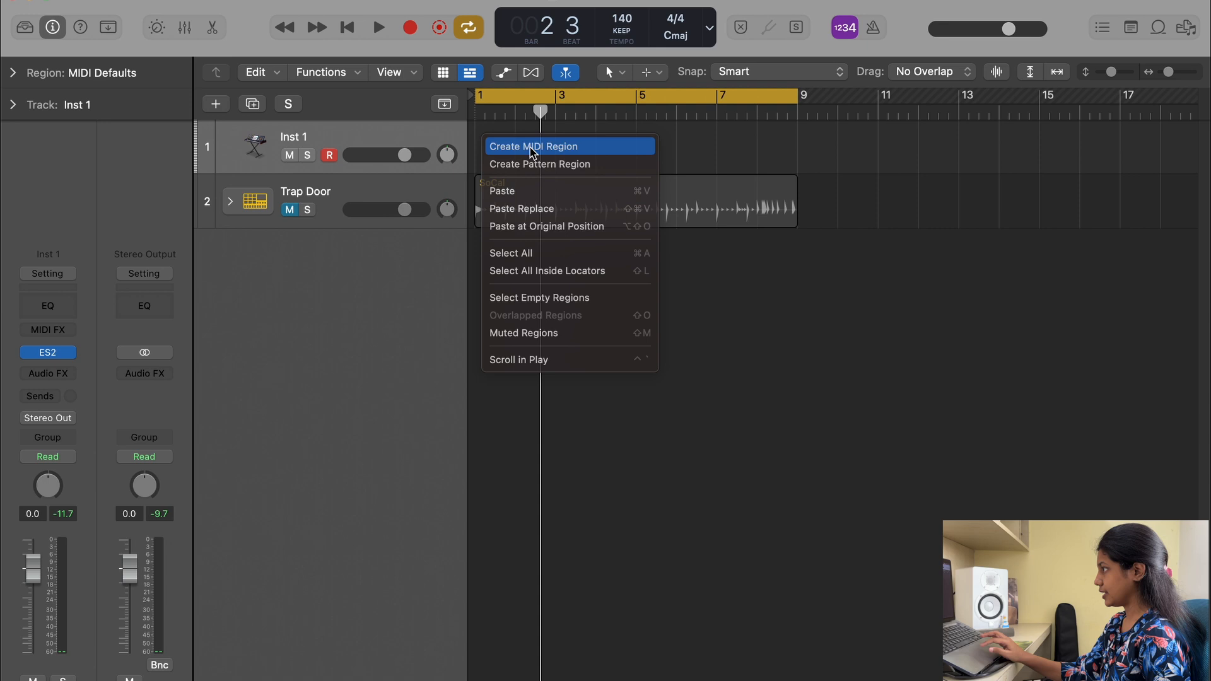
{"action": "left_click", "coordinate": [490, 148]}
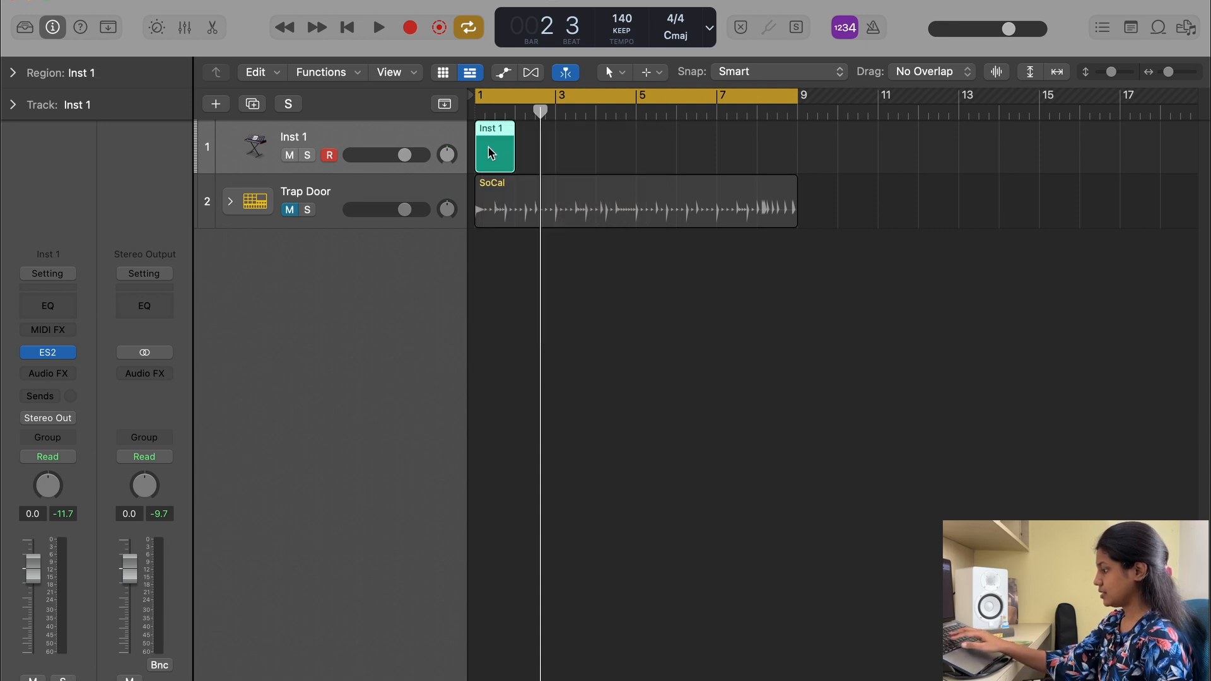
Capture the note played during playback into the Inst 1 region and open the region in the Piano Roll
{"action": "key", "text": "space"}
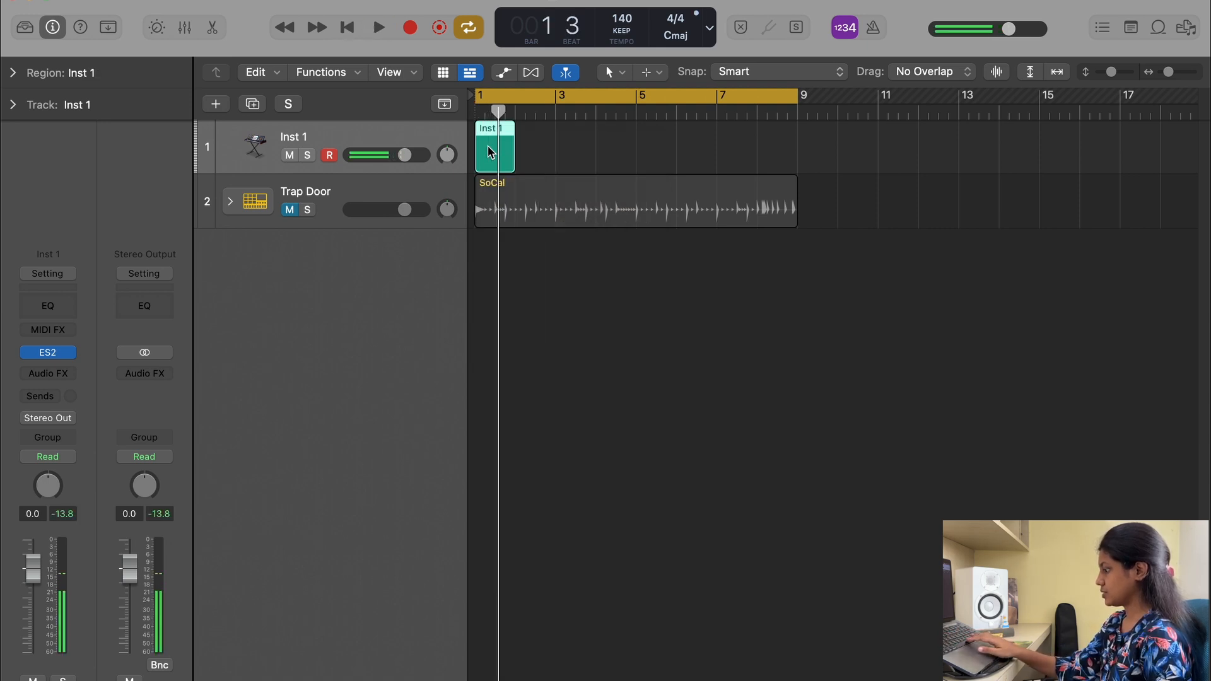
{"action": "key", "text": "shift+r"}
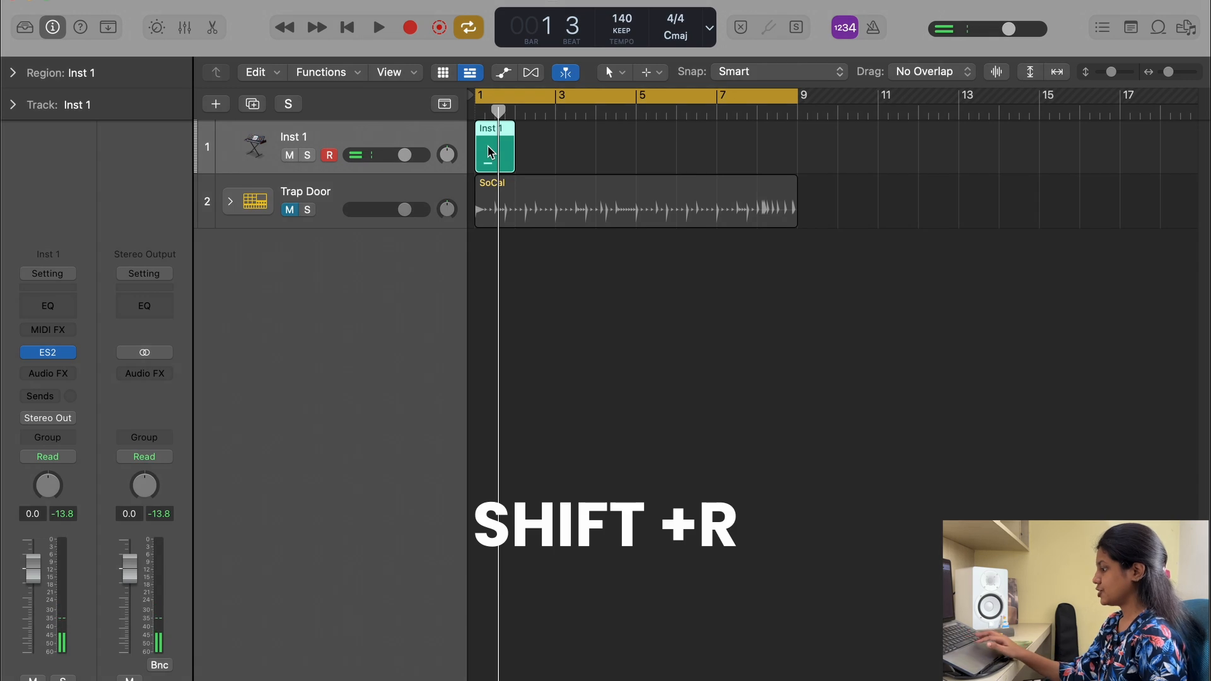
{"action": "double_click", "coordinate": [490, 151]}
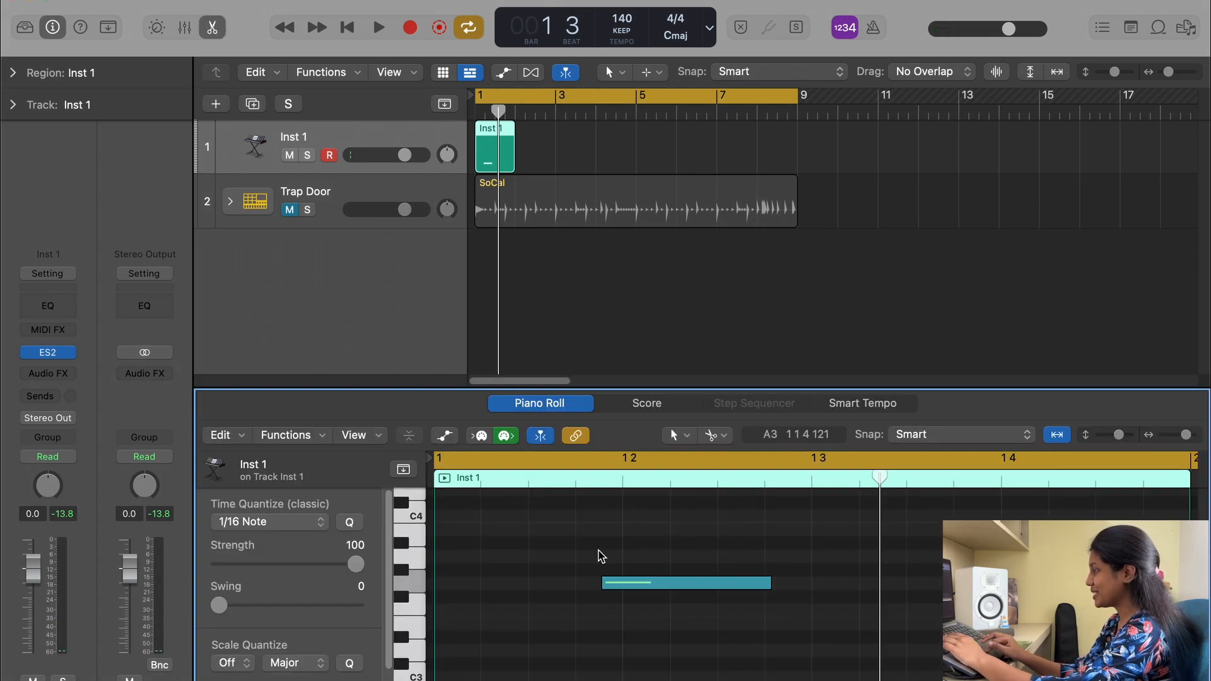
Move the captured note to the start of bar 1 and extend both the region and the note across the eight-bar cycle
{"action": "left_click_drag", "start_coordinate": [640, 585], "coordinate": [481, 593]}
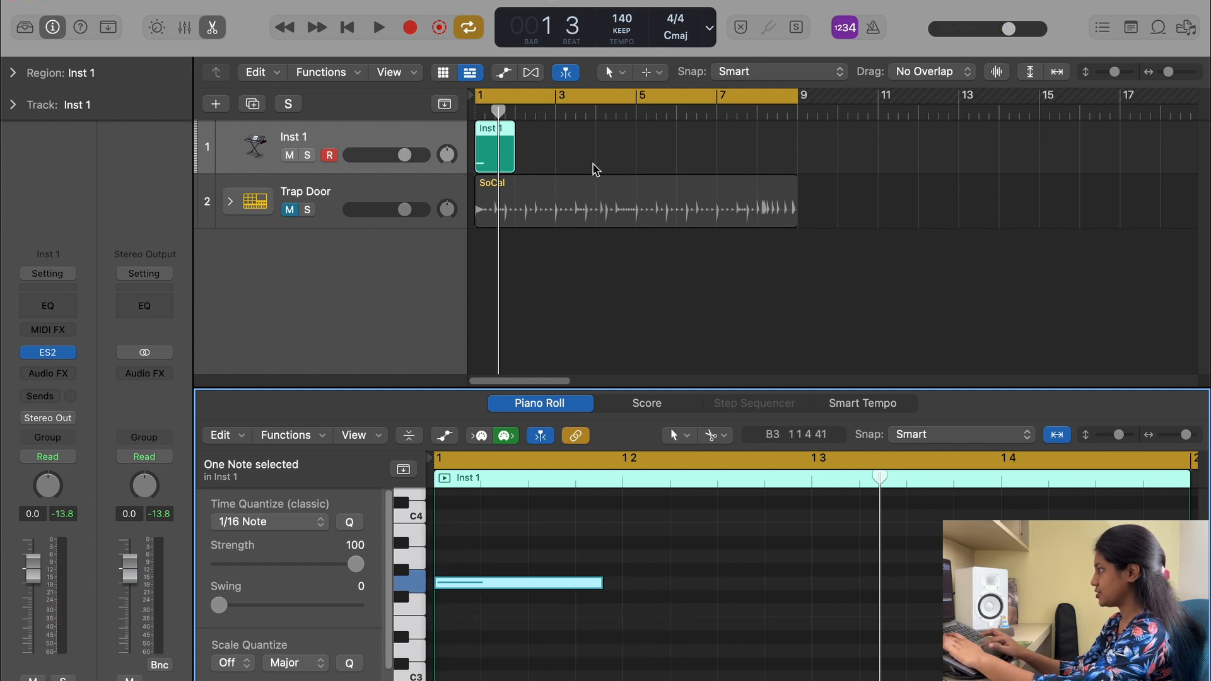
{"action": "left_click_drag", "start_coordinate": [512, 163], "coordinate": [796, 163]}
{"action": "left_click_drag", "start_coordinate": [448, 581], "coordinate": [1062, 581]}
Play back the sustained note and view the ES2 instrument's settings
{"action": "key", "text": "space"}
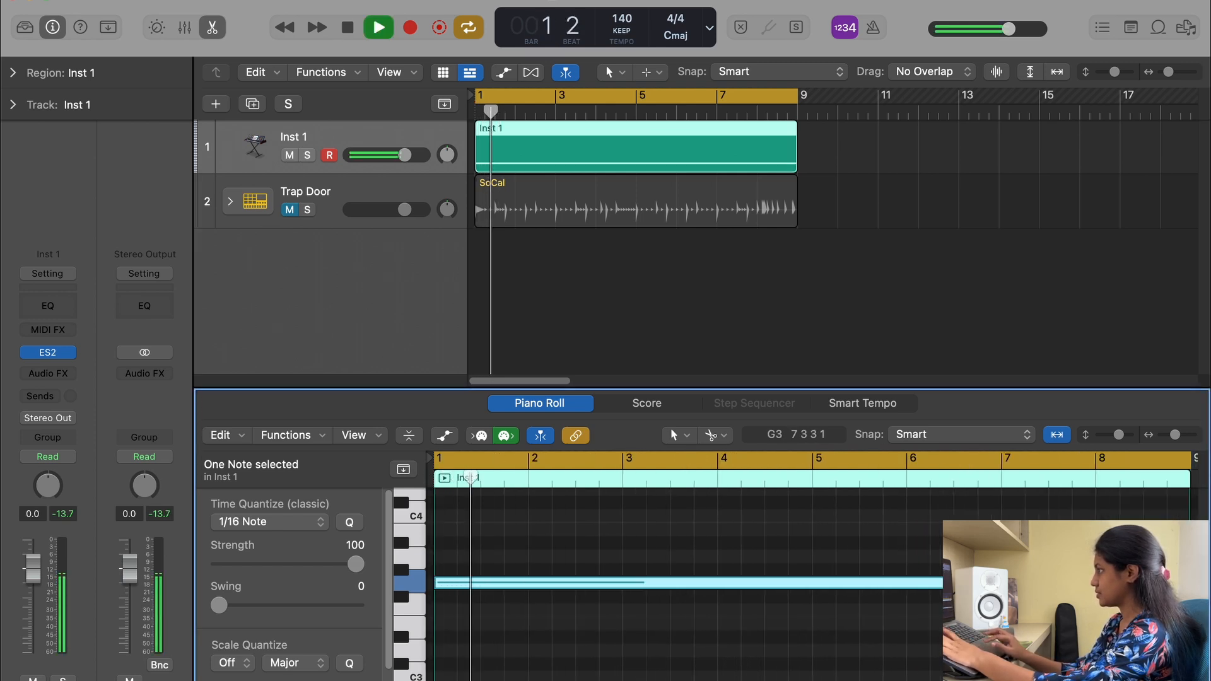
{"action": "key", "text": "space"}
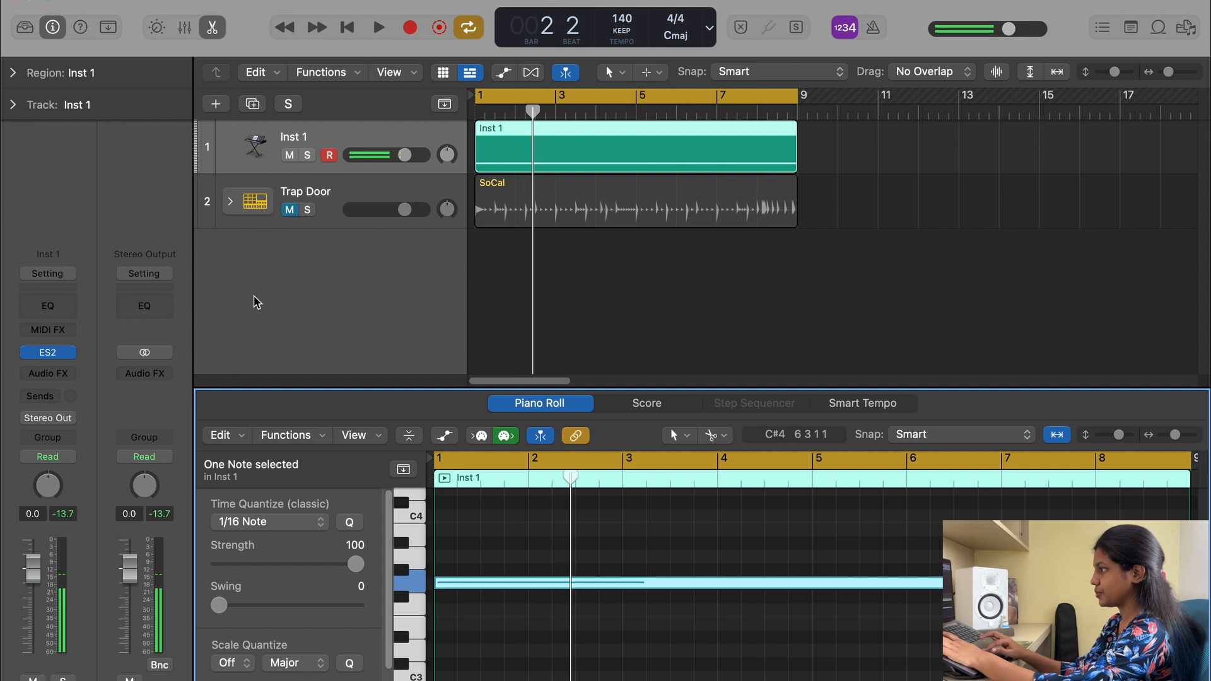
{"action": "left_click", "coordinate": [37, 354]}
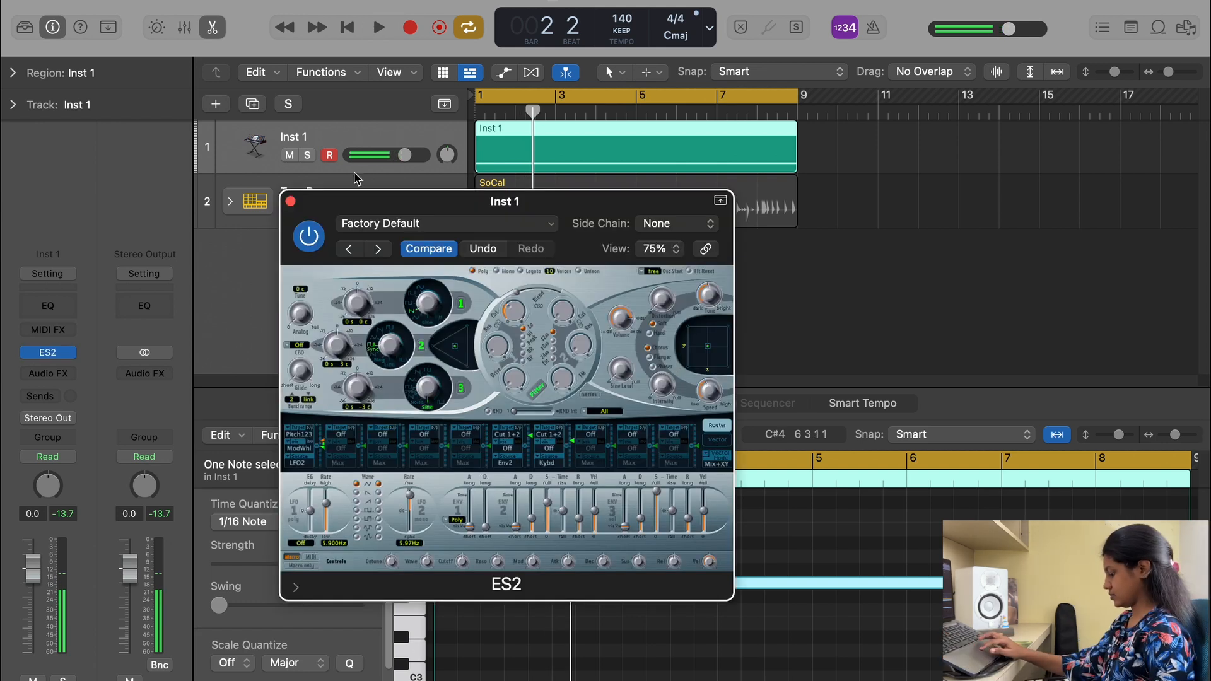
{"action": "left_click", "coordinate": [290, 201]}
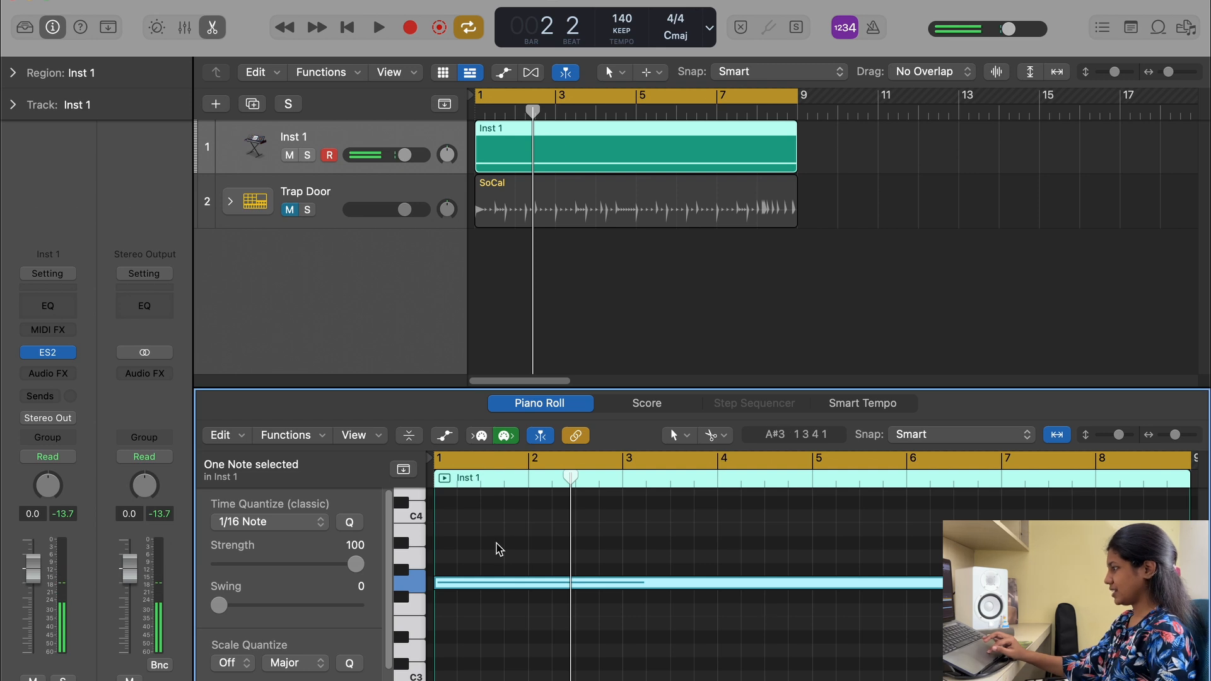
Close the Piano Roll and play the Inst 1 region from the beginning
{"action": "left_click", "coordinate": [497, 548]}
{"action": "left_click", "coordinate": [498, 580]}
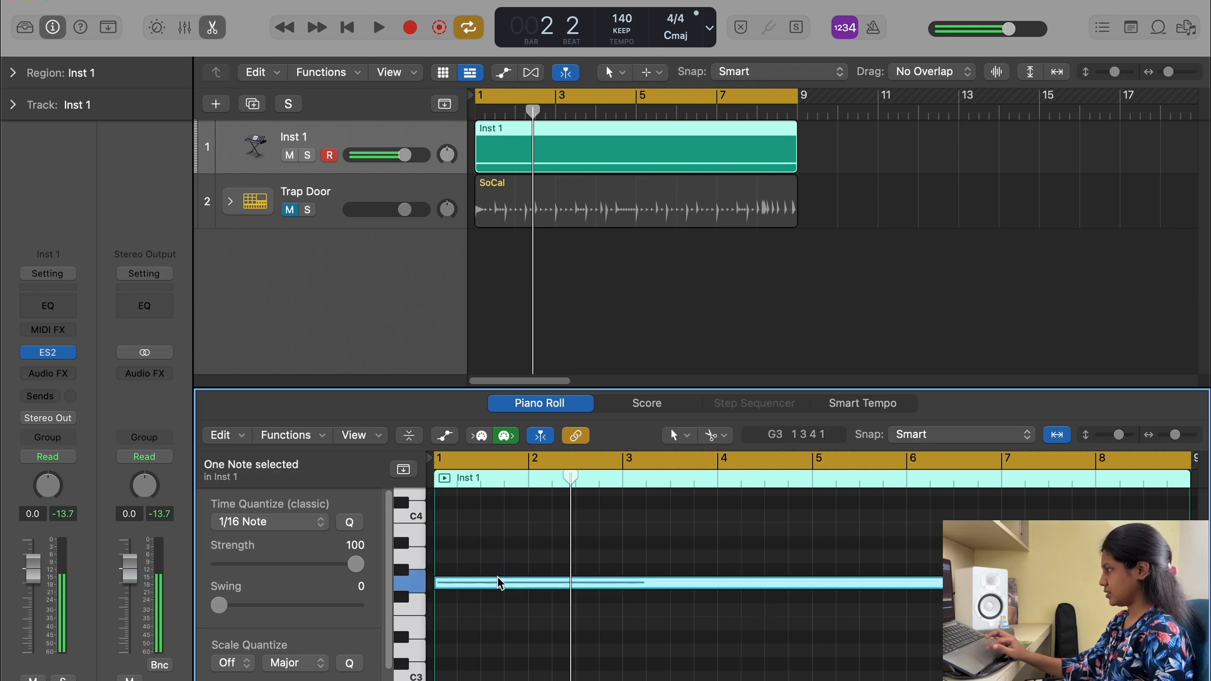
{"action": "left_click", "coordinate": [497, 569]}
{"action": "key", "text": "e"}
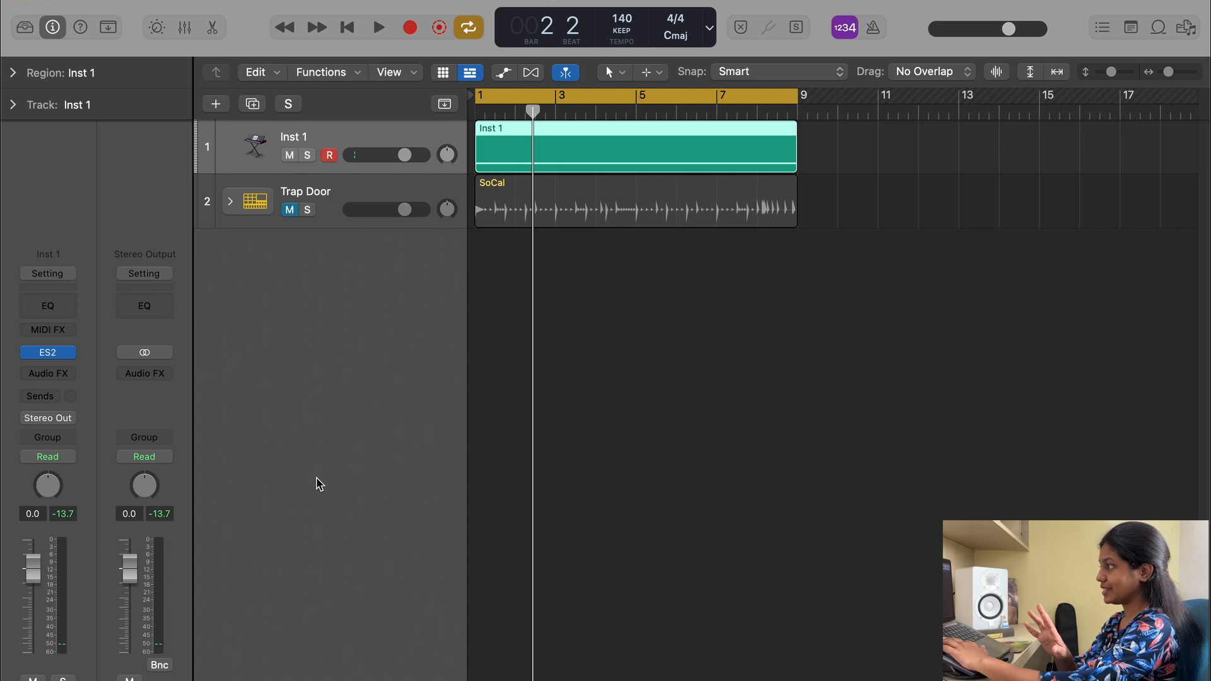
{"action": "key", "text": "Return"}
{"action": "key", "text": "space"}
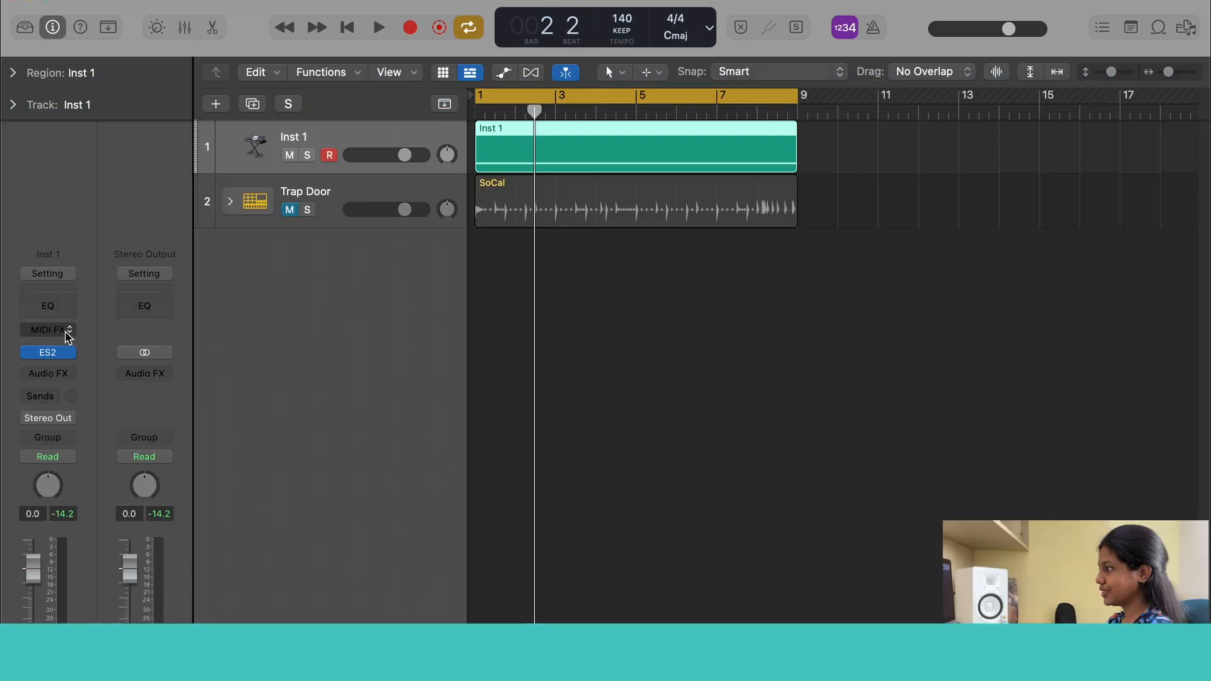
Insert the Chord Trigger MIDI effect on the Inst 1 track and switch it to Multi mode
{"action": "left_click", "coordinate": [67, 334]}
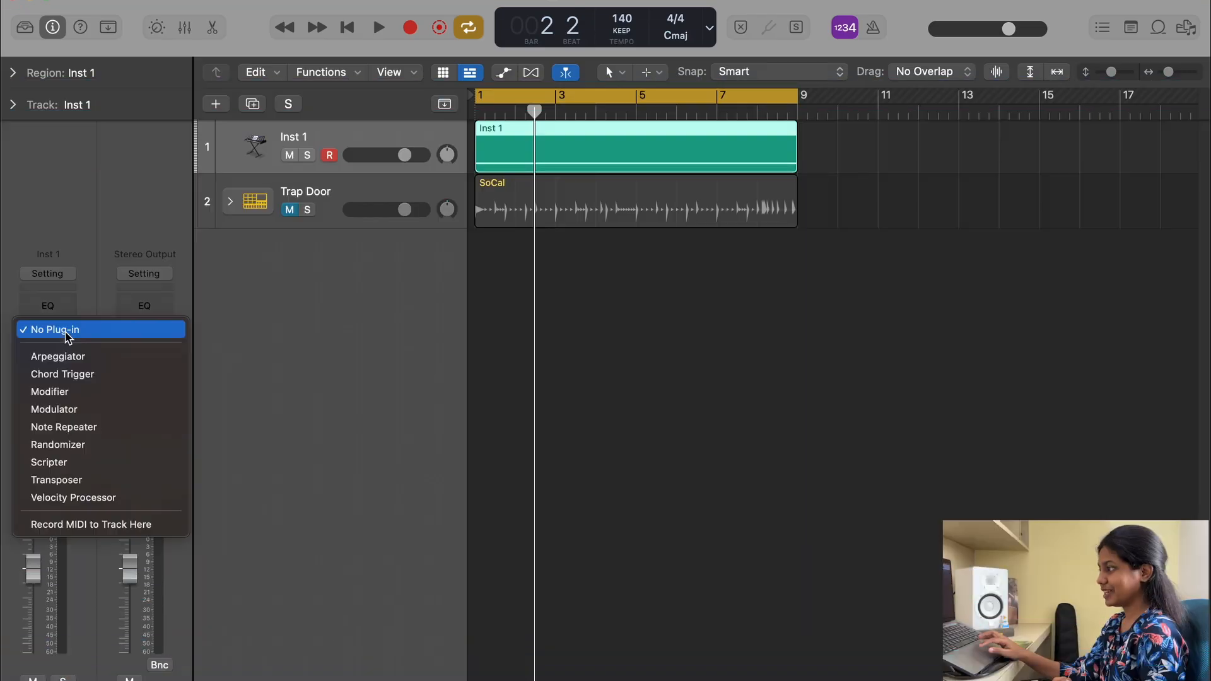
{"action": "left_click", "coordinate": [57, 375]}
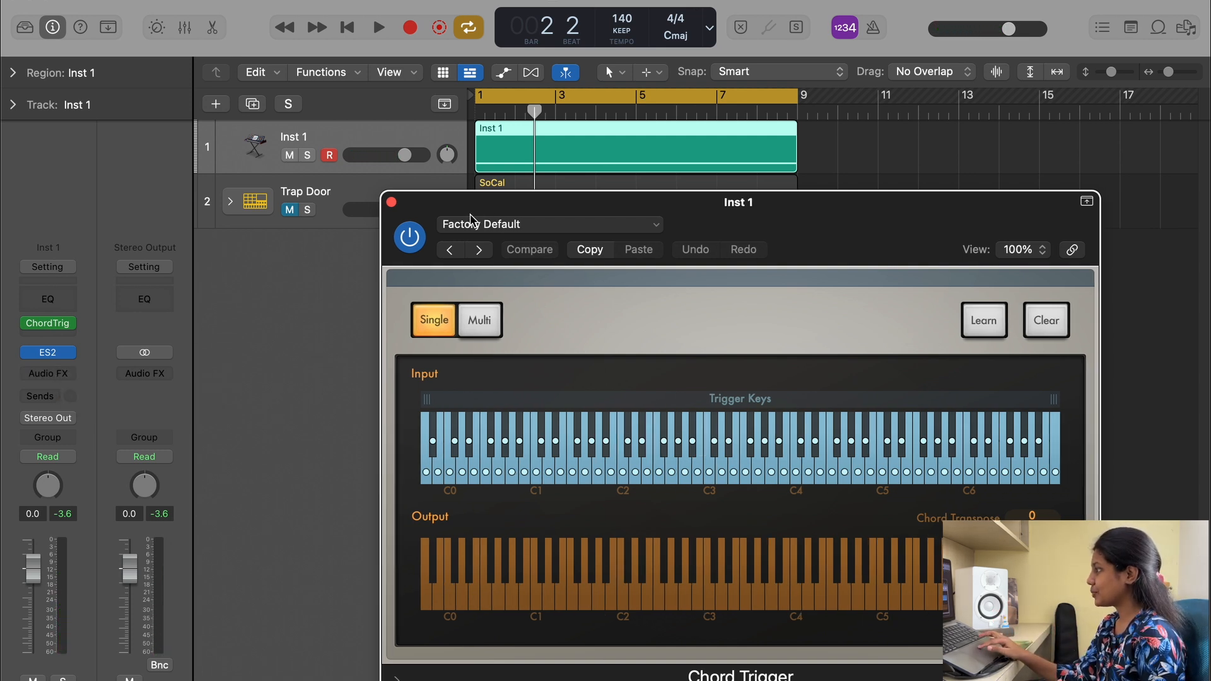
{"action": "left_click", "coordinate": [465, 230]}
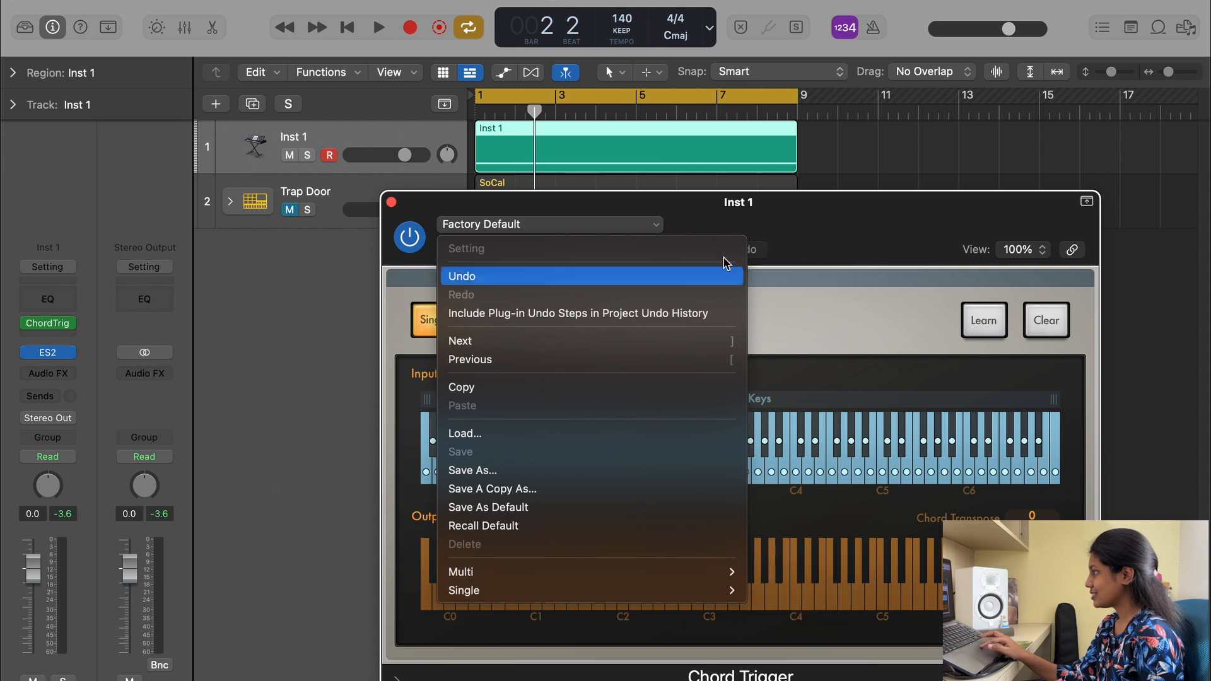
{"action": "left_click", "coordinate": [770, 293]}
{"action": "left_click", "coordinate": [480, 322]}
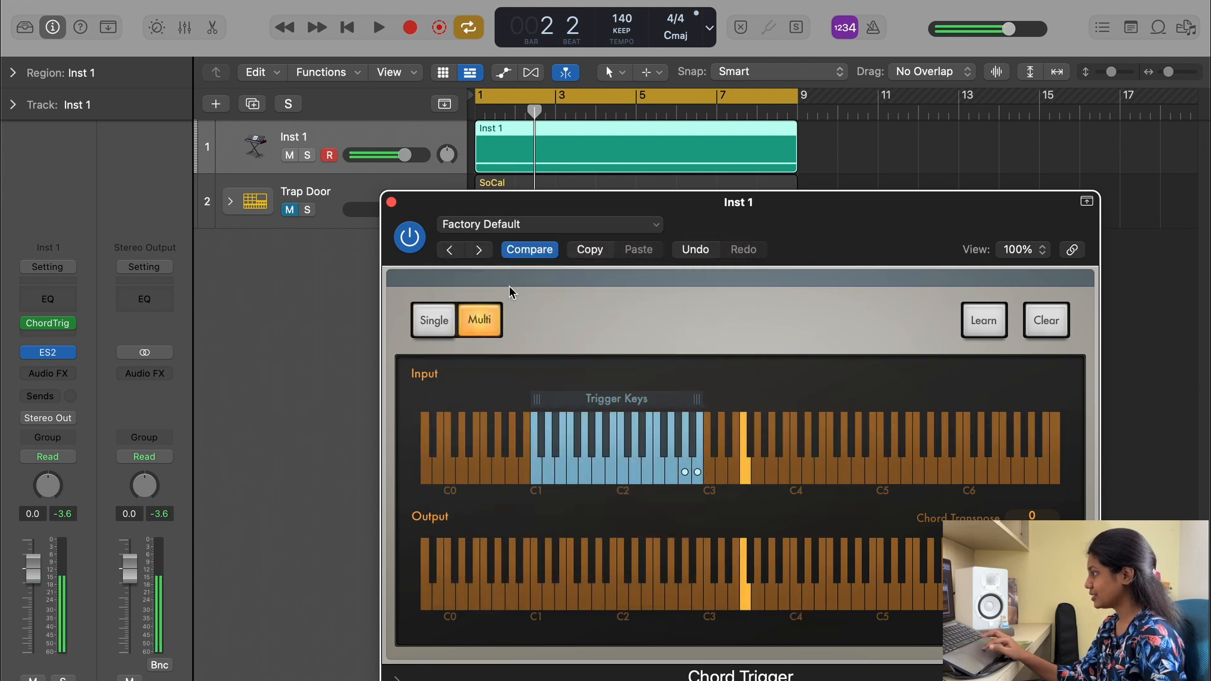
Load the Pop Left Hand preset from Chord Trigger's Multi keyboard voicings
{"action": "left_click", "coordinate": [524, 227]}
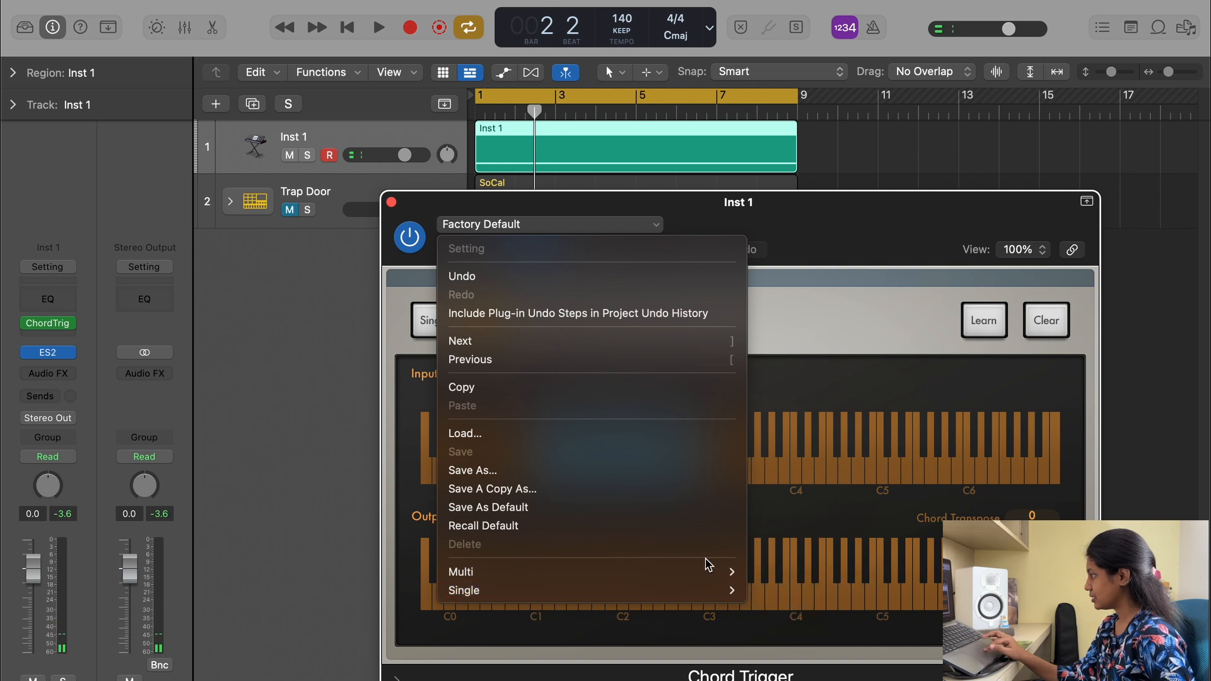
{"action": "mouse_move", "coordinate": [722, 571]}
{"action": "mouse_move", "coordinate": [838, 588]}
{"action": "left_click", "coordinate": [893, 650]}
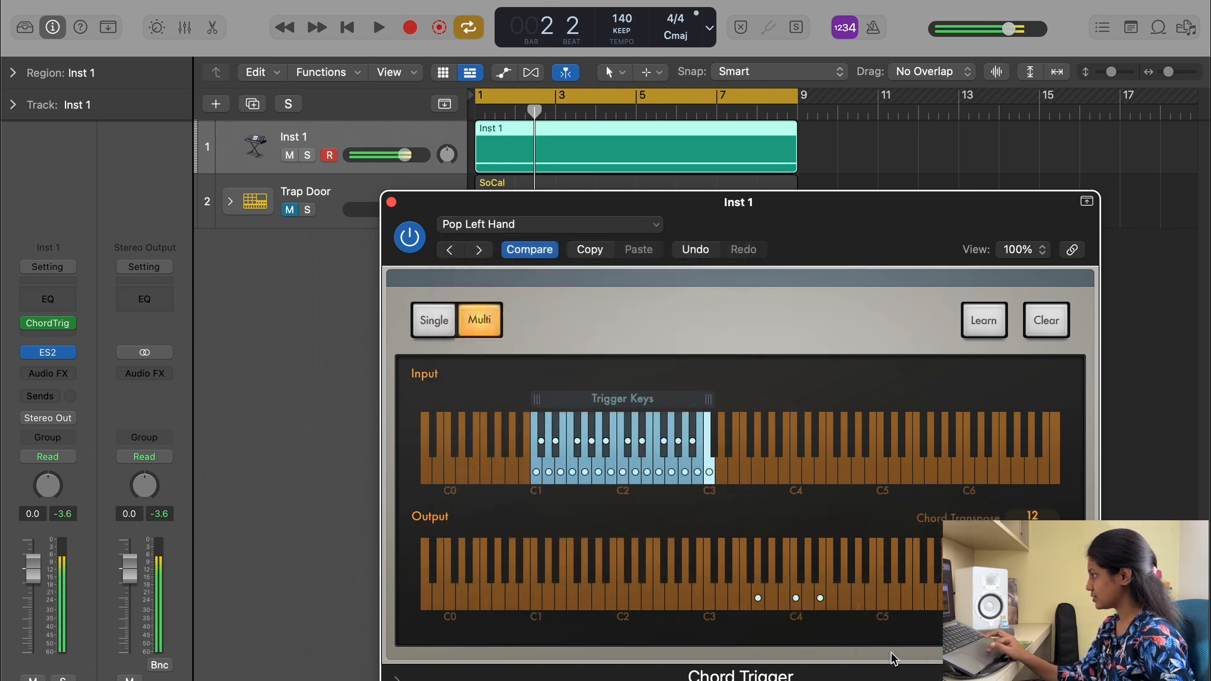
Load the Pop Right Hand preset from Chord Trigger's Multi keyboard voicings and audition it by playing the region
{"action": "left_click", "coordinate": [606, 226]}
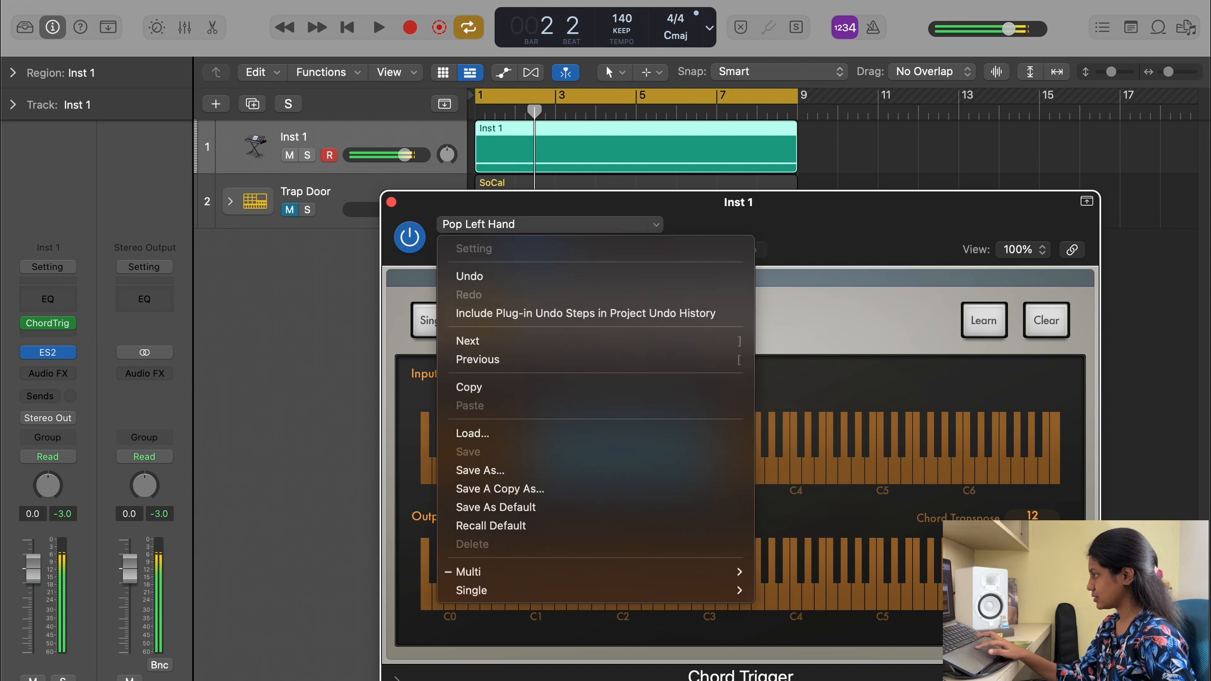
{"action": "mouse_move", "coordinate": [694, 571]}
{"action": "mouse_move", "coordinate": [819, 589]}
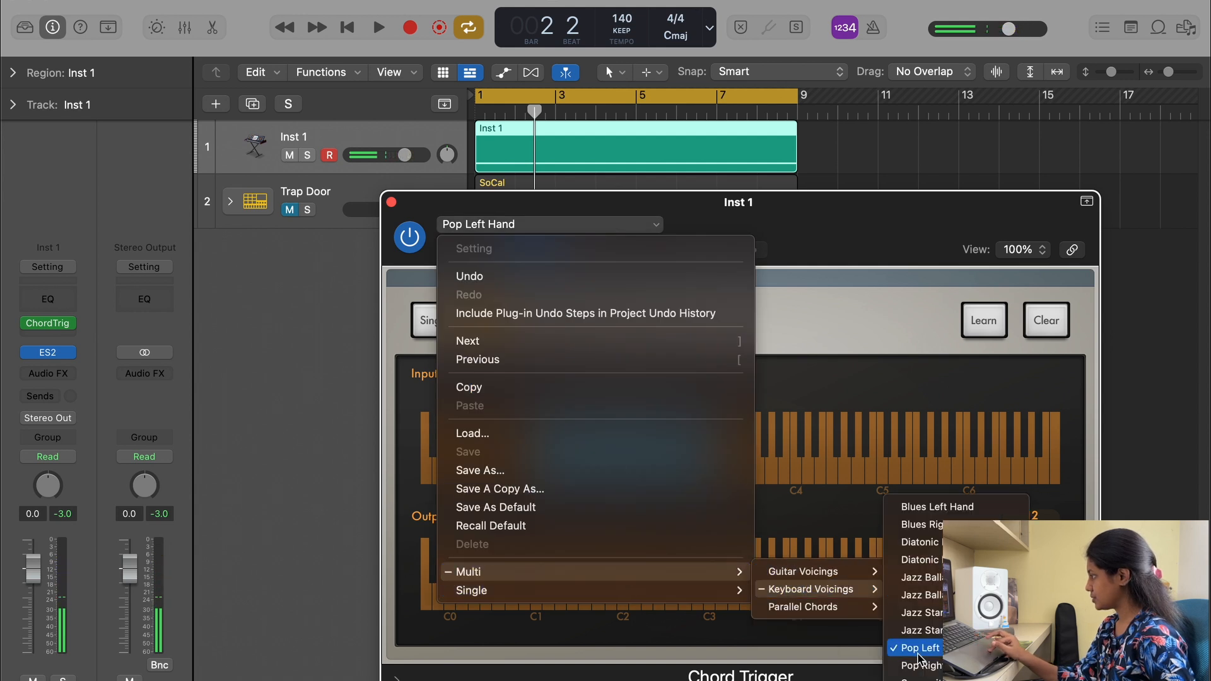
{"action": "left_click", "coordinate": [919, 664]}
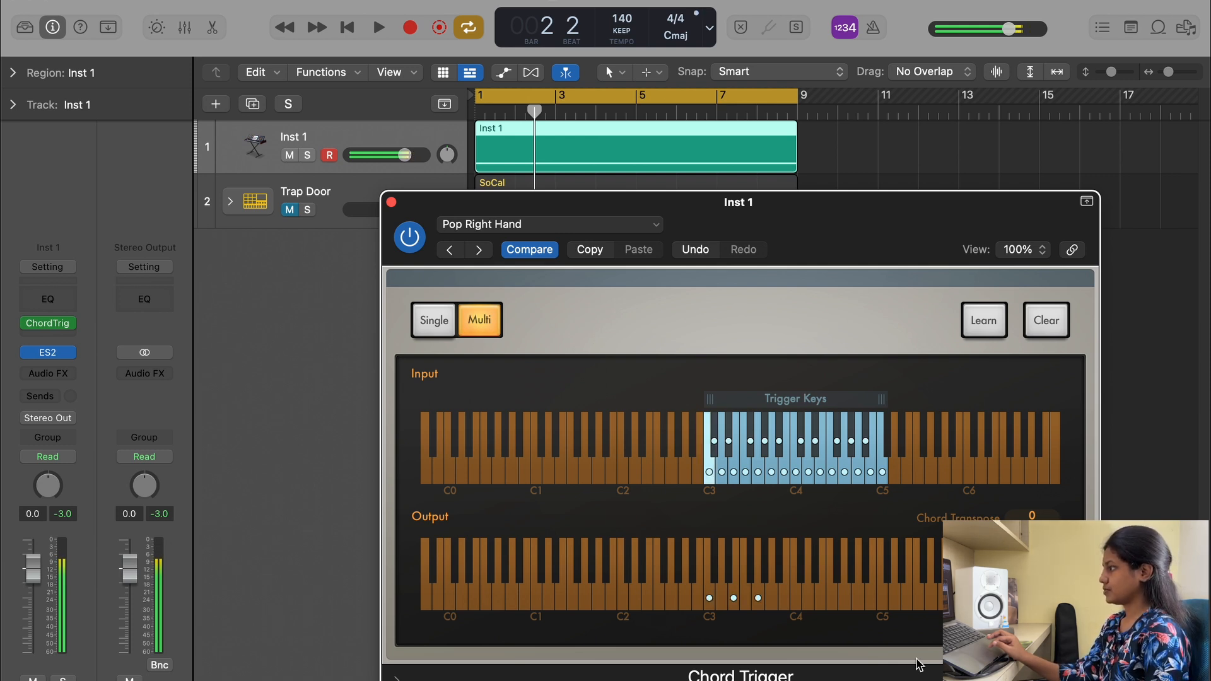
{"action": "key", "text": "space"}
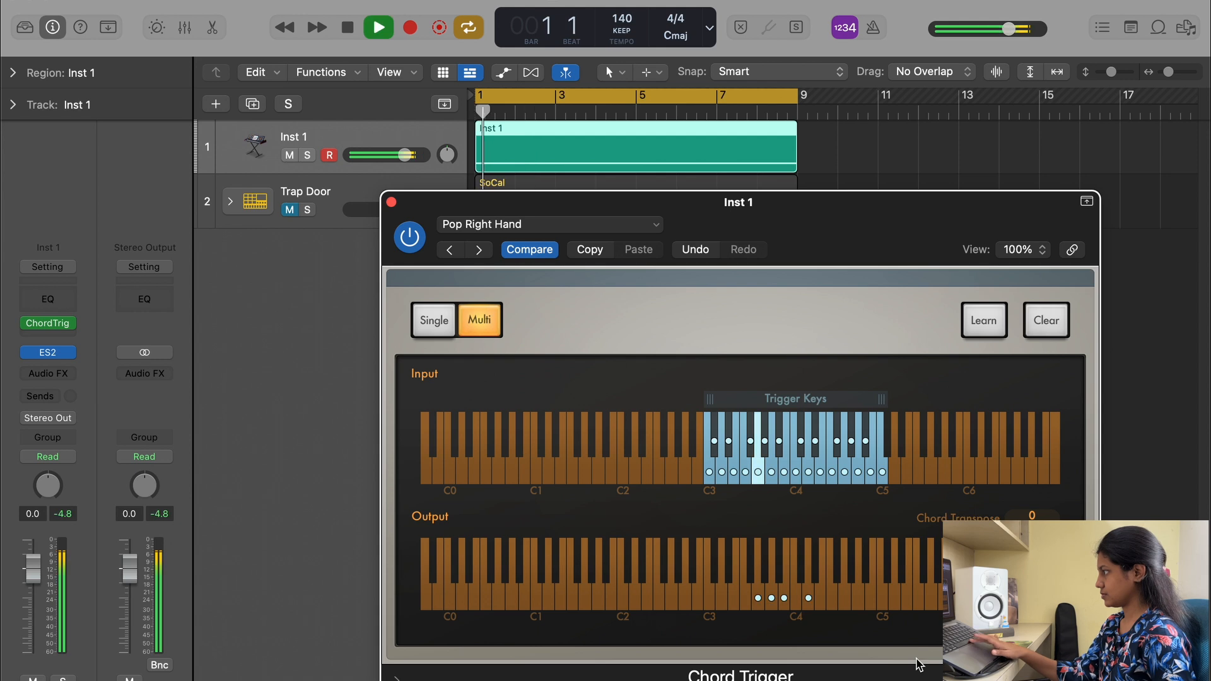
{"action": "key", "text": "space"}
Lower the sustained note in the Inst 1 region to C3 in the Piano Roll and play back the triggered chord
{"action": "key", "text": "p"}
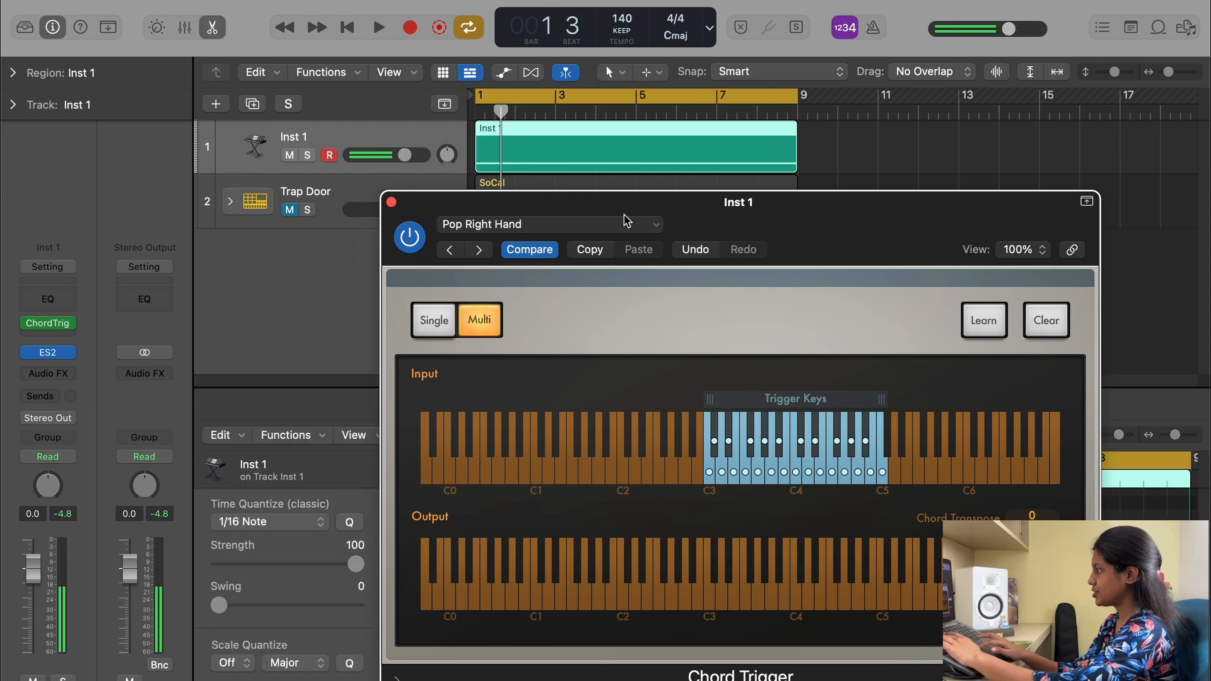
{"action": "left_click", "coordinate": [391, 202]}
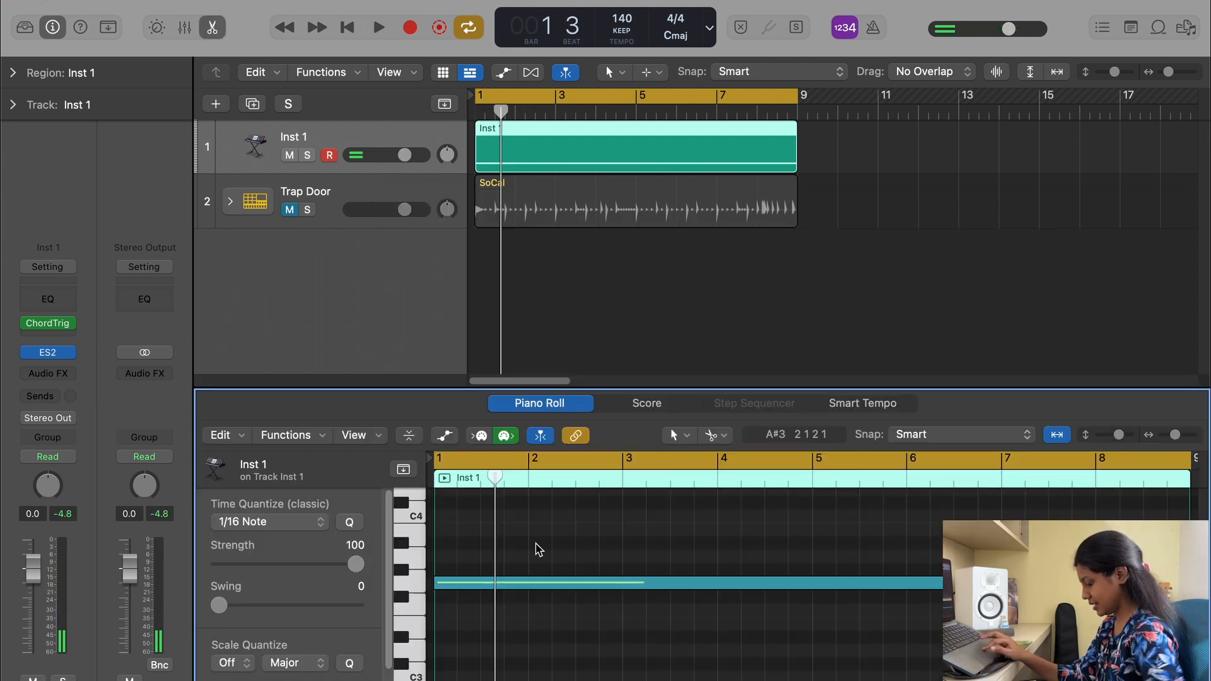
{"action": "left_click_drag", "start_coordinate": [516, 591], "coordinate": [515, 676]}
{"action": "key", "text": "space"}
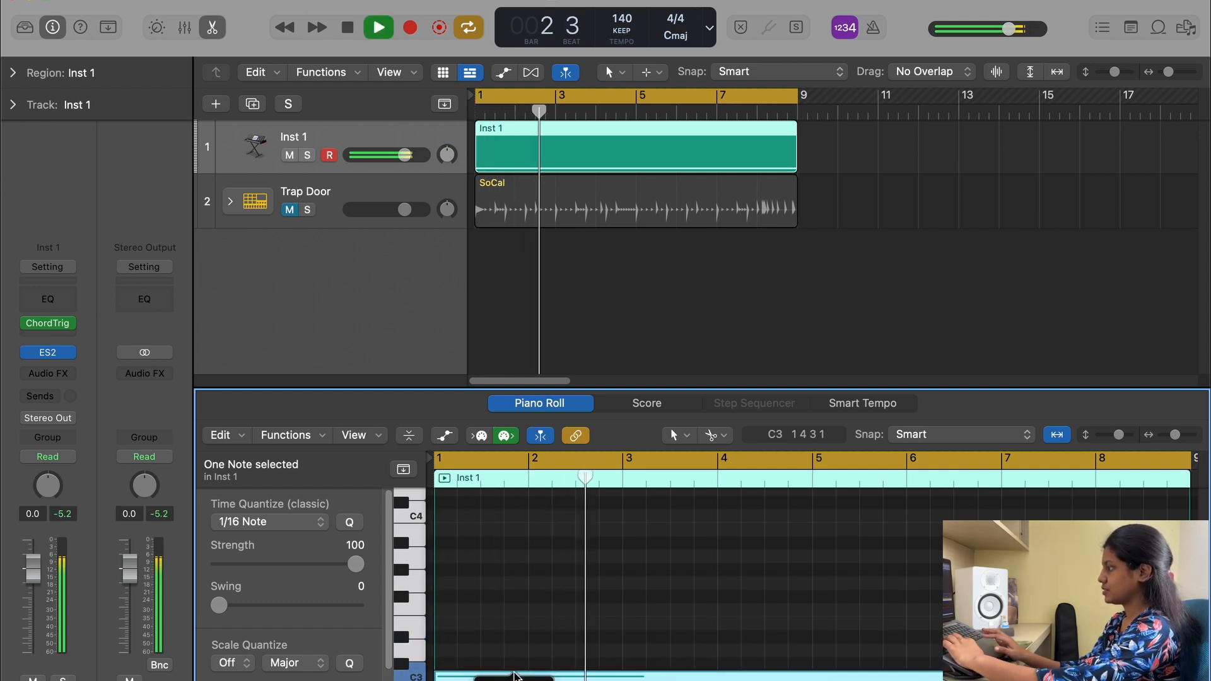
{"action": "key", "text": "space"}
{"action": "key", "text": "e"}
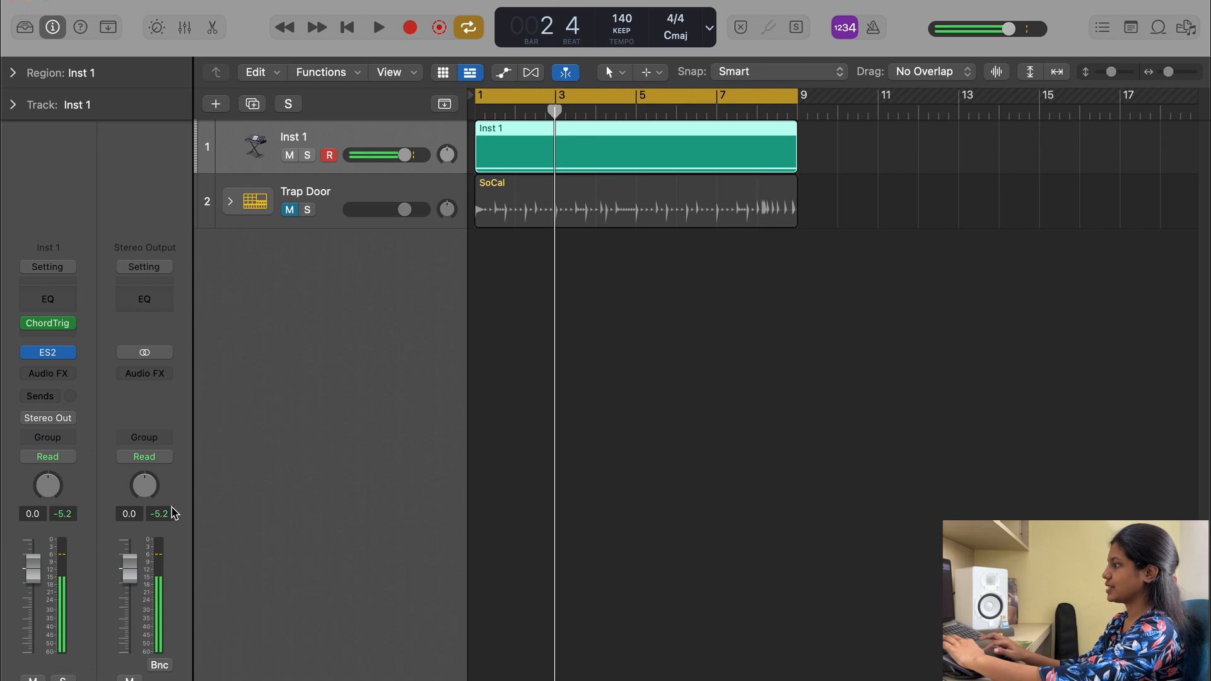
Insert the Arpeggiator MIDI effect after Chord Trigger on the Inst 1 track and audition its default pattern
{"action": "left_click", "coordinate": [51, 337]}
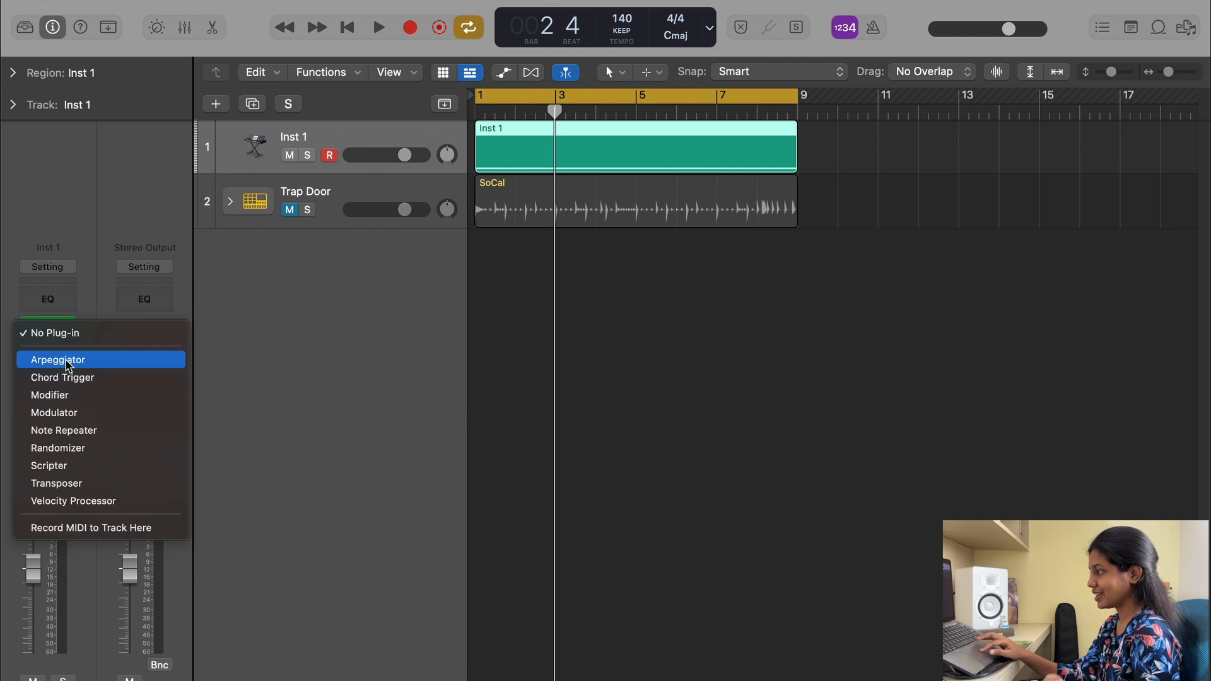
{"action": "left_click", "coordinate": [75, 362]}
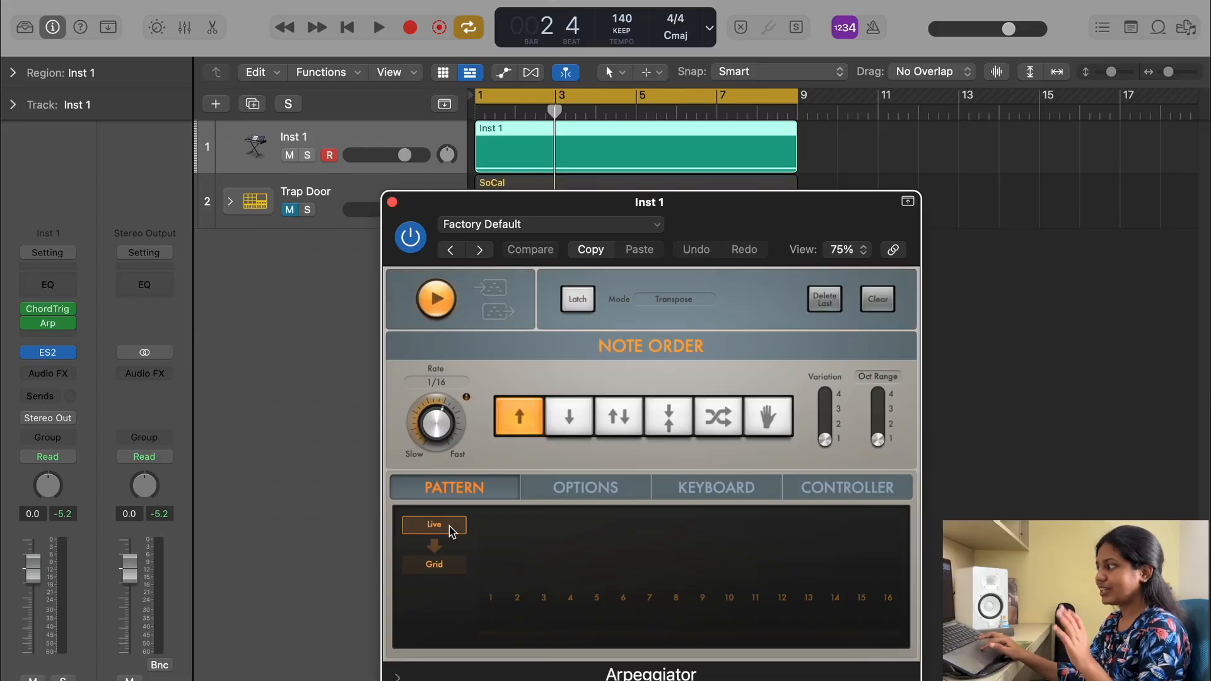
{"action": "key", "text": "space"}
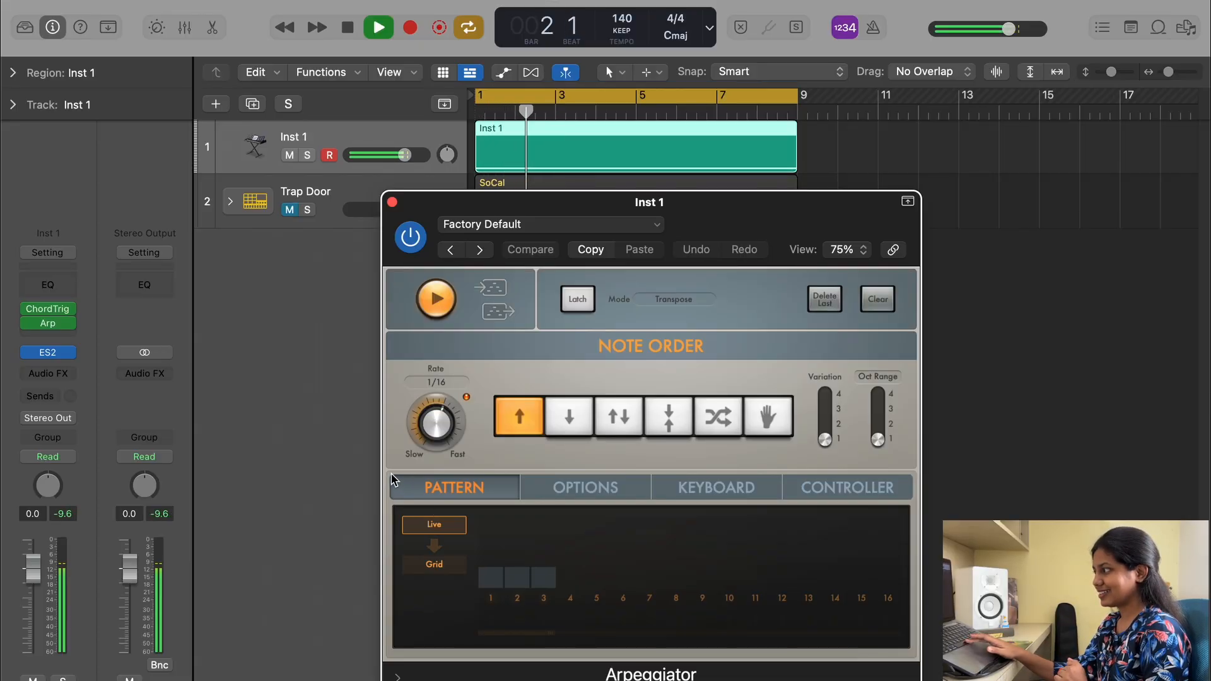
{"action": "key", "text": "space"}
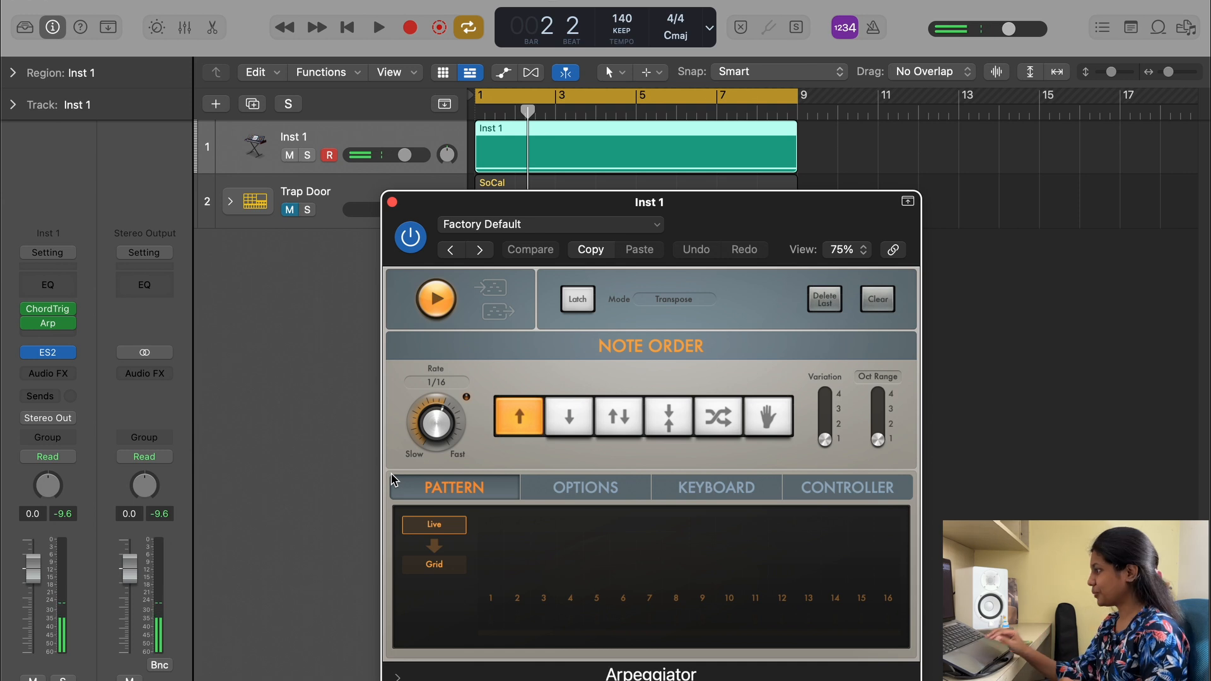
Switch the Arpeggiator's pattern mode from Live to Grid and audition it
{"action": "left_click", "coordinate": [434, 565]}
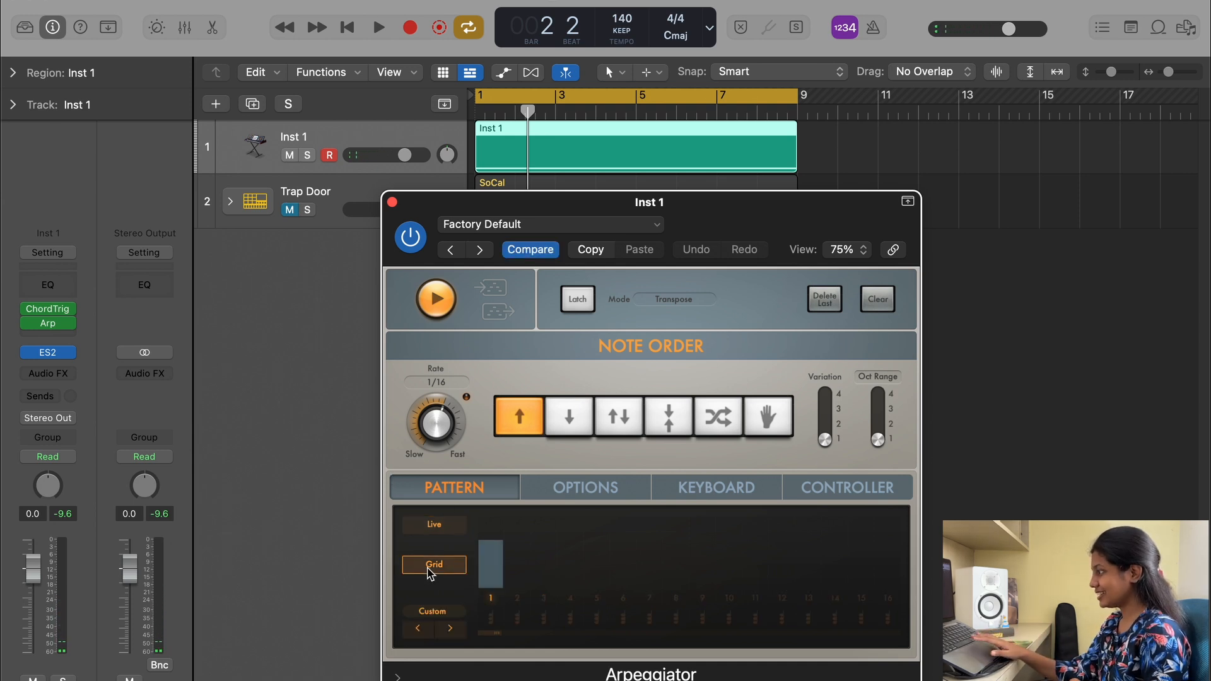
{"action": "key", "text": "space"}
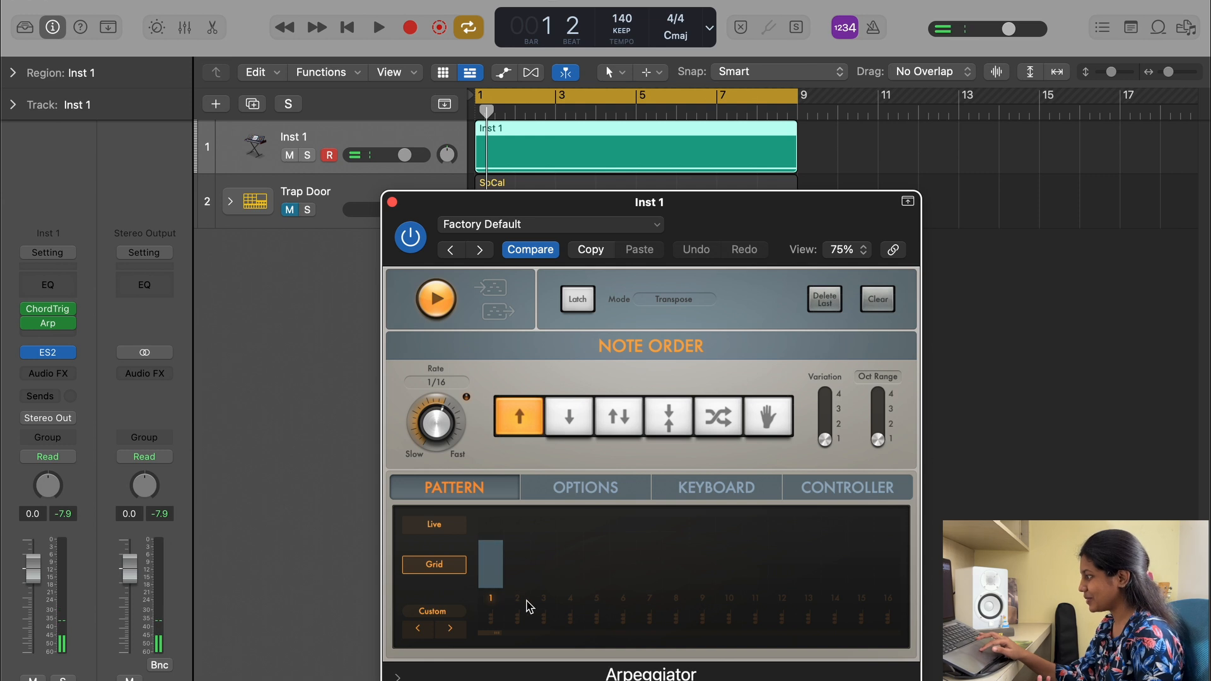
Activate steps 3, 4, 5, 7, 9, 10 and 11 in the Arpeggiator's grid pattern and audition the rhythm
{"action": "left_click", "coordinate": [544, 602]}
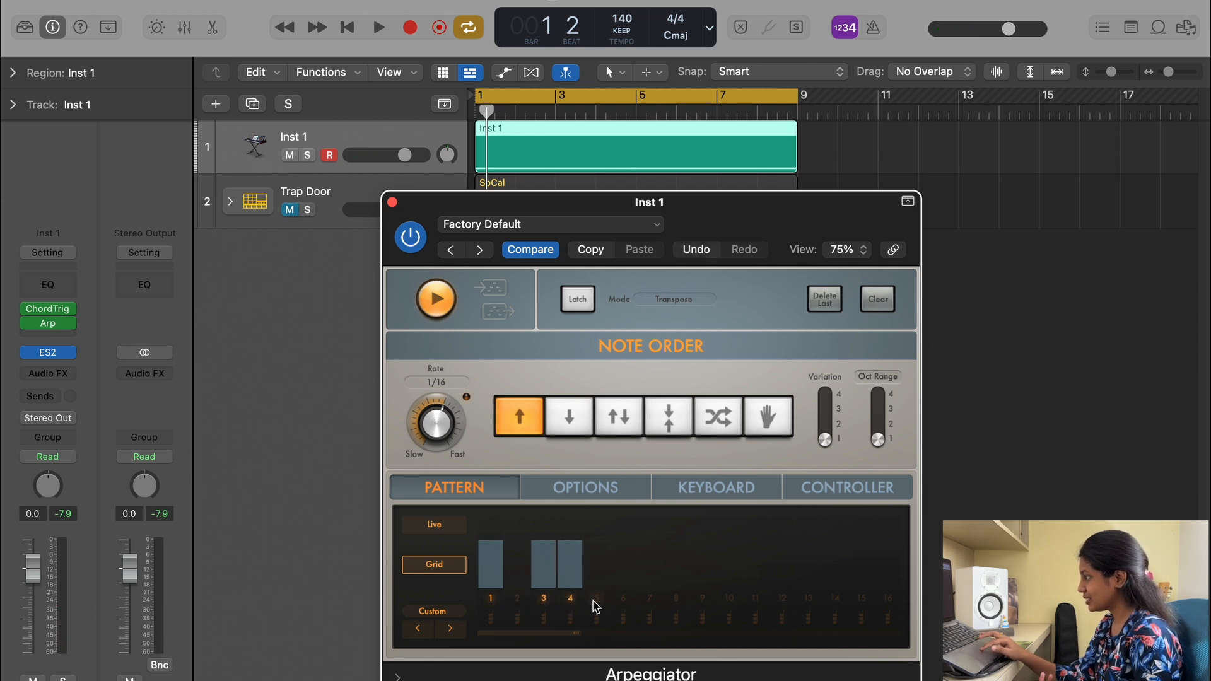
{"action": "left_click", "coordinate": [595, 603]}
{"action": "left_click", "coordinate": [650, 602]}
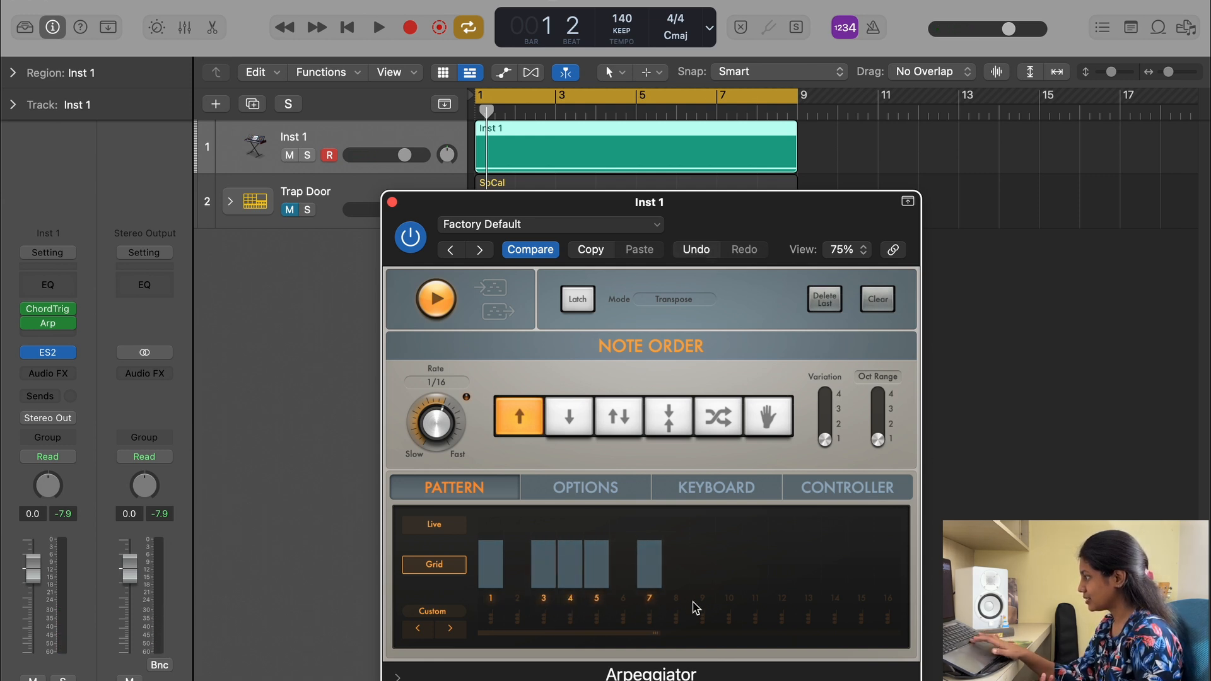
{"action": "key", "text": "space"}
{"action": "key", "text": "space"}
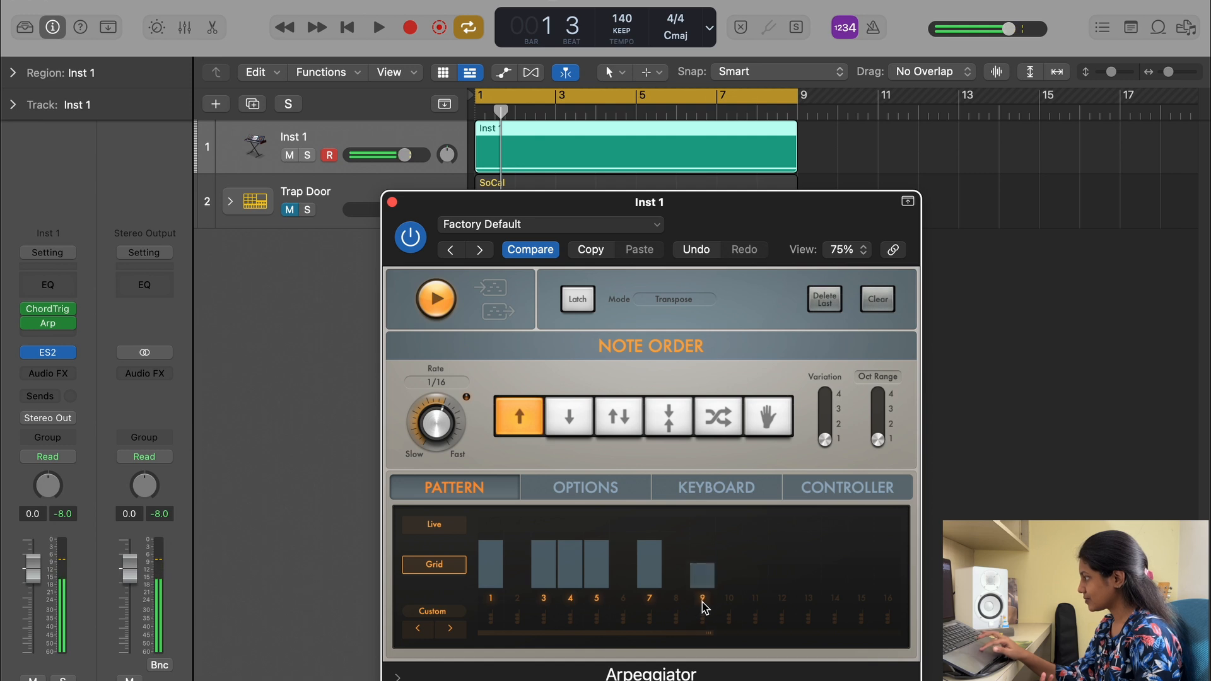
{"action": "left_click", "coordinate": [729, 602]}
{"action": "left_click", "coordinate": [754, 603]}
{"action": "key", "text": "space"}
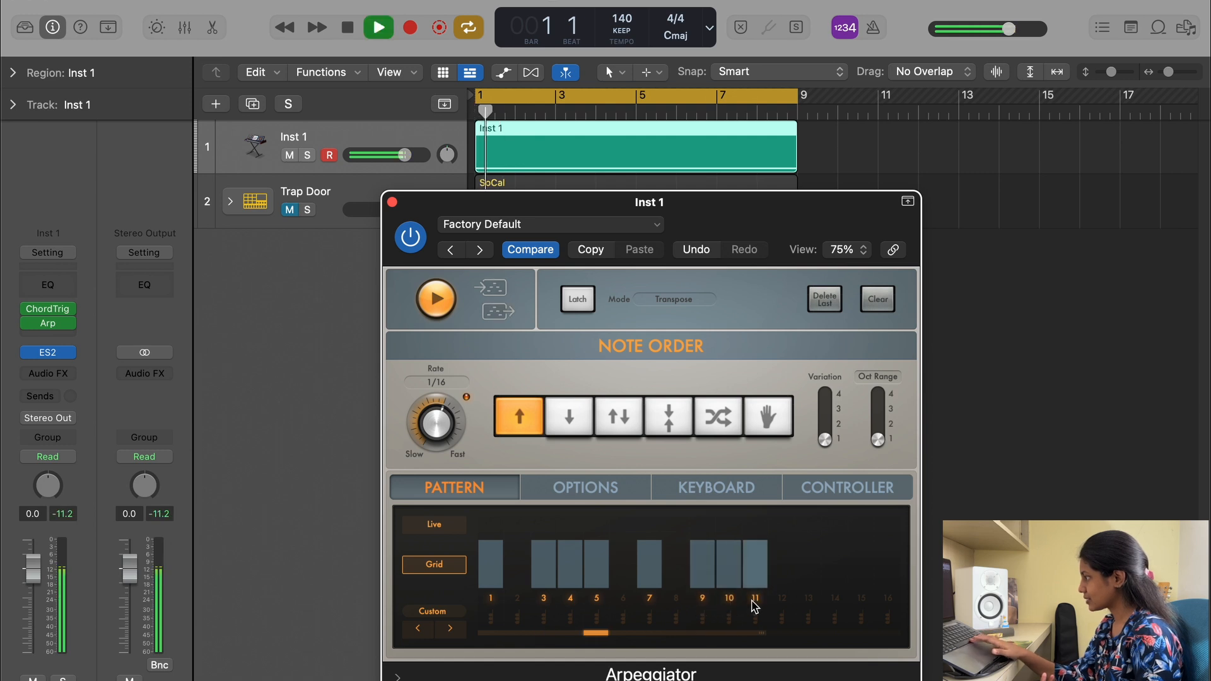
{"action": "key", "text": "space"}
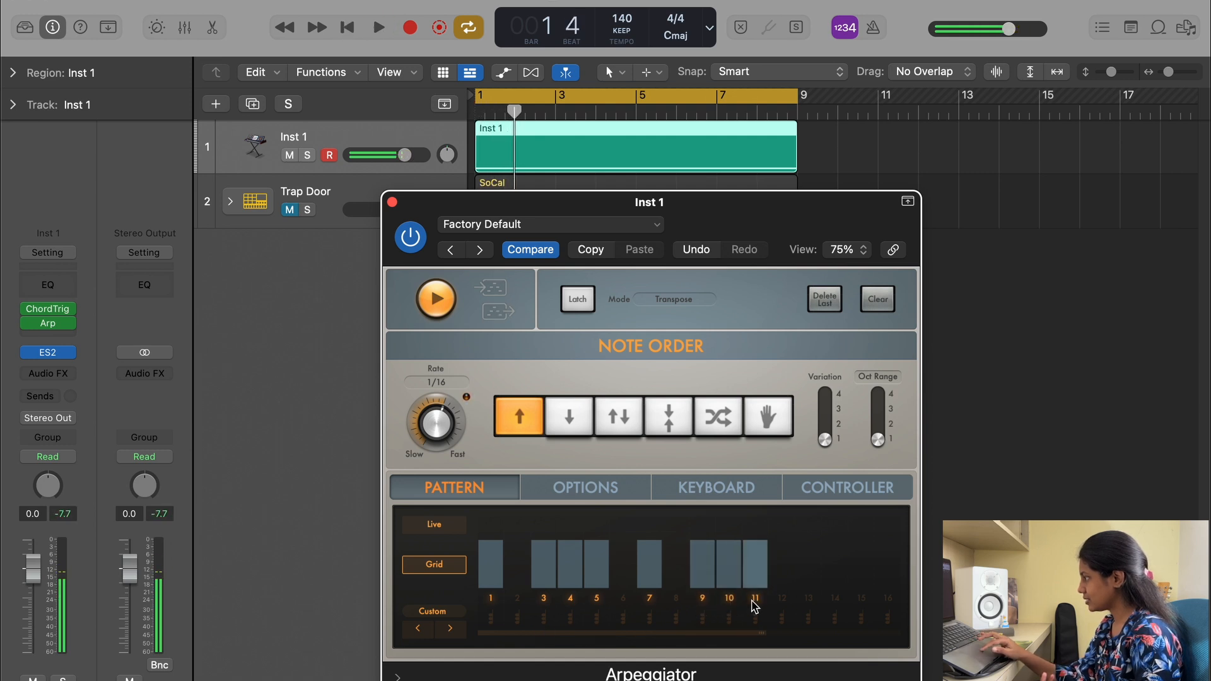
Switch off steps 5 and 11 in the grid pattern and play it back
{"action": "left_click", "coordinate": [596, 602]}
{"action": "key", "text": "space"}
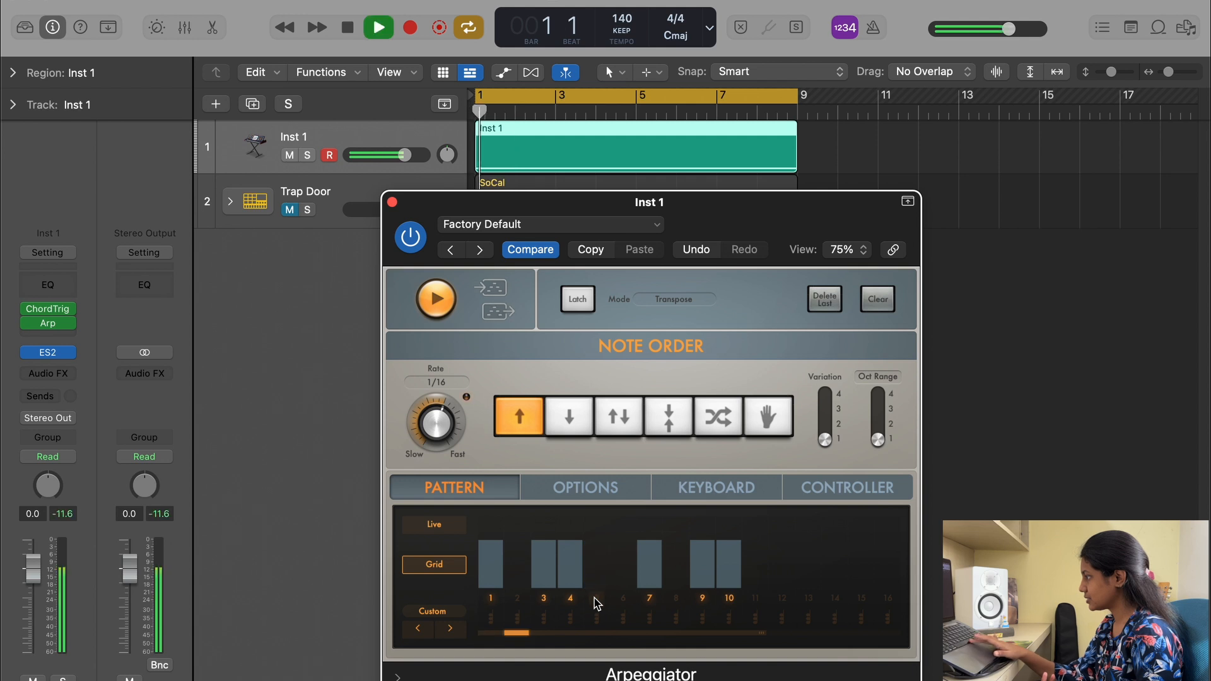
{"action": "key", "text": "space"}
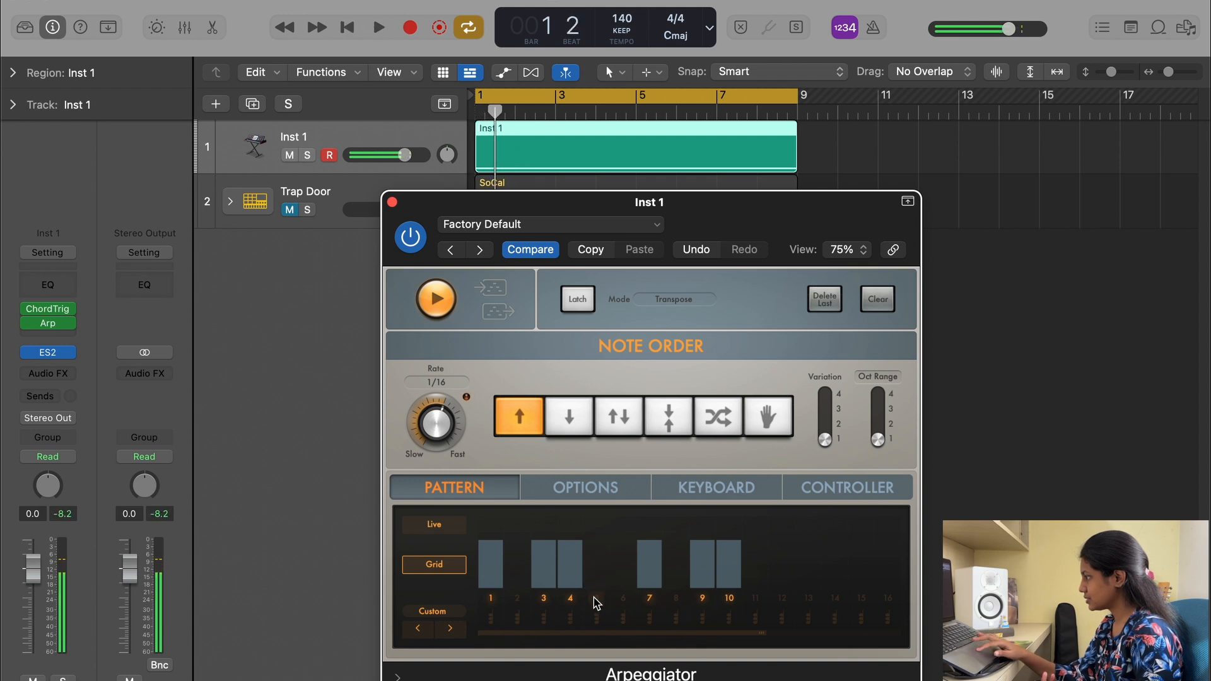
Rework the grid pattern so steps 1, 3, 4, 6, 8, 9, 11, 12, 14 and 16 are active, and audition it
{"action": "left_click", "coordinate": [700, 600]}
{"action": "left_click", "coordinate": [725, 600]}
{"action": "left_click", "coordinate": [623, 604]}
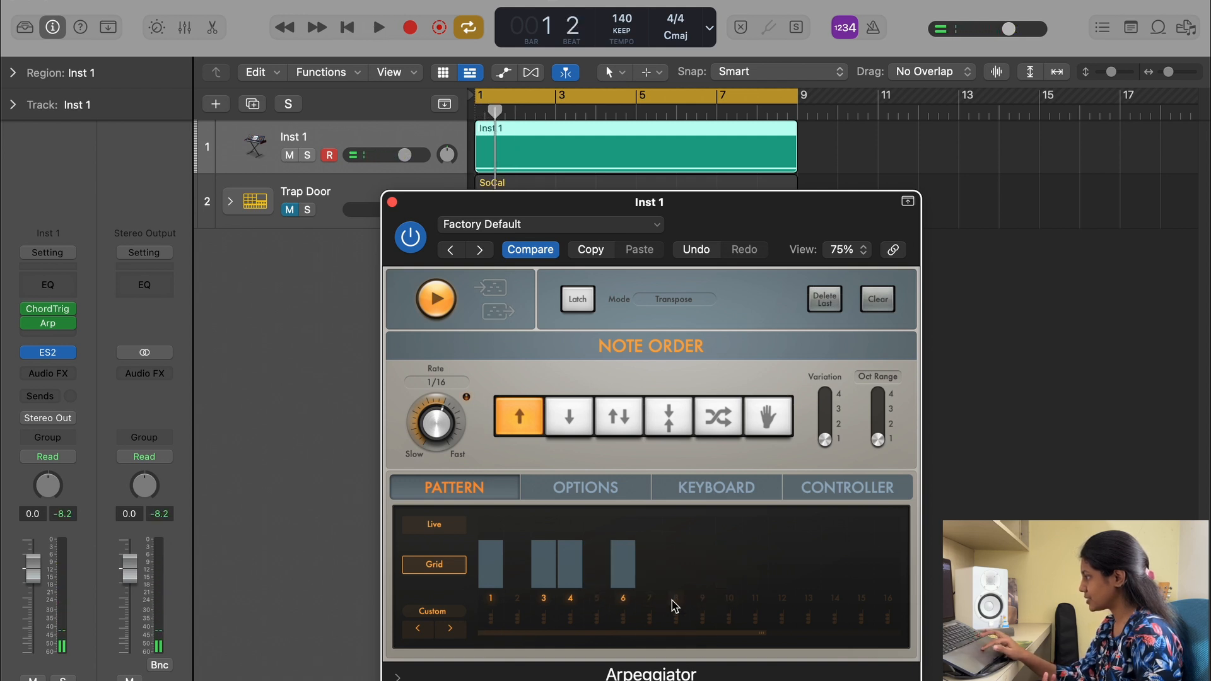
{"action": "left_click", "coordinate": [675, 603]}
{"action": "left_click", "coordinate": [701, 604]}
{"action": "left_click", "coordinate": [756, 606]}
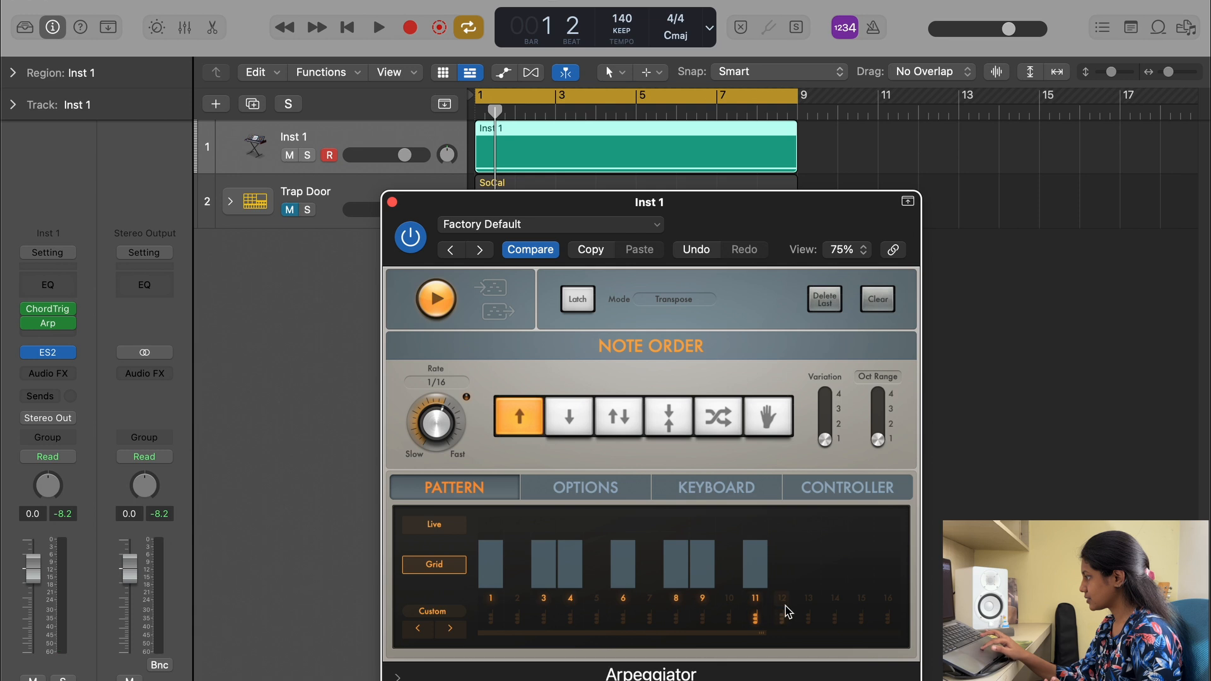
{"action": "left_click", "coordinate": [783, 607]}
{"action": "left_click", "coordinate": [836, 606]}
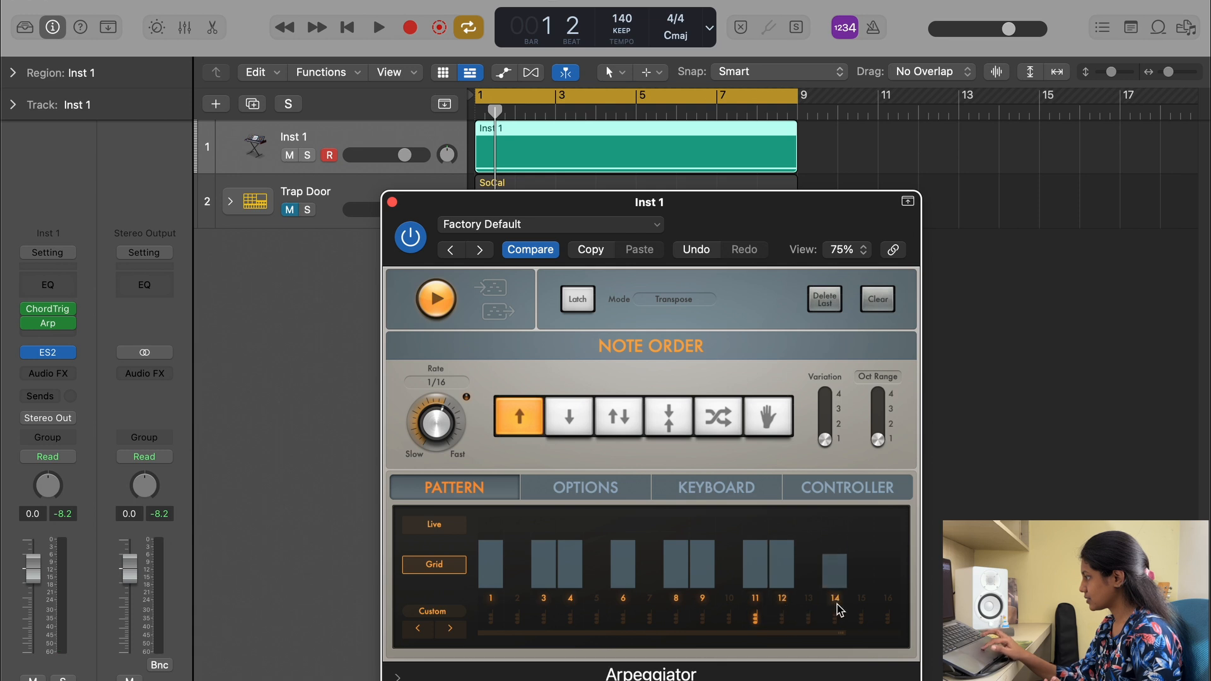
{"action": "left_click", "coordinate": [888, 604]}
{"action": "key", "text": "space"}
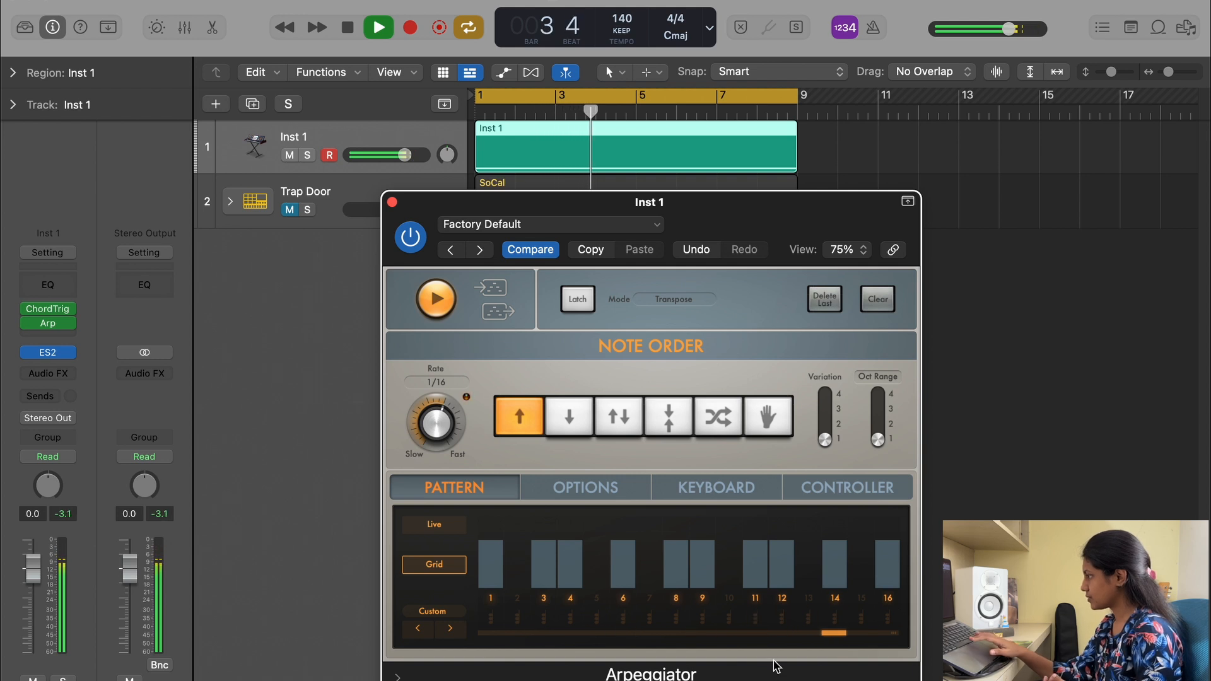
{"action": "key", "text": "space"}
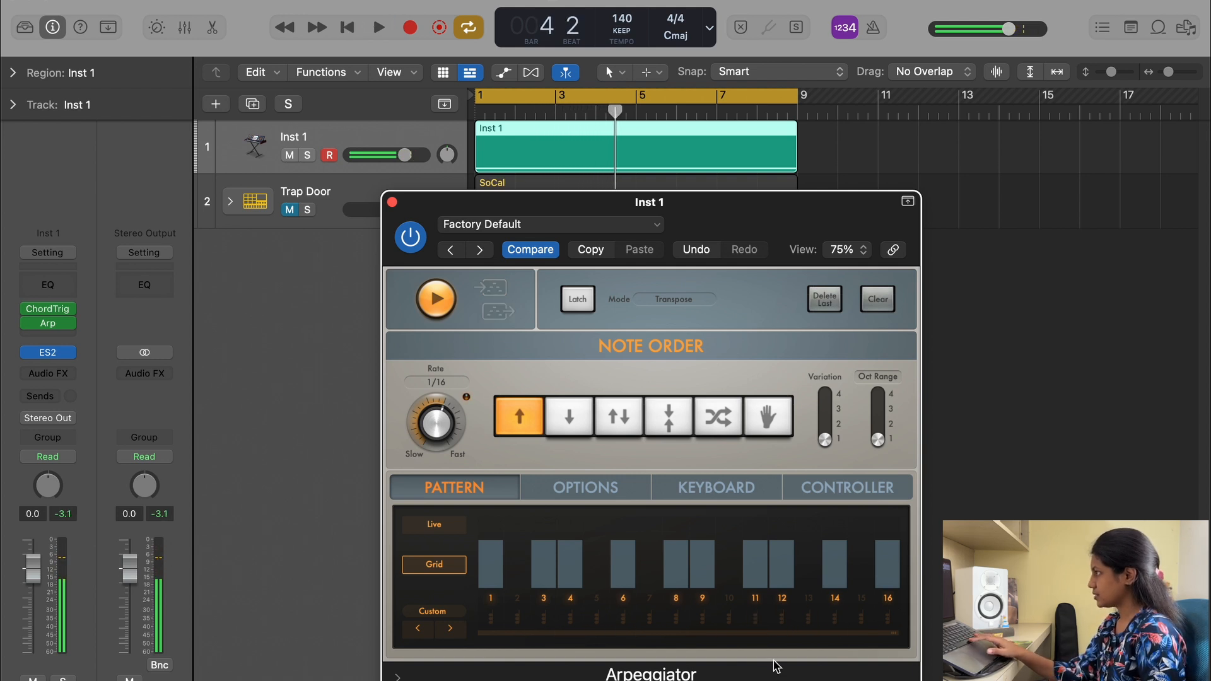
{"action": "key", "text": "space"}
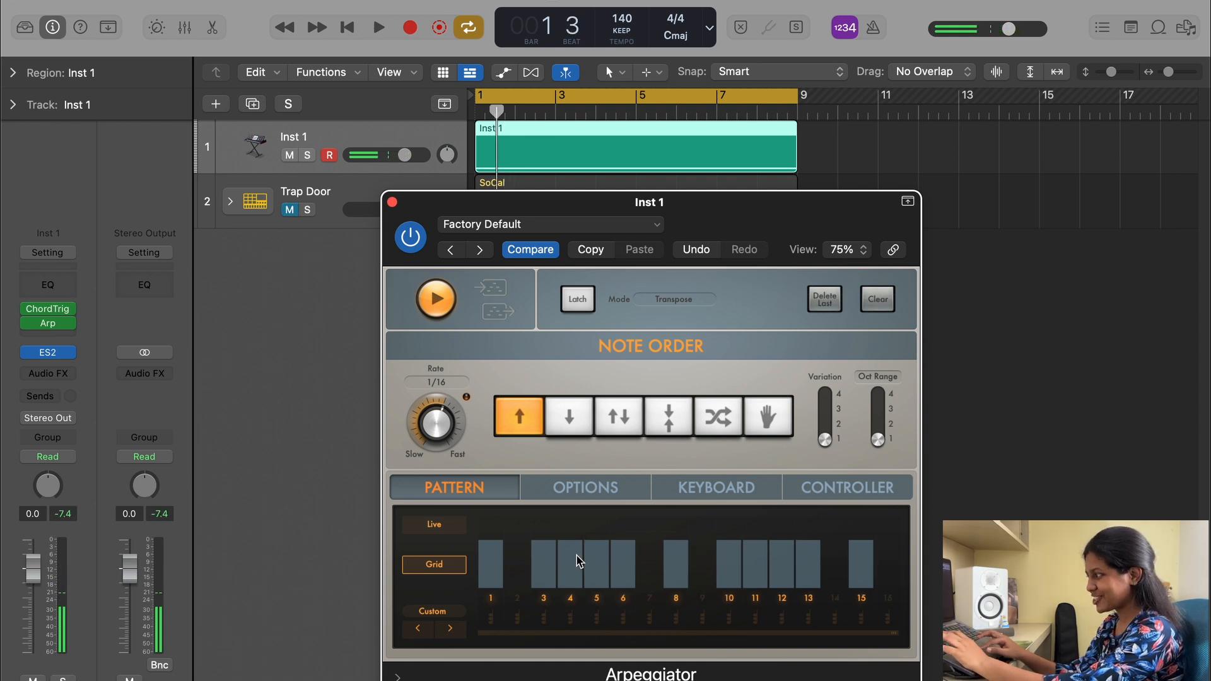
Lower the velocity bars of grid steps 4, 6, 11 and 13 for accents and audition the pattern
{"action": "left_click_drag", "start_coordinate": [575, 561], "coordinate": [621, 579]}
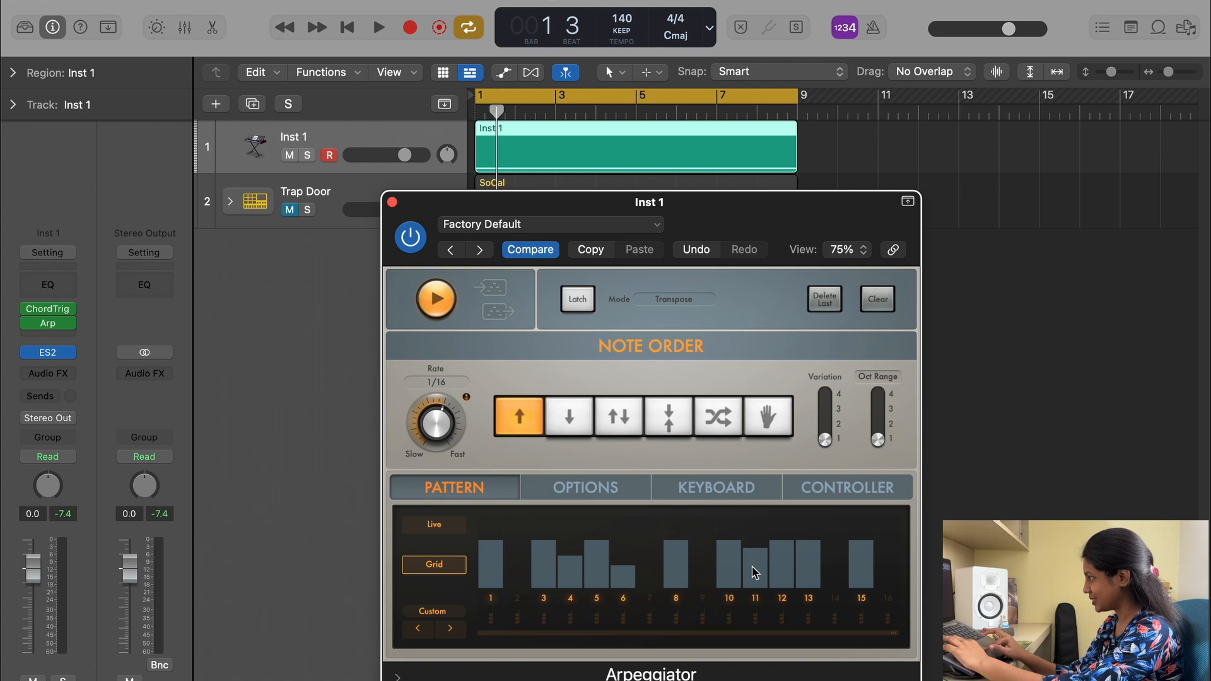
{"action": "left_click_drag", "start_coordinate": [810, 566], "coordinate": [811, 590]}
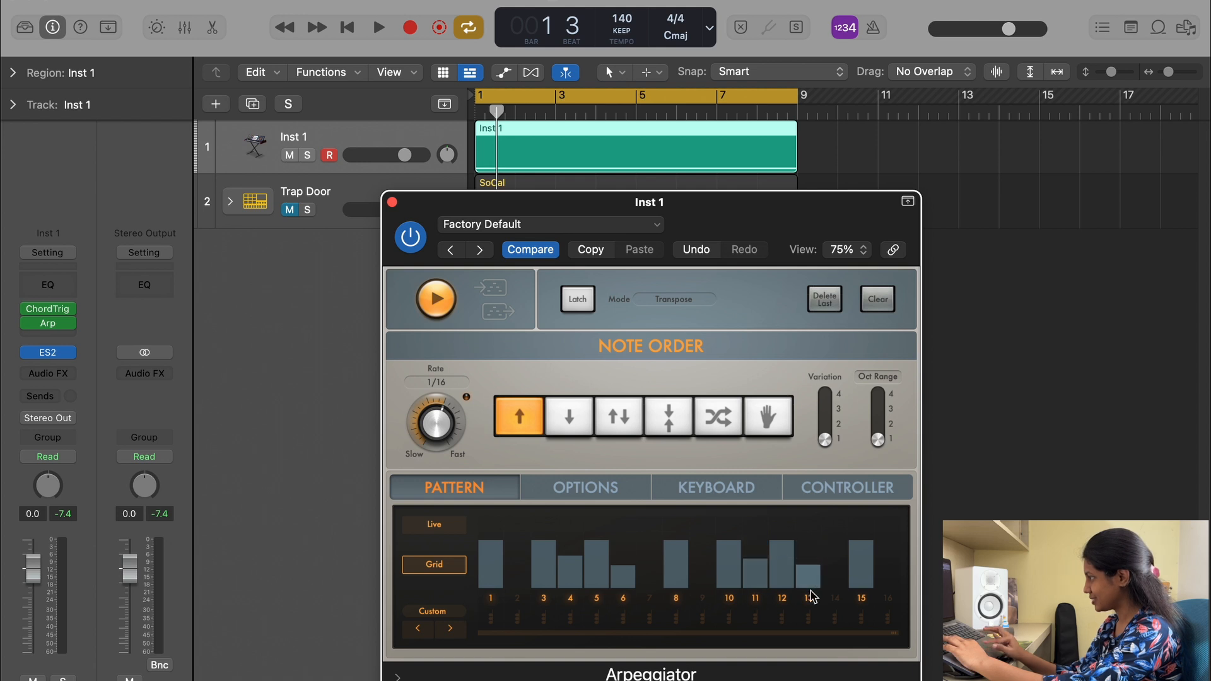
{"action": "key", "text": "space"}
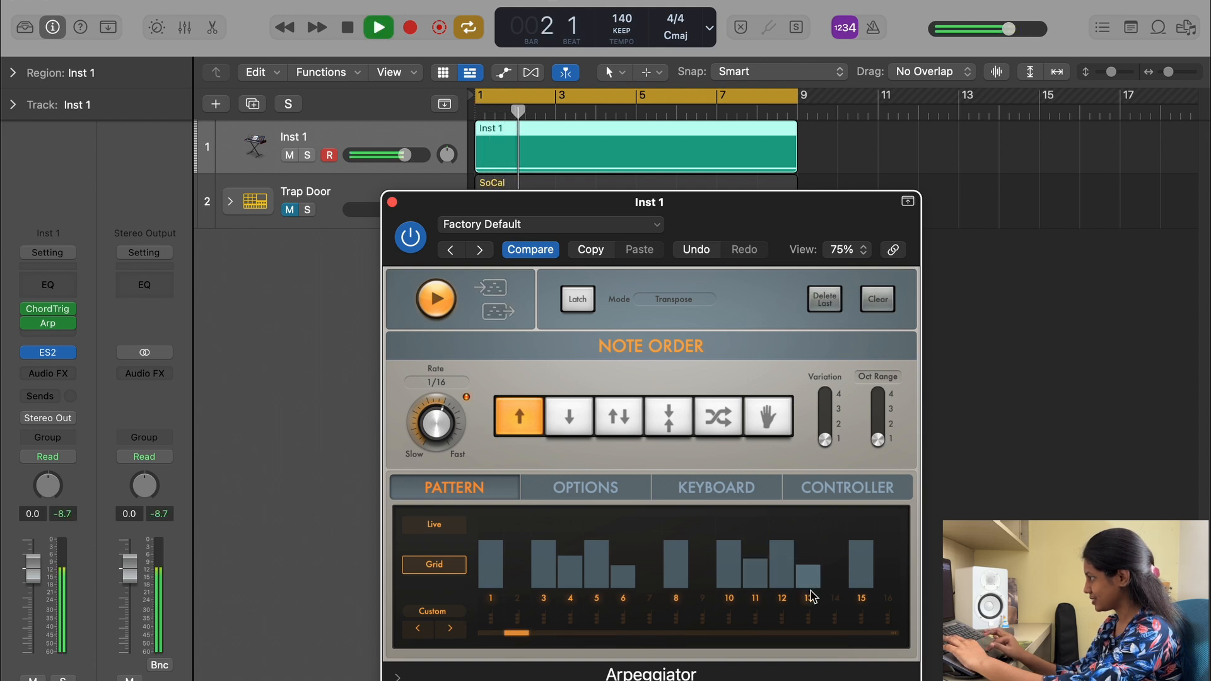
{"action": "left_click_drag", "start_coordinate": [803, 574], "coordinate": [801, 570]}
{"action": "key", "text": "space"}
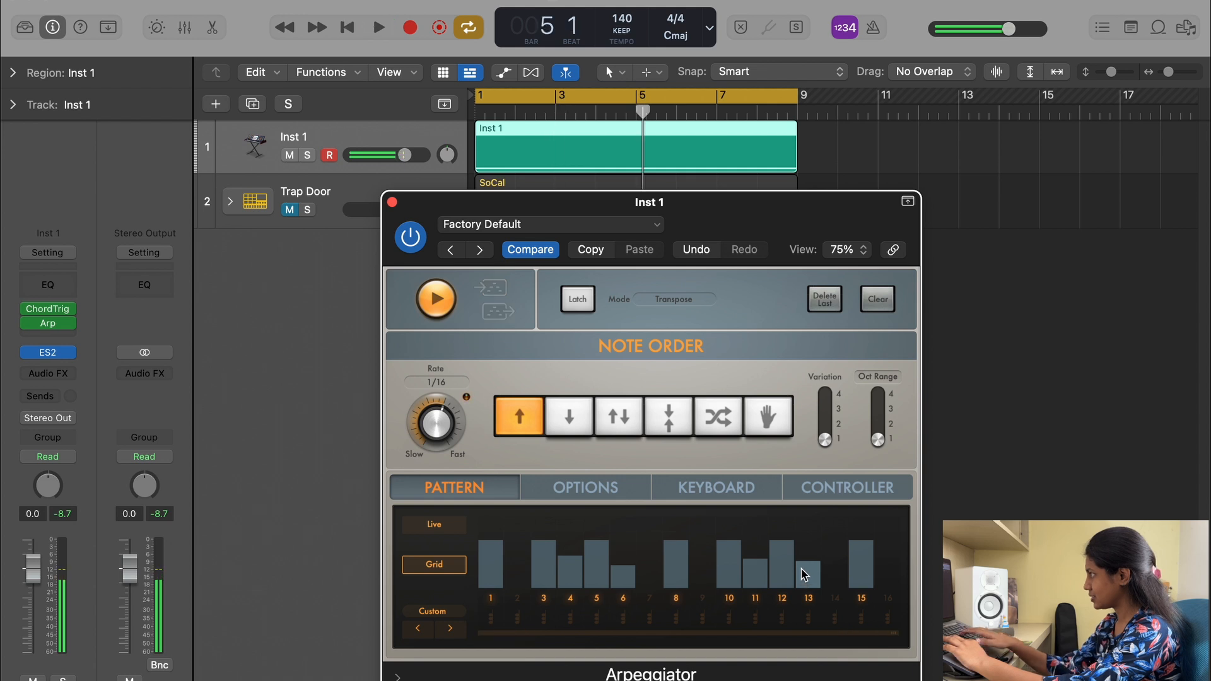
{"action": "key", "text": "k"}
{"action": "key", "text": "space"}
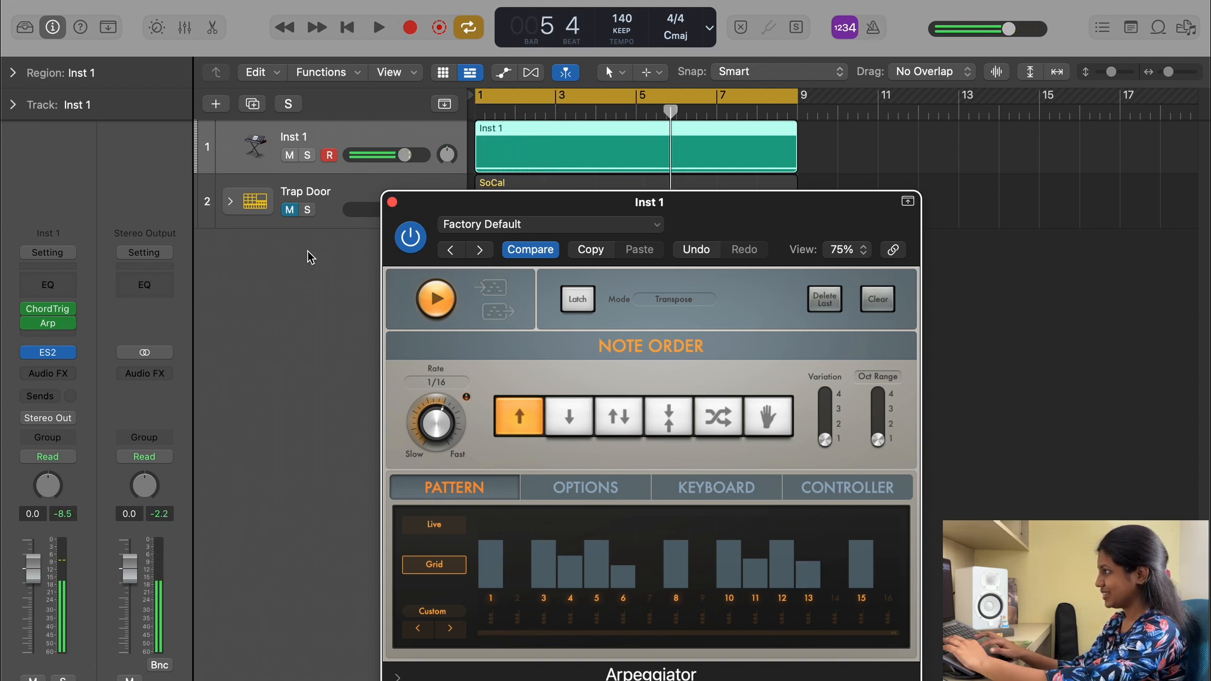
Play the arpeggio with the Trap Door track unmuted and lower the Inst 1 track volume to -1.1 dB
{"action": "left_click", "coordinate": [290, 210]}
{"action": "key", "text": "space"}
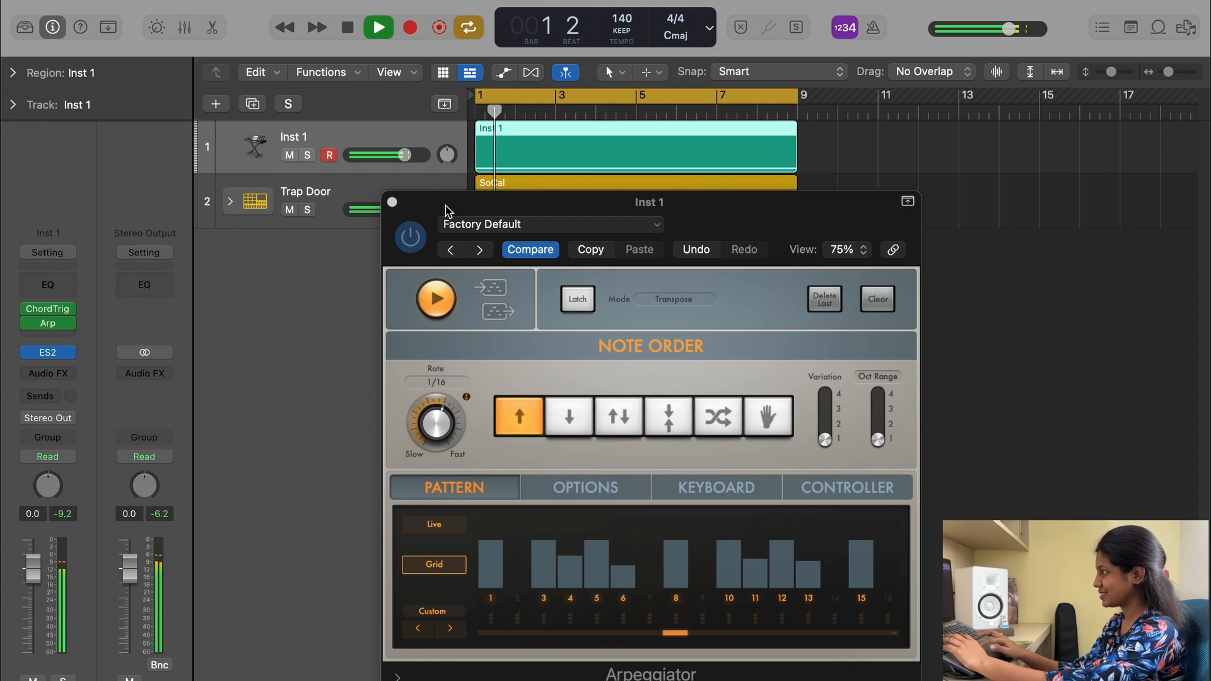
{"action": "left_click_drag", "start_coordinate": [597, 205], "coordinate": [596, 266]}
{"action": "mouse_move", "coordinate": [404, 209]}
{"action": "left_click_drag", "start_coordinate": [404, 209], "coordinate": [404, 209]}
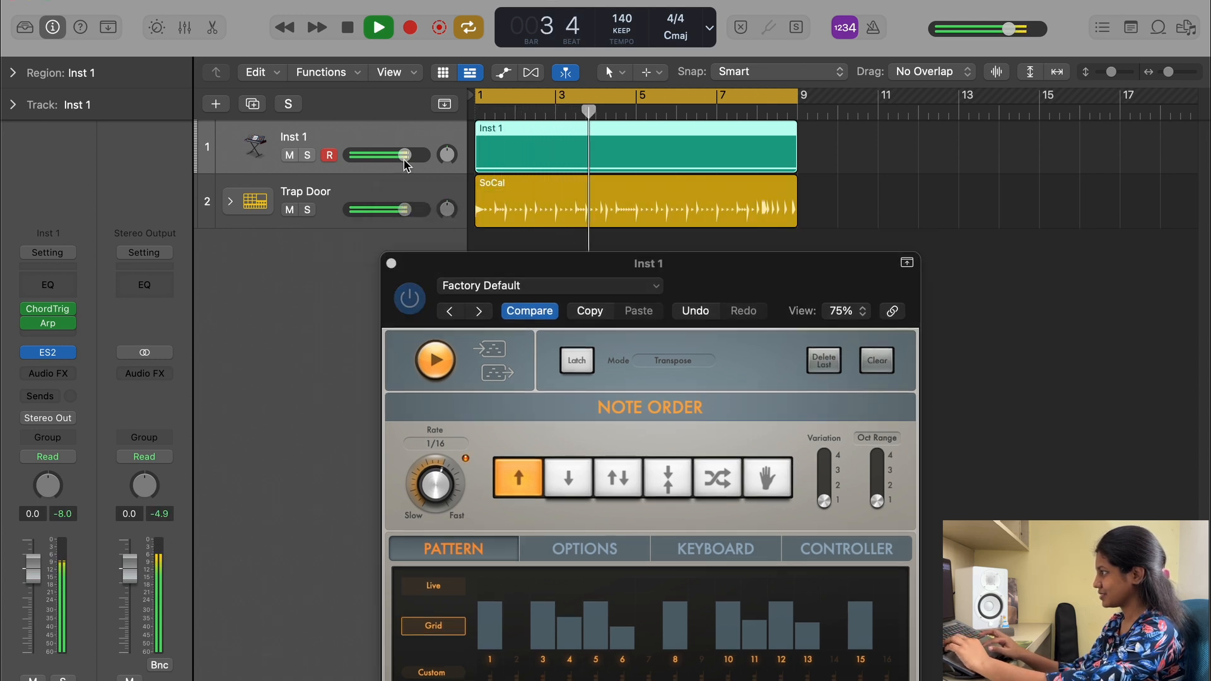
{"action": "left_click_drag", "start_coordinate": [405, 155], "coordinate": [400, 155]}
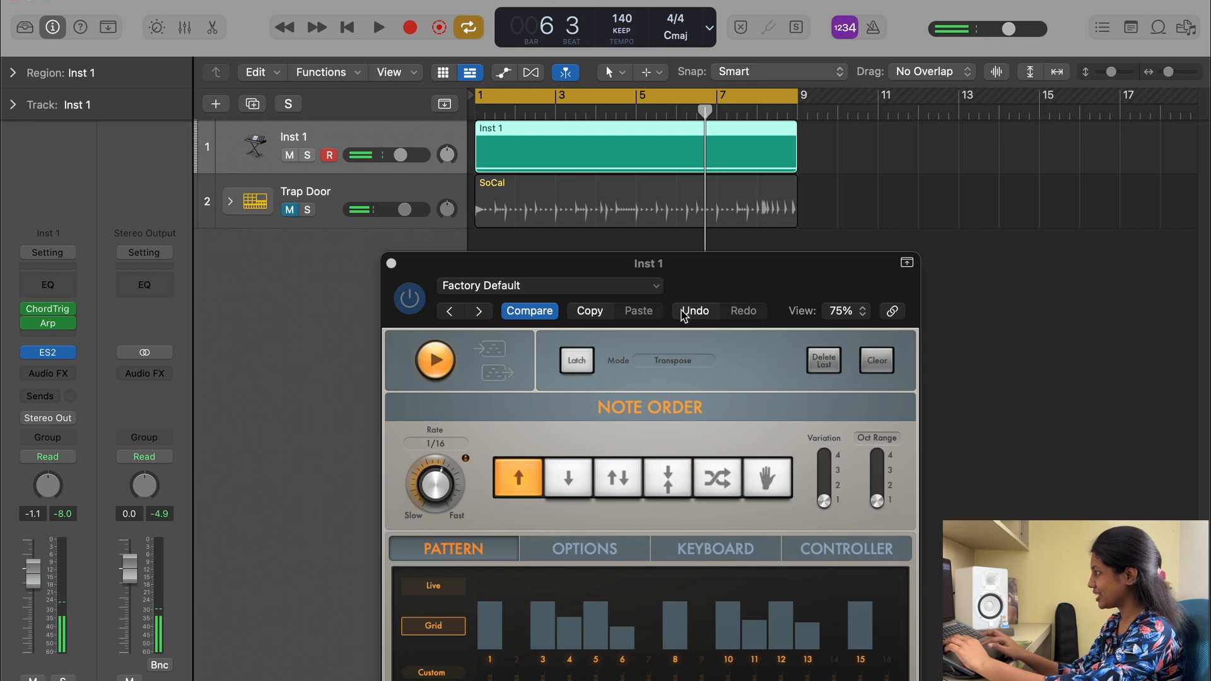
Try the Up/Down and Down note orders in the Arpeggiator and audition each one
{"action": "left_click_drag", "start_coordinate": [688, 288], "coordinate": [686, 262]}
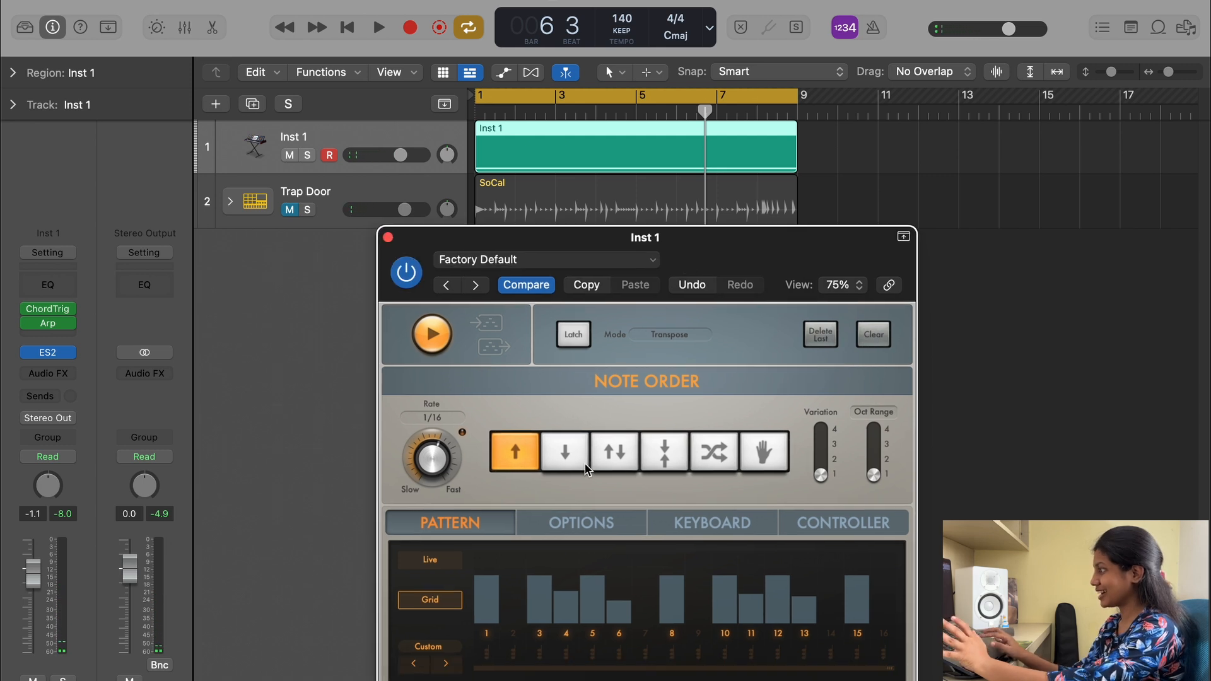
{"action": "left_click", "coordinate": [630, 465]}
{"action": "key", "text": "space"}
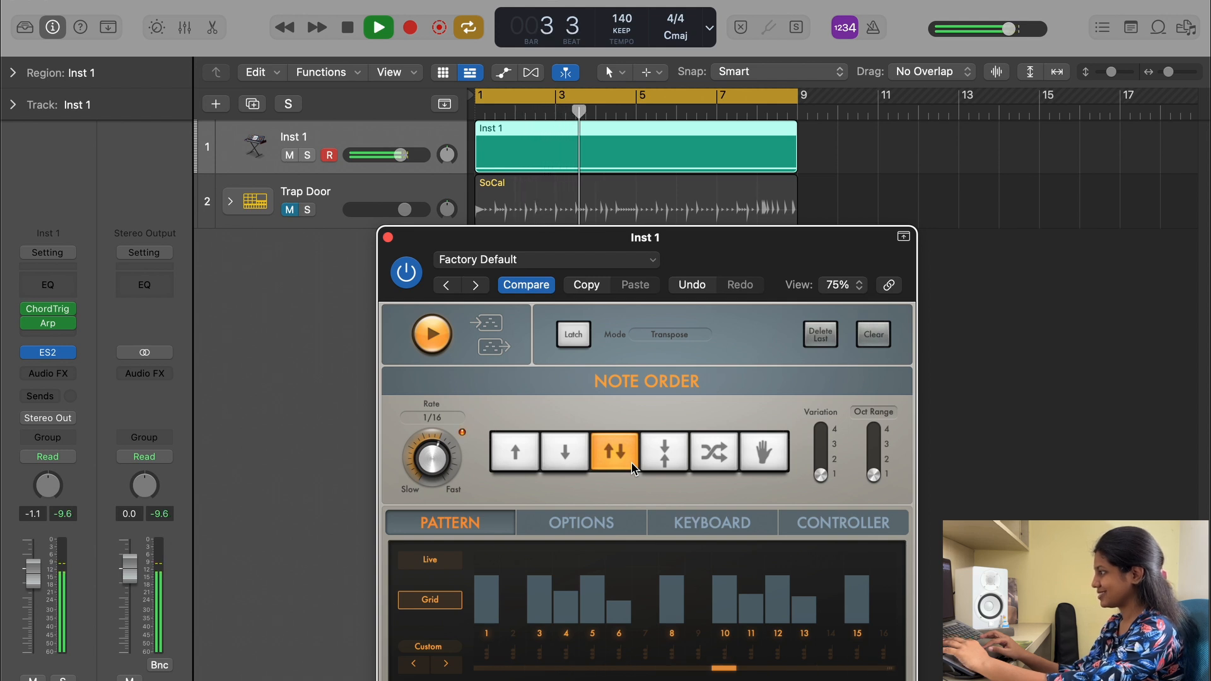
{"action": "left_click", "coordinate": [577, 468]}
{"action": "key", "text": "space"}
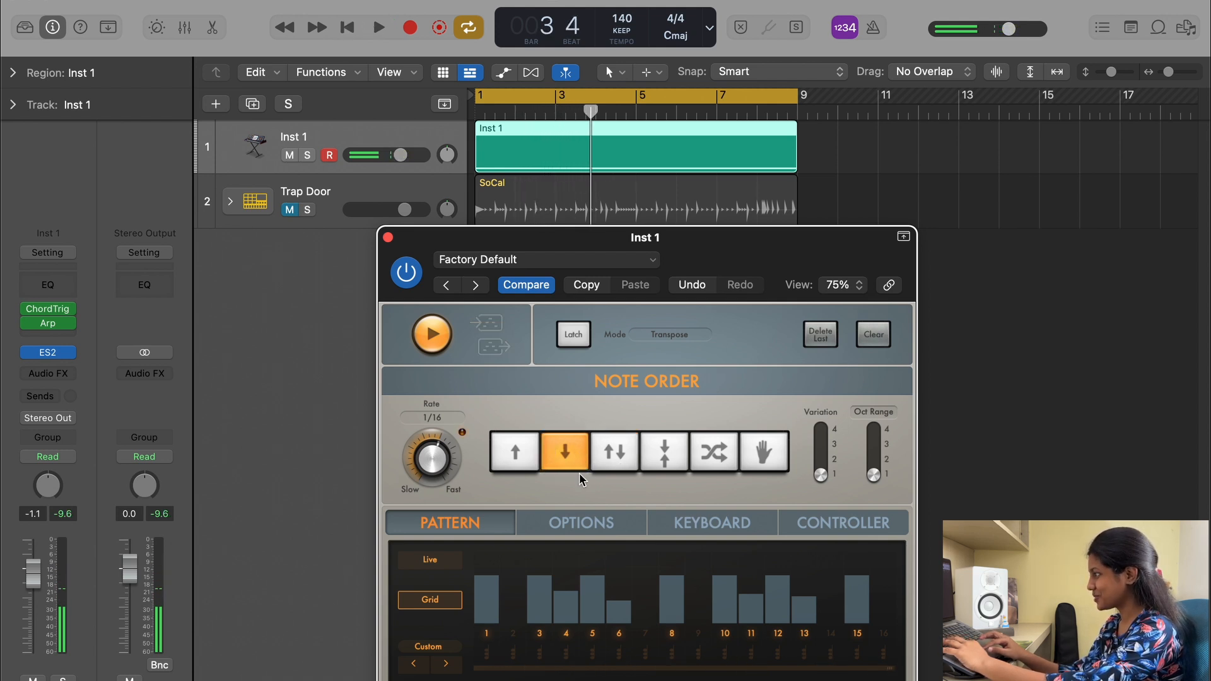
{"action": "key", "text": "space"}
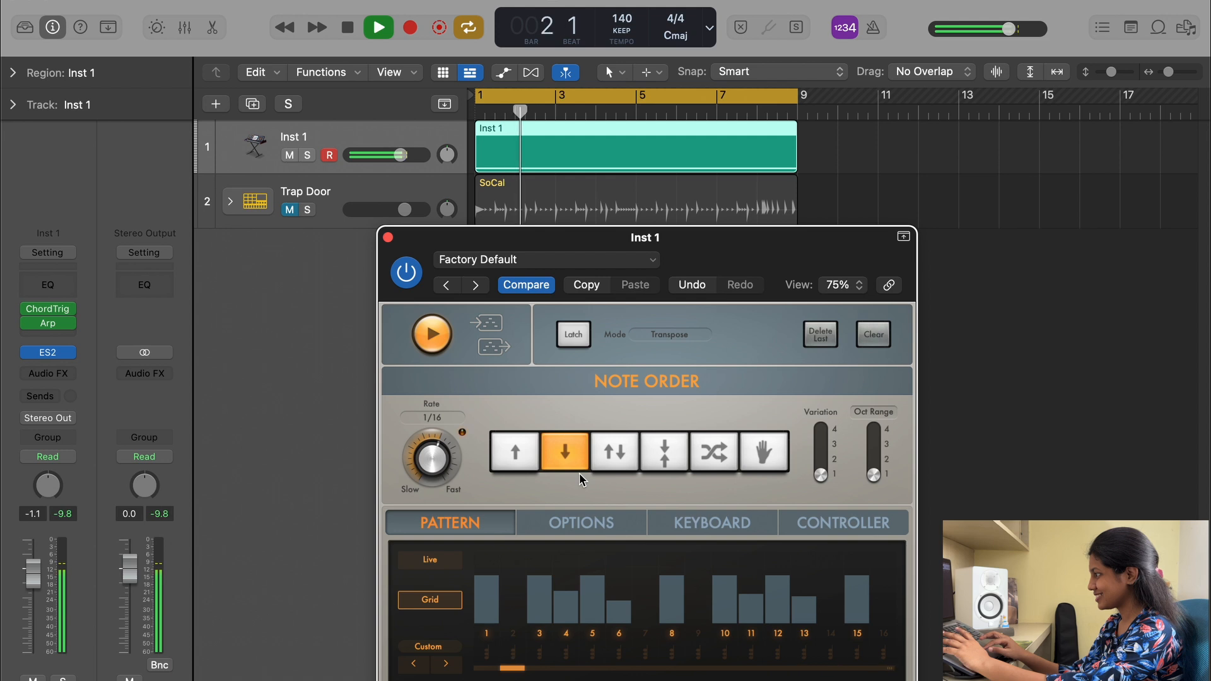
{"action": "key", "text": "space"}
{"action": "left_click", "coordinate": [604, 459]}
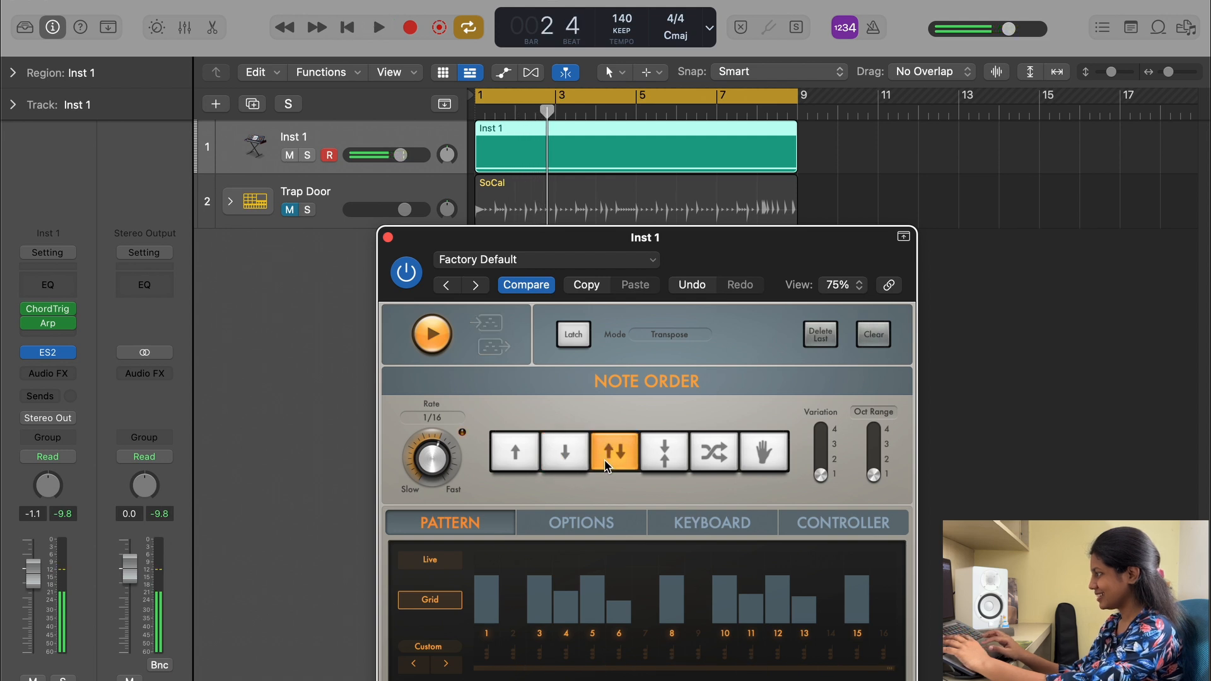
{"action": "key", "text": "space"}
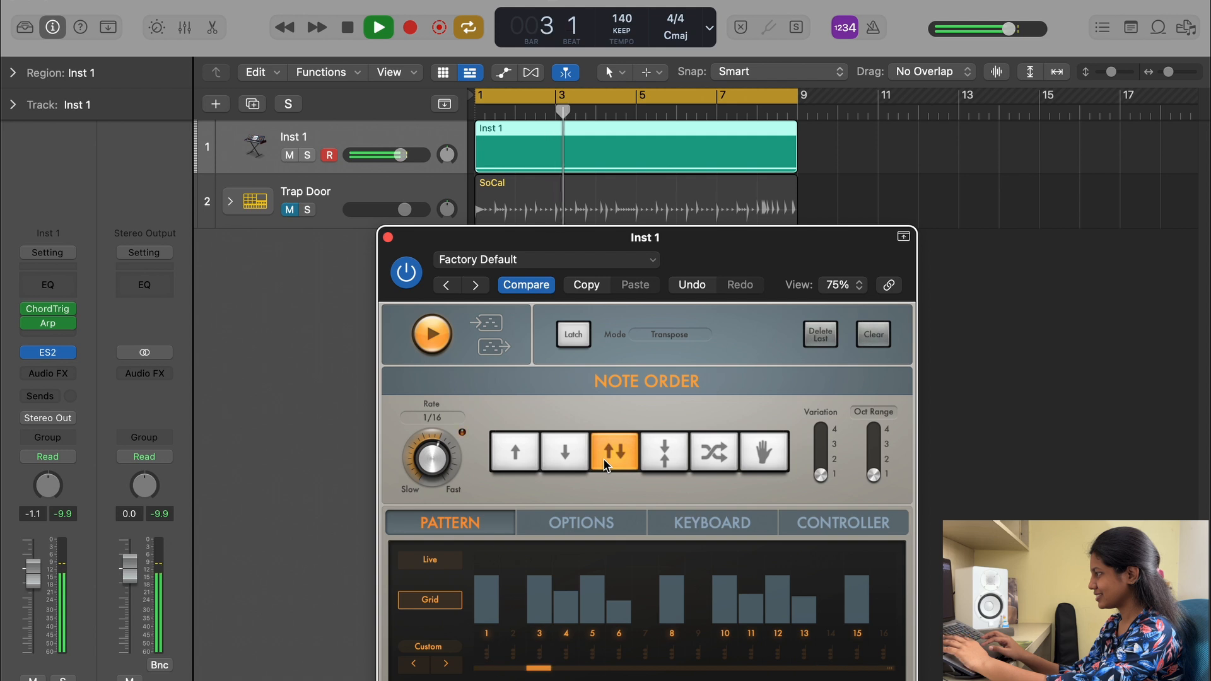
{"action": "key", "text": "space"}
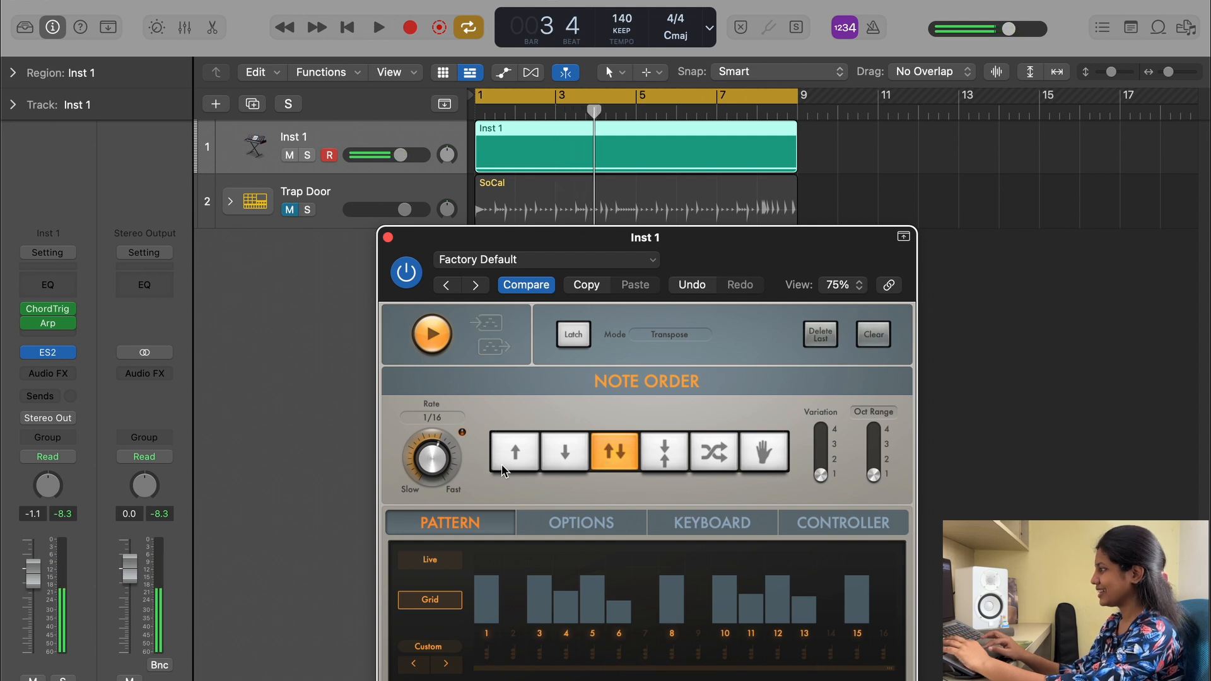
Set the Arpeggiator's note order to Up and audition it alone and with the Trap Door track unmuted
{"action": "left_click", "coordinate": [508, 465]}
{"action": "key", "text": "space"}
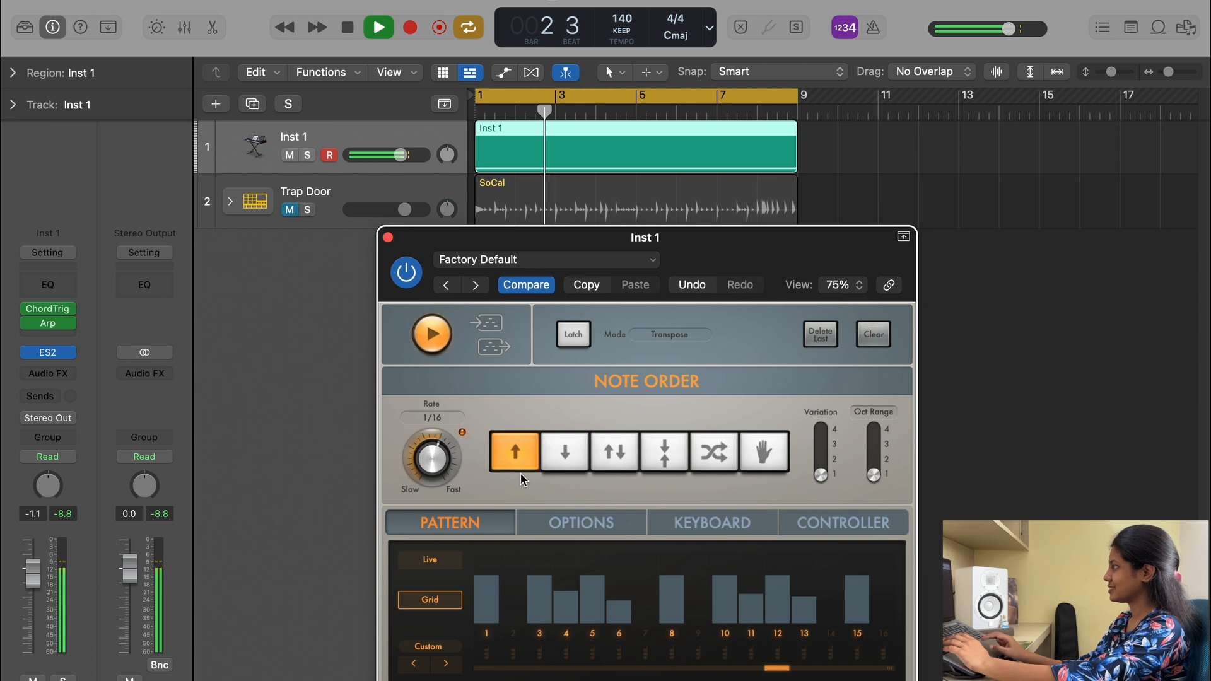
{"action": "key", "text": "space"}
{"action": "left_click", "coordinate": [289, 209]}
{"action": "key", "text": "space"}
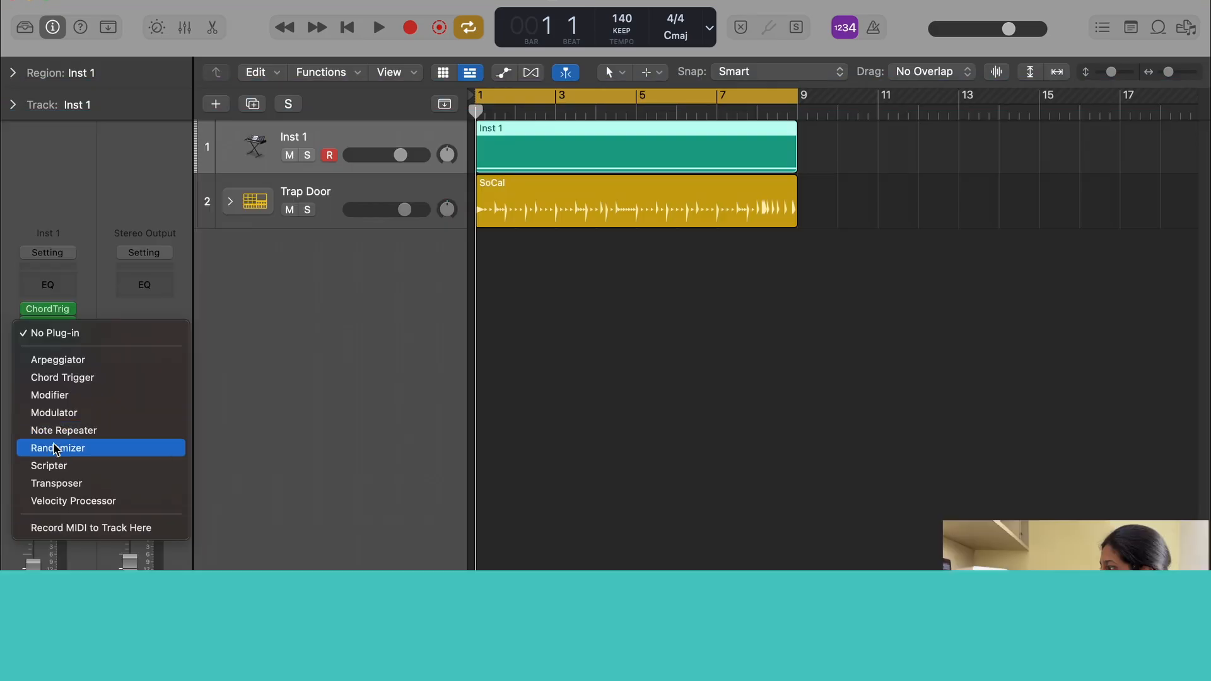
Insert the Transposer MIDI effect after the Arpeggiator on Inst 1 and transpose by -12 semitones during playback
{"action": "left_click", "coordinate": [58, 484]}
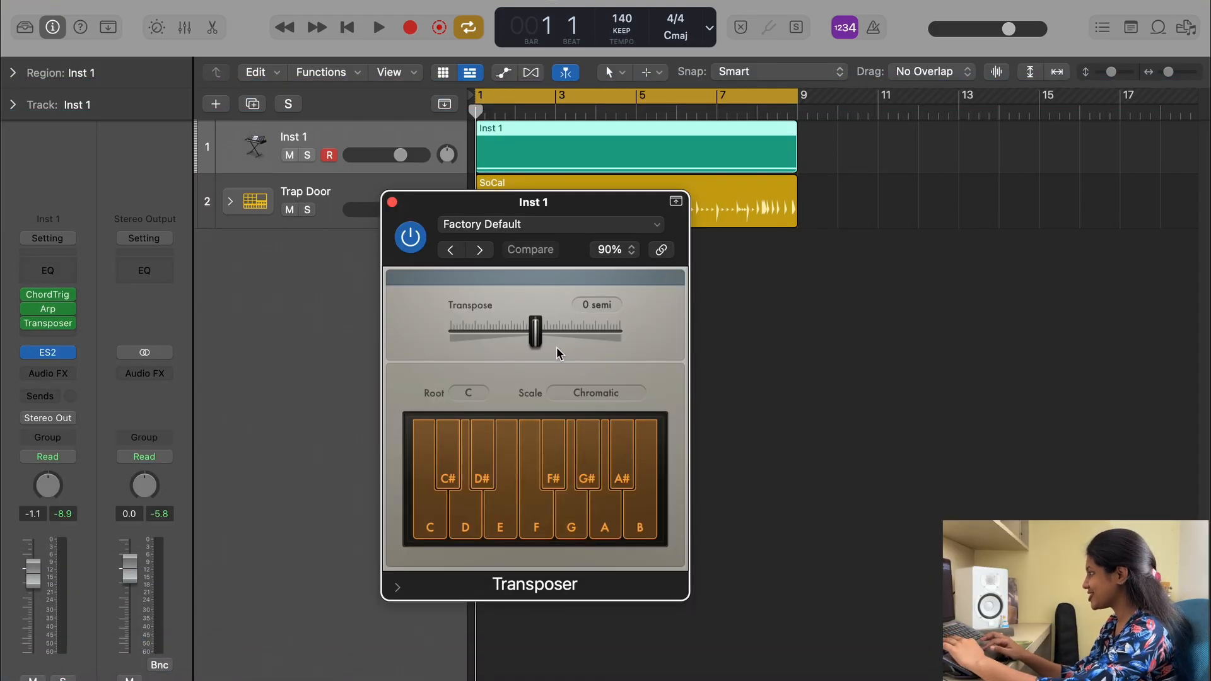
{"action": "key", "text": "space"}
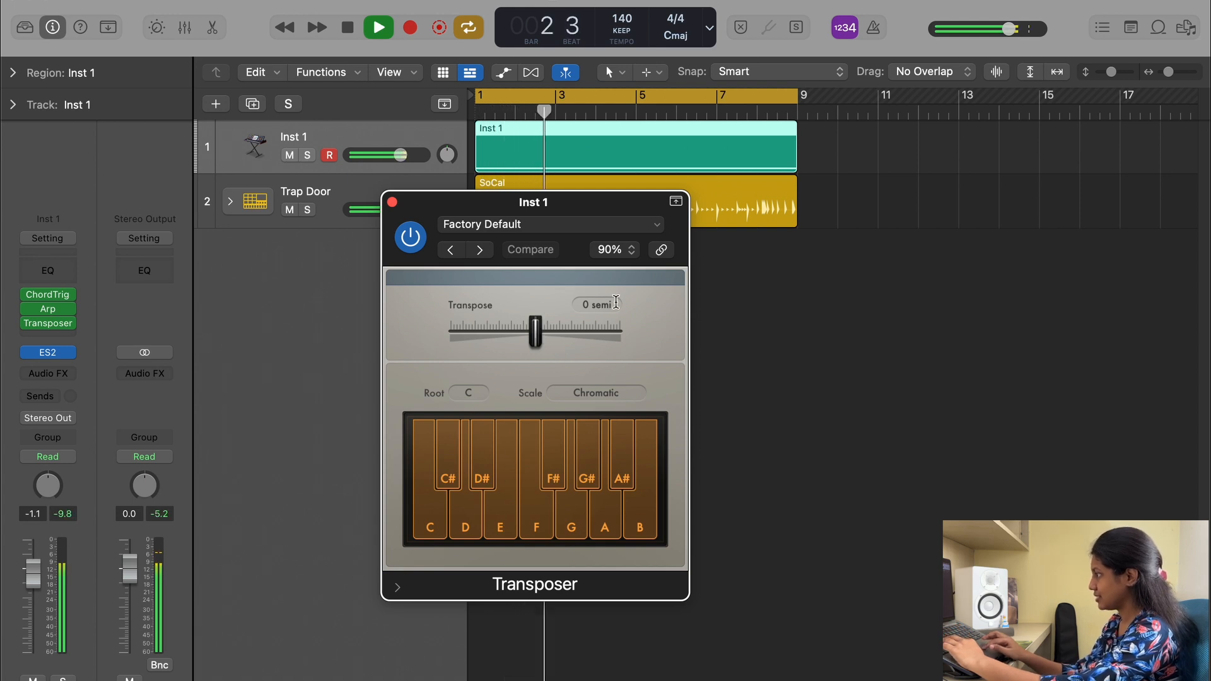
{"action": "double_click", "coordinate": [595, 304]}
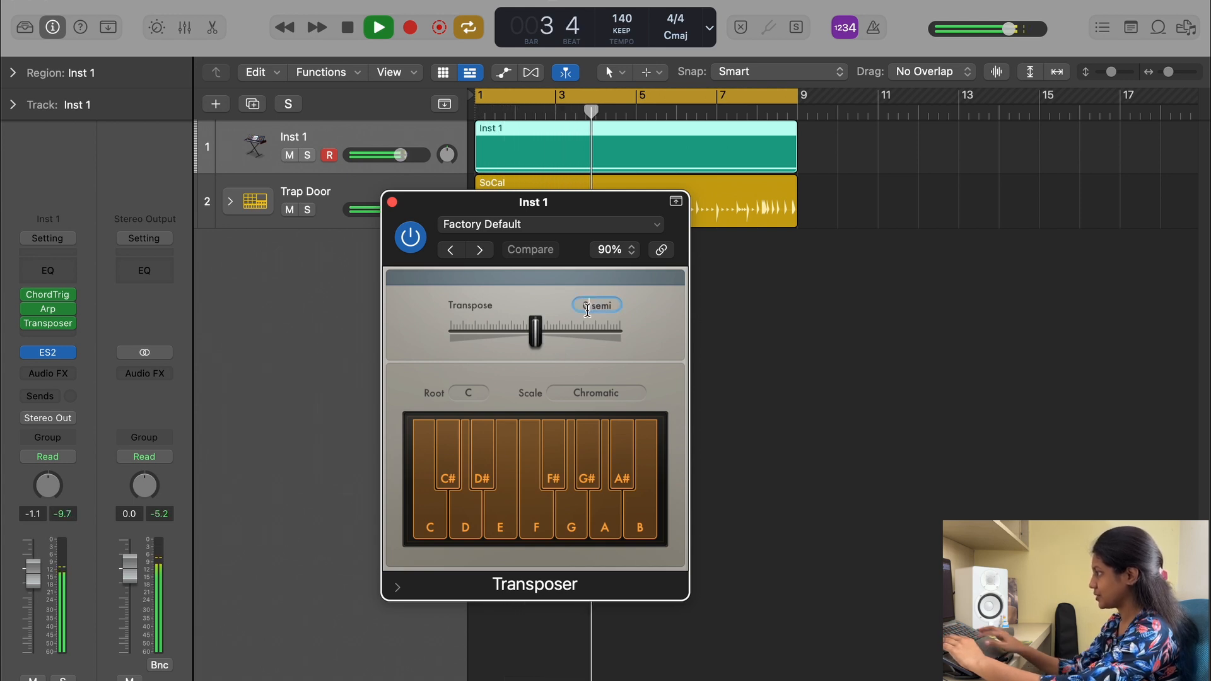
{"action": "type", "text": "-12"}
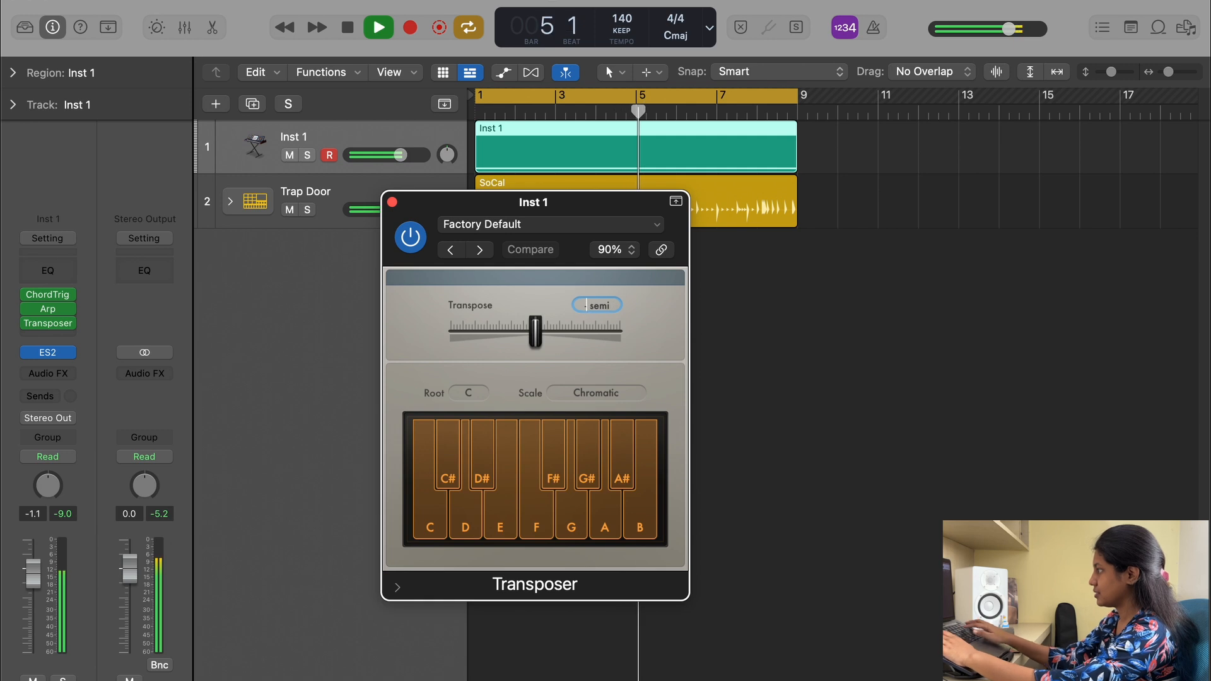
{"action": "key", "text": "Return"}
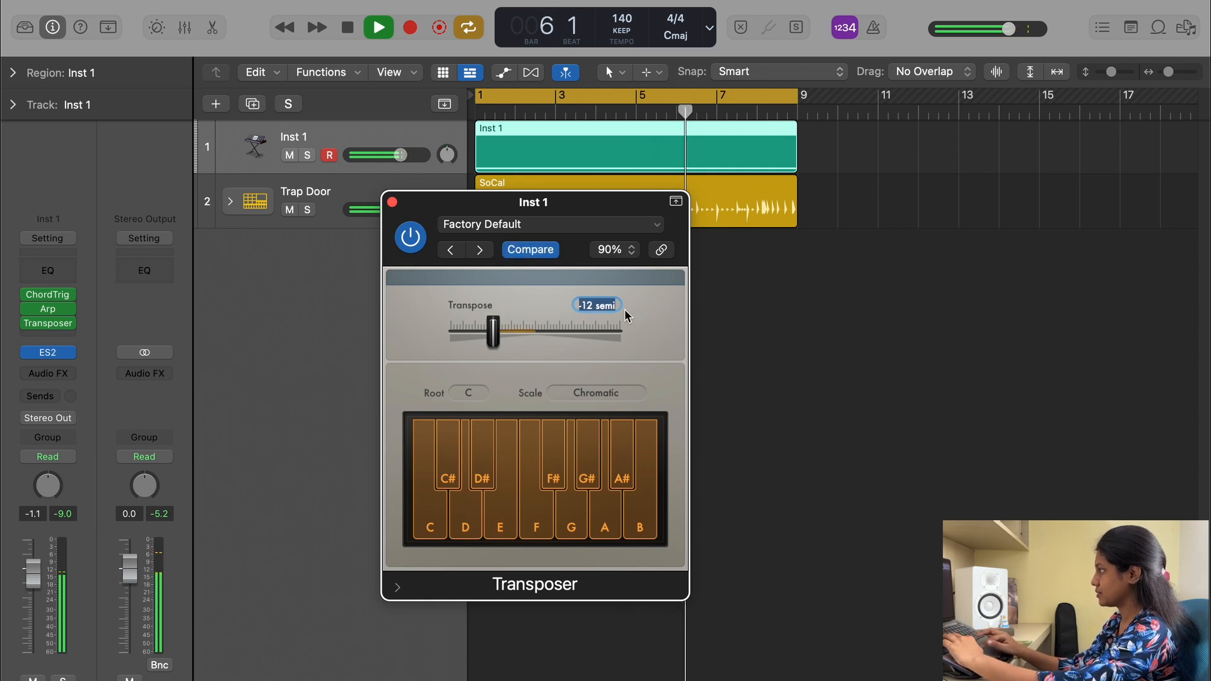
Try the Transposer at -24 semitones during playback and return it to -12 semitones
{"action": "left_click", "coordinate": [870, 425]}
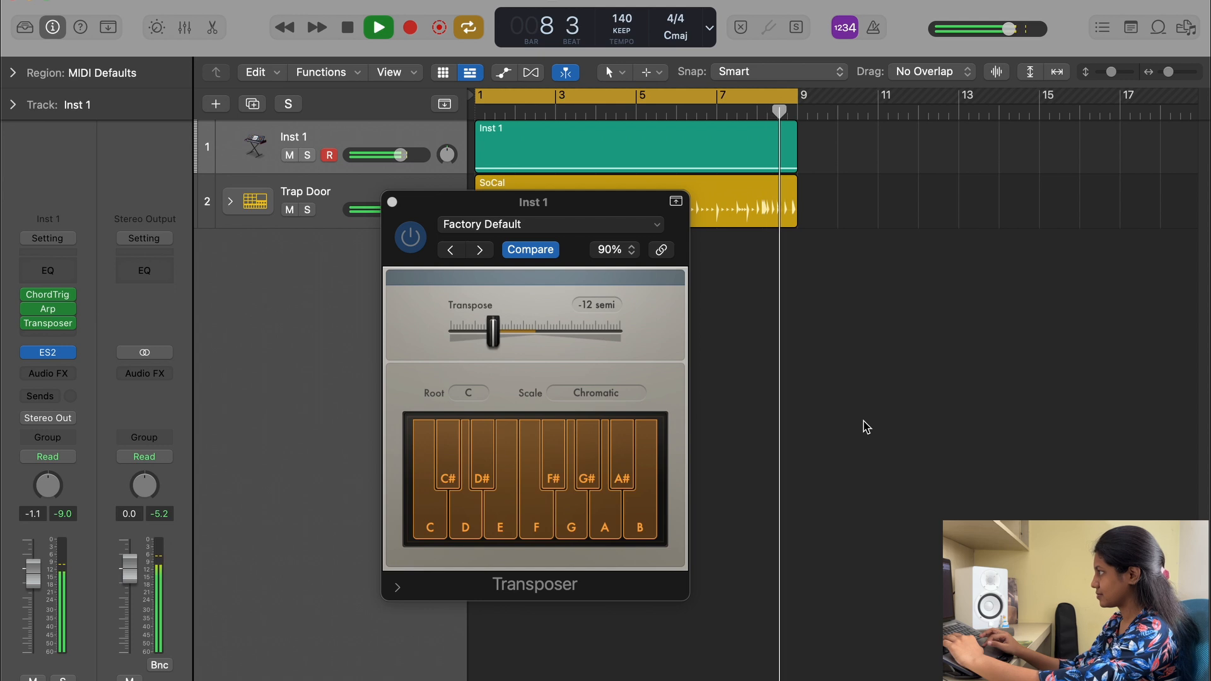
{"action": "left_click_drag", "start_coordinate": [496, 335], "coordinate": [410, 335]}
{"action": "key", "text": "Return"}
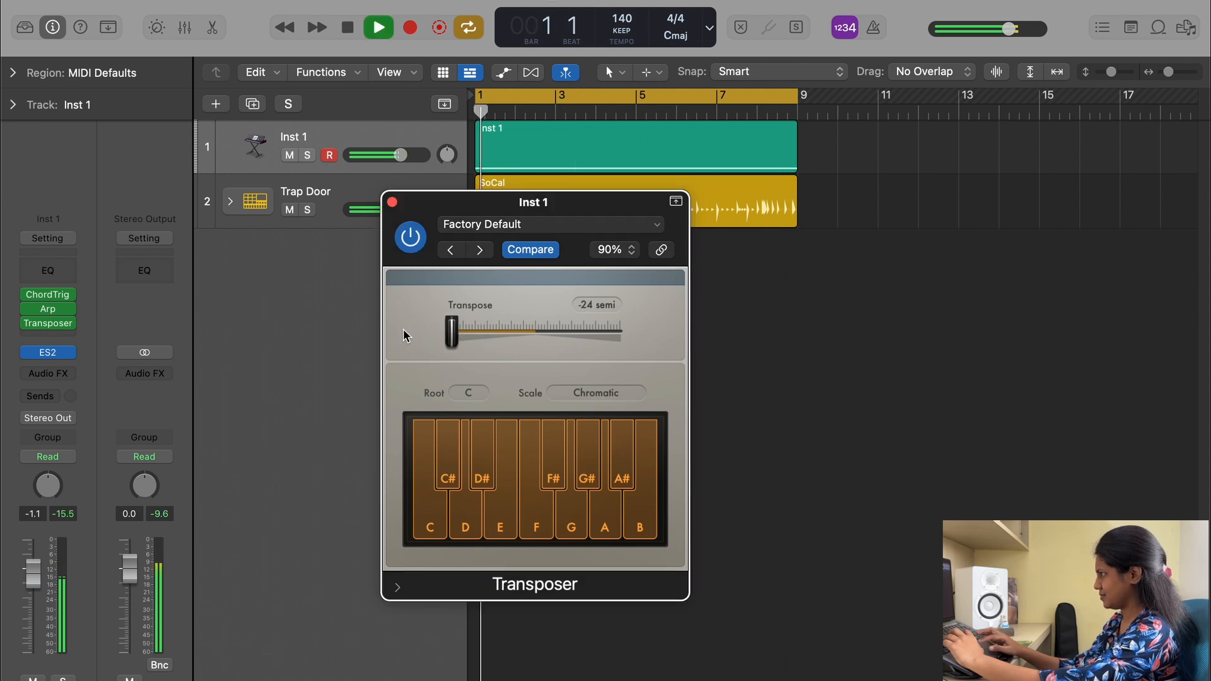
{"action": "double_click", "coordinate": [589, 301]}
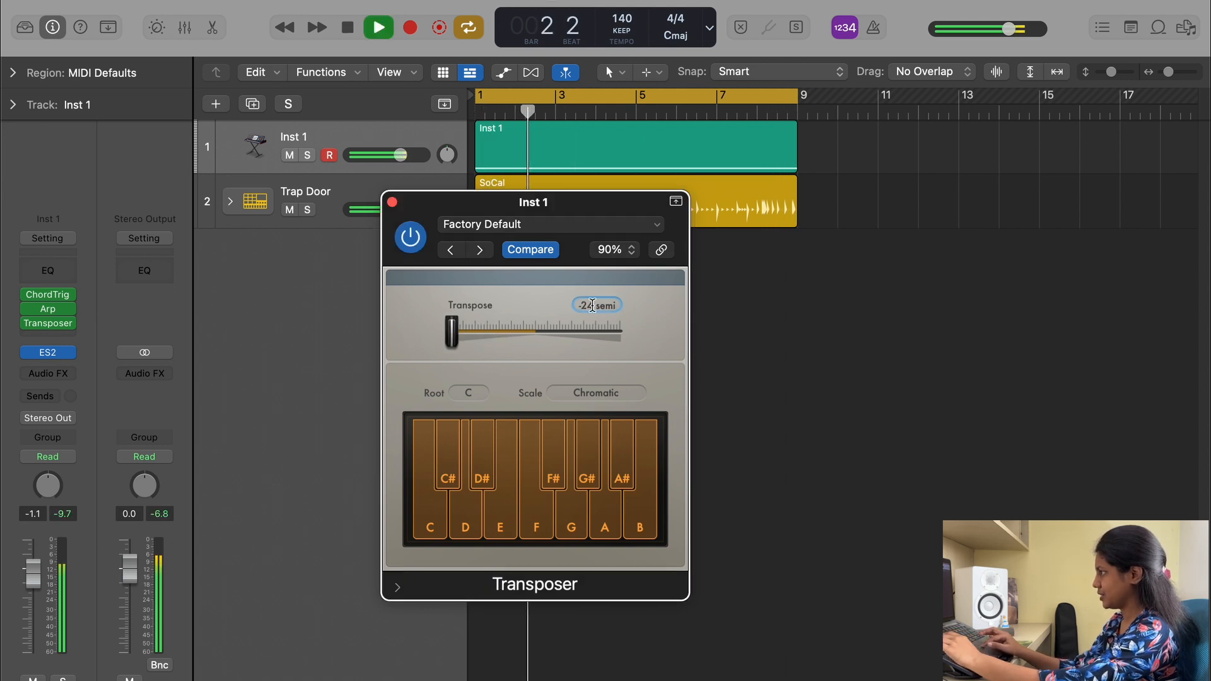
{"action": "type", "text": "-12"}
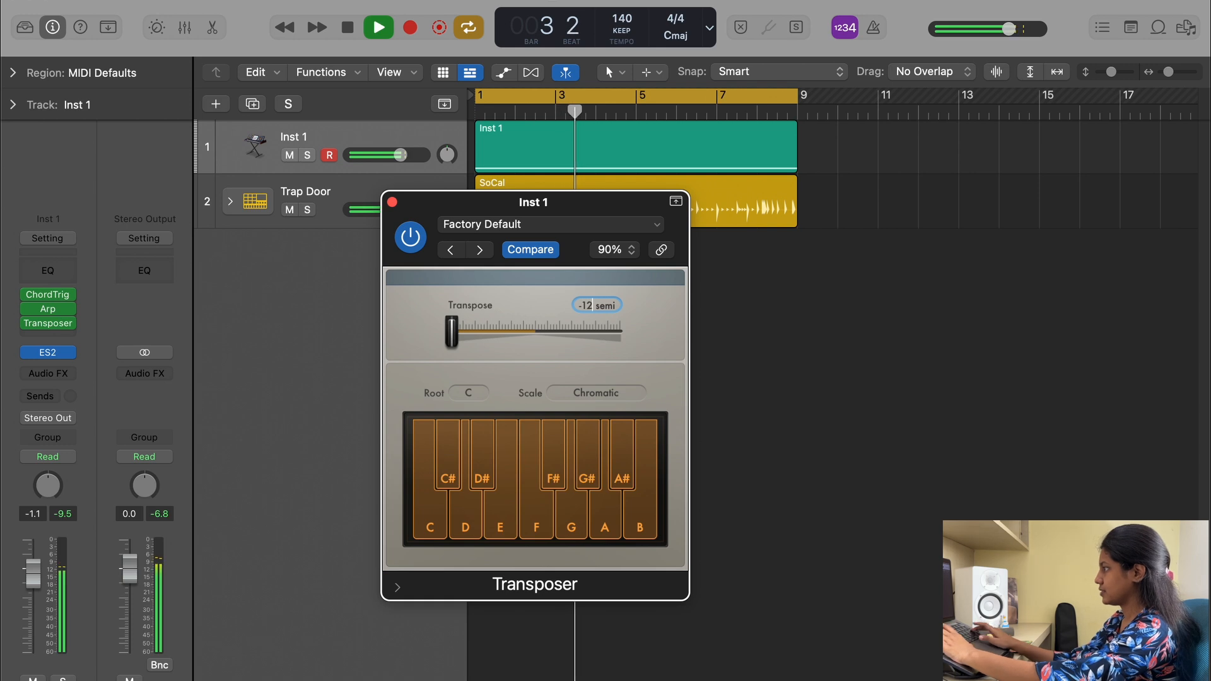
{"action": "key", "text": "Return"}
{"action": "left_click", "coordinate": [745, 387]}
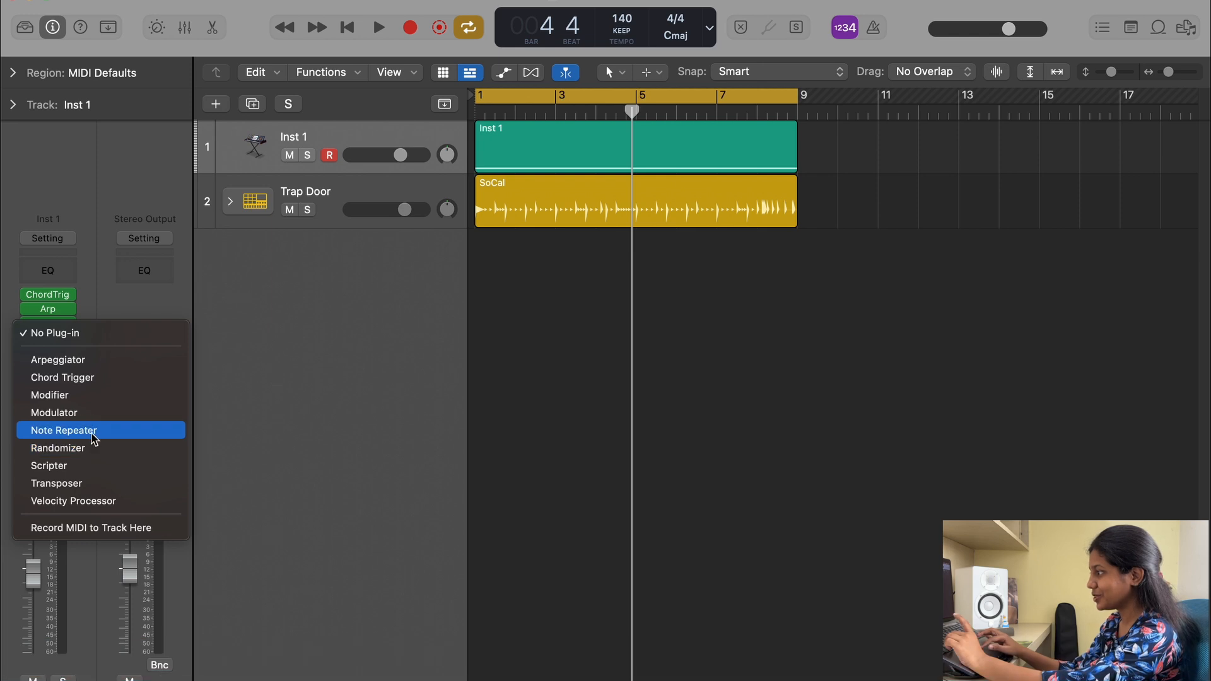
Insert the Note Repeater MIDI effect after the Transposer on Inst 1, set its Repeats to 1 and audition it
{"action": "left_click", "coordinate": [94, 431]}
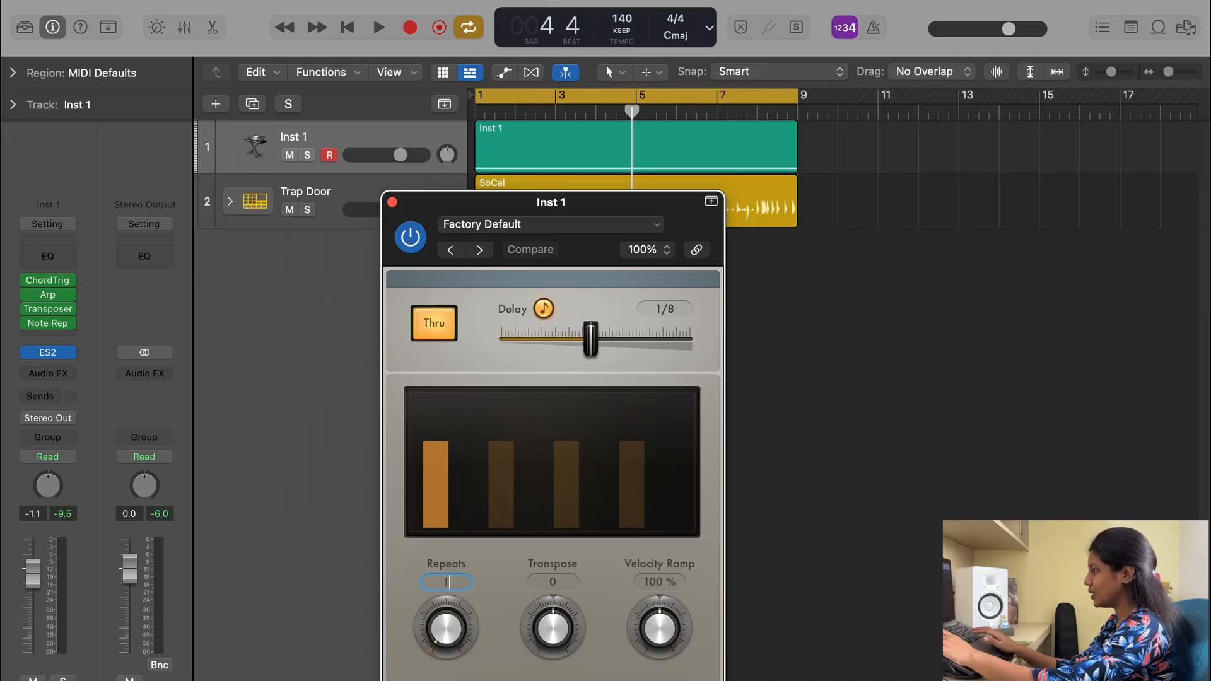
{"action": "key", "text": "Return"}
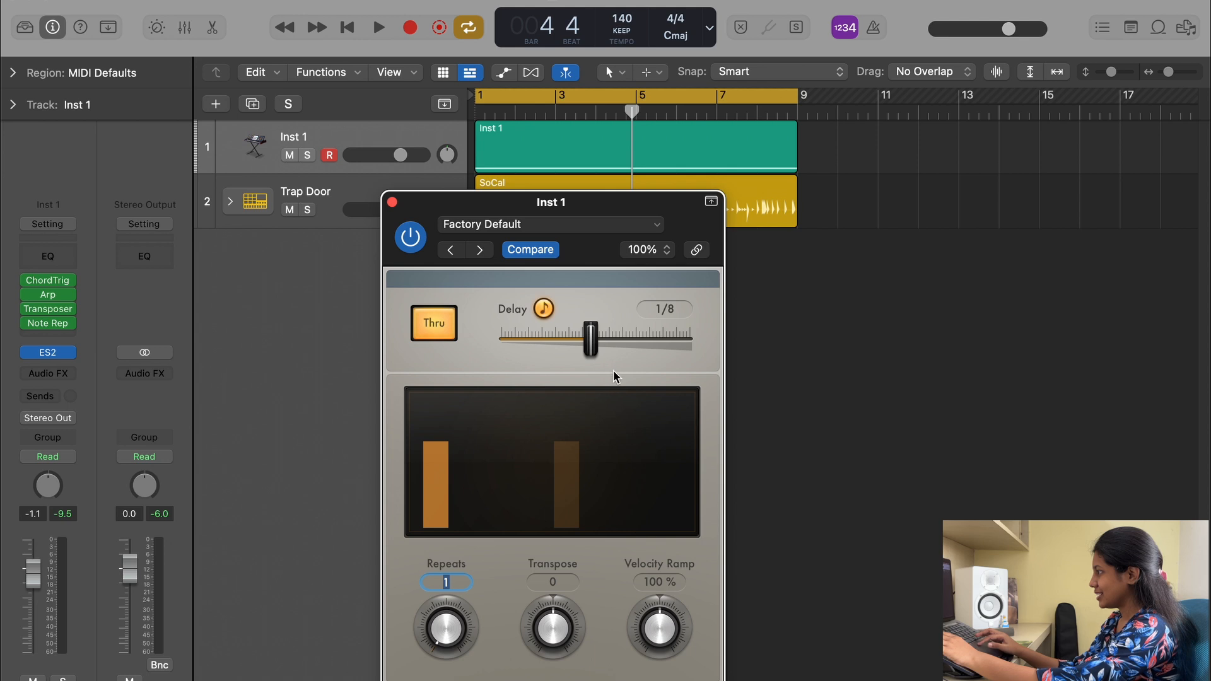
{"action": "key", "text": "BackSpace"}
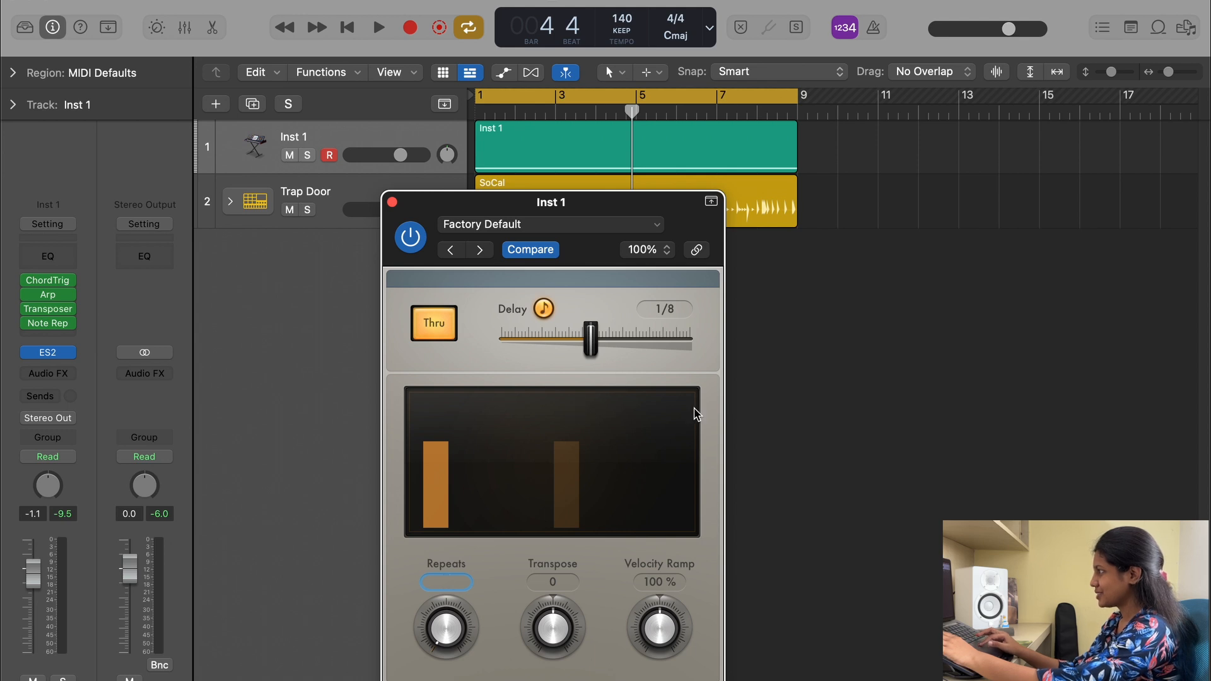
{"action": "left_click", "coordinate": [776, 439]}
{"action": "key", "text": "space"}
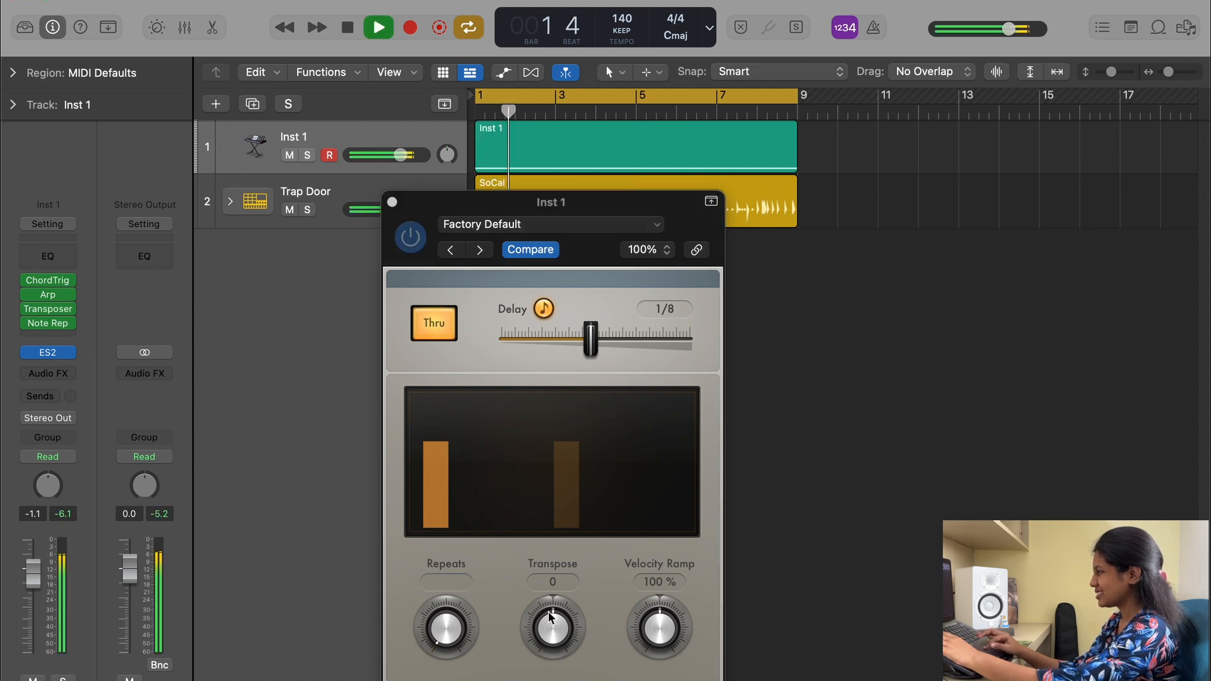
{"action": "key", "text": "space"}
Set the Note Repeater's Transpose to 12 and, during playback, lower its Velocity Ramp to 43%
{"action": "left_click_drag", "start_coordinate": [552, 624], "coordinate": [554, 629]}
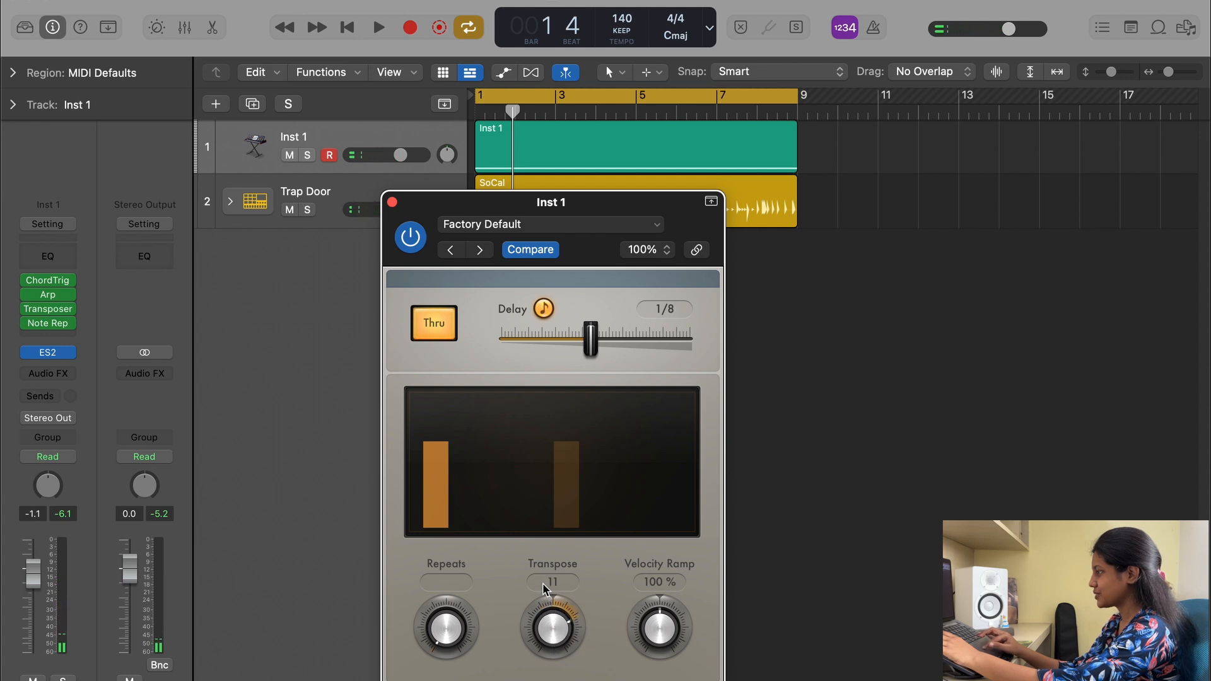
{"action": "key", "text": "space"}
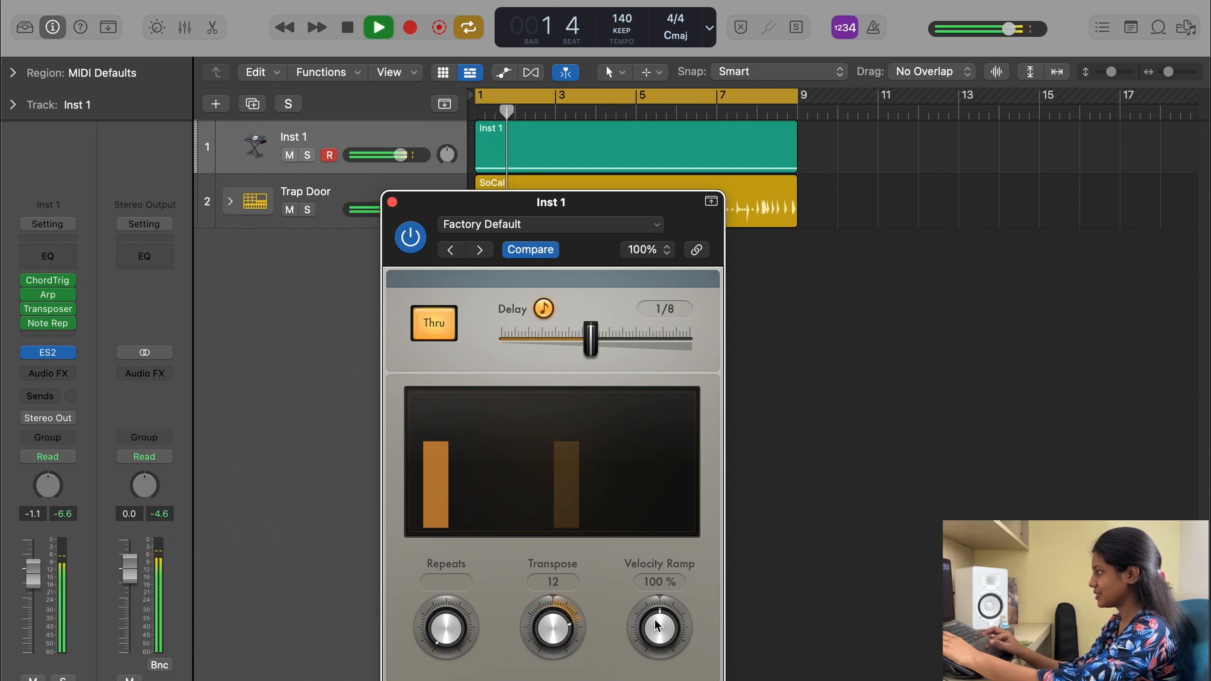
{"action": "left_click_drag", "start_coordinate": [656, 634], "coordinate": [661, 668]}
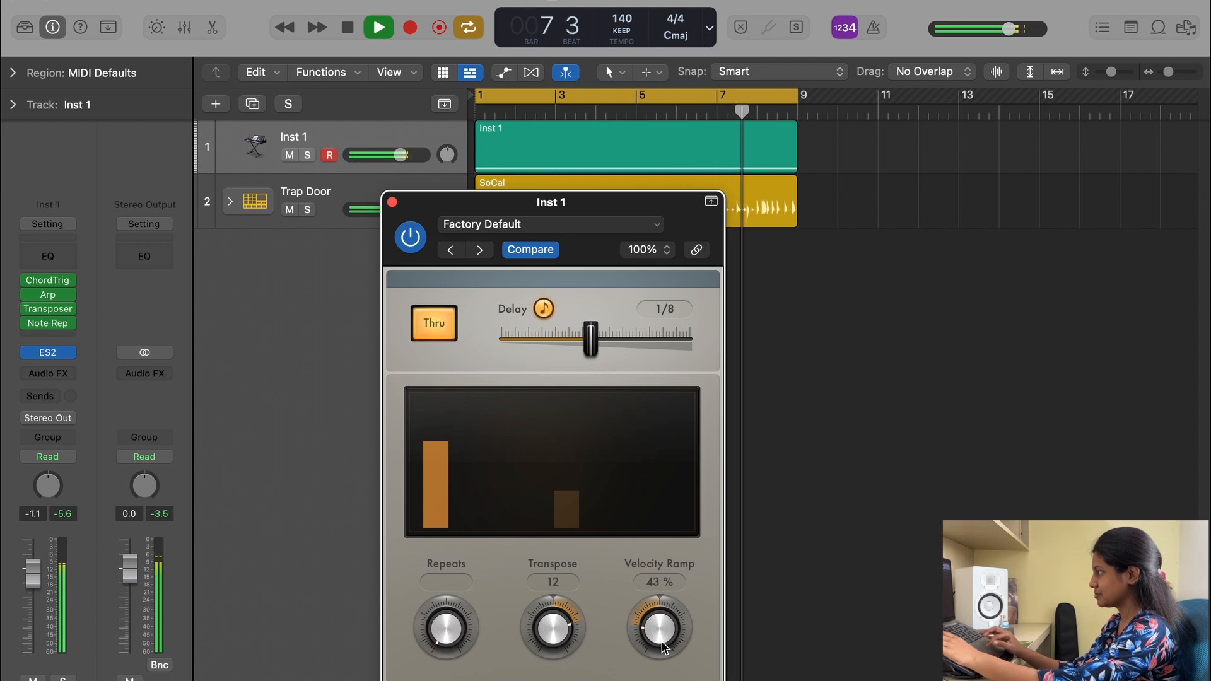
{"action": "key", "text": "space"}
{"action": "left_click", "coordinate": [392, 202]}
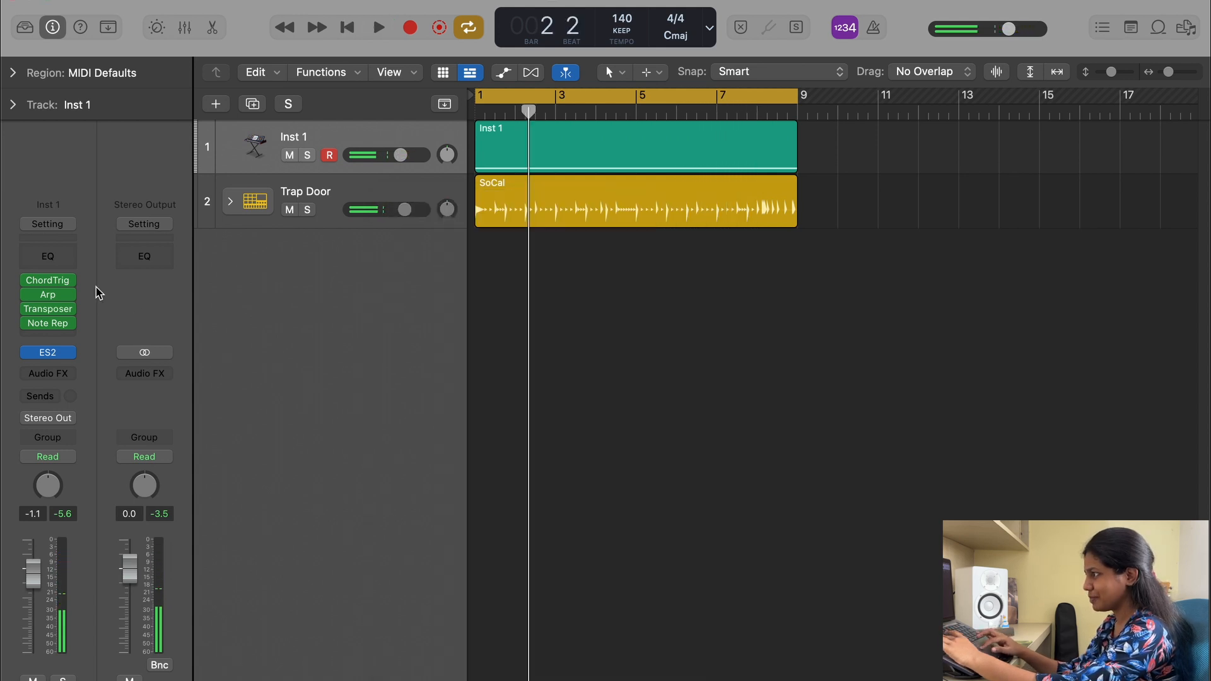
Change the Arpeggiator's grid pattern so only the odd steps 1 through 15 are active, and play the result
{"action": "left_click", "coordinate": [51, 280]}
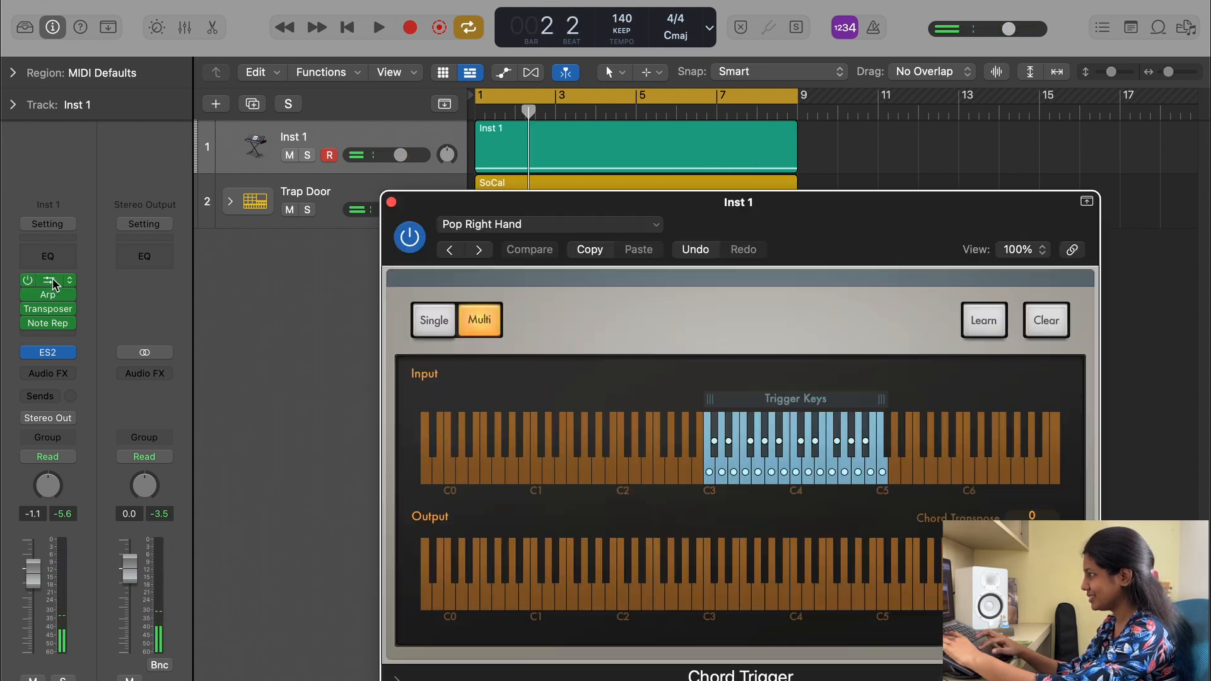
{"action": "left_click", "coordinate": [392, 201]}
{"action": "left_click", "coordinate": [52, 296]}
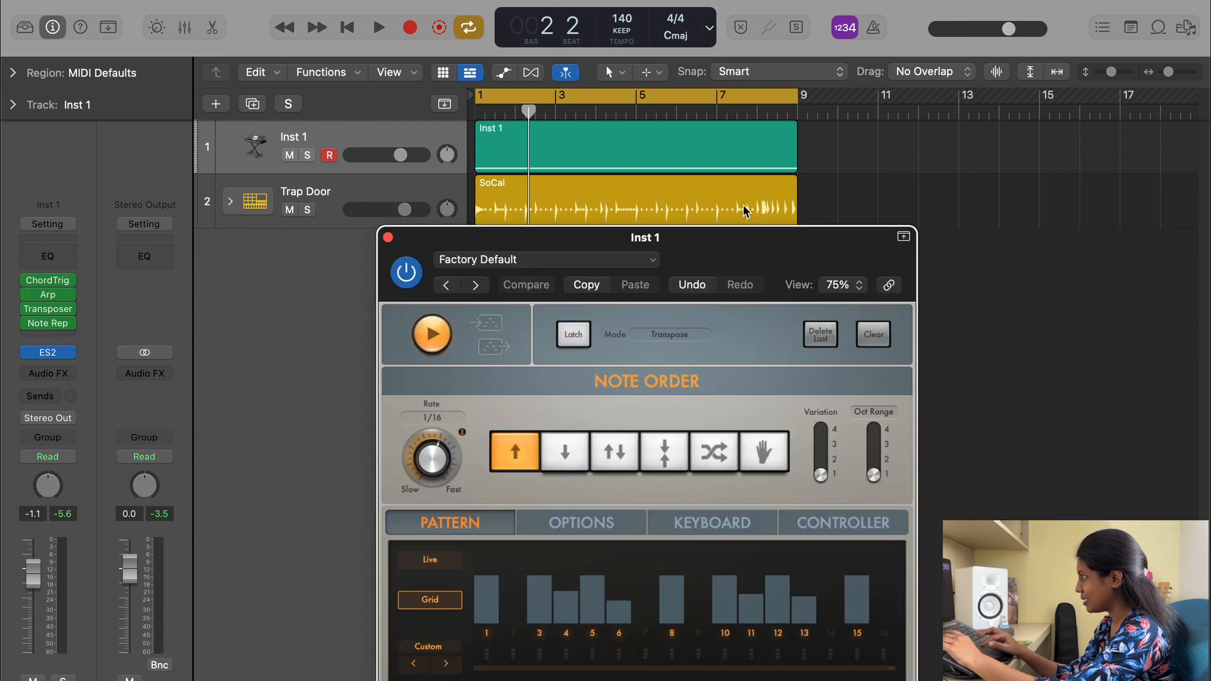
{"action": "left_click_drag", "start_coordinate": [729, 237], "coordinate": [730, 187]}
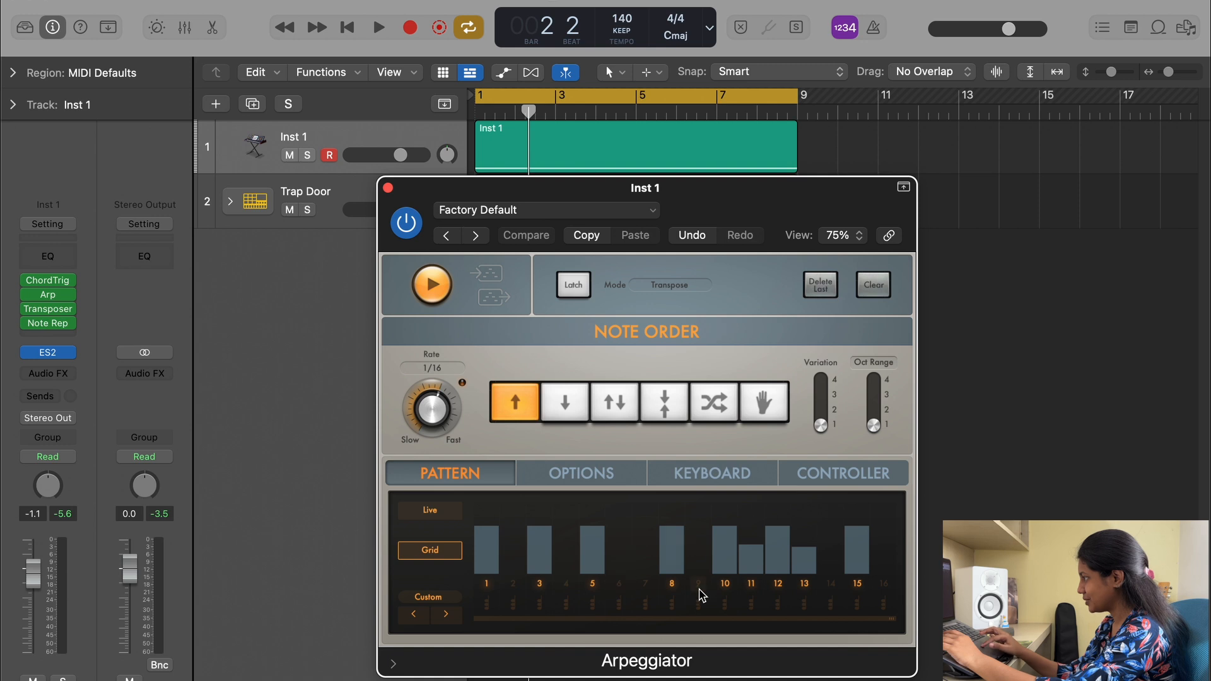
{"action": "left_click", "coordinate": [671, 587]}
{"action": "left_click", "coordinate": [724, 588]}
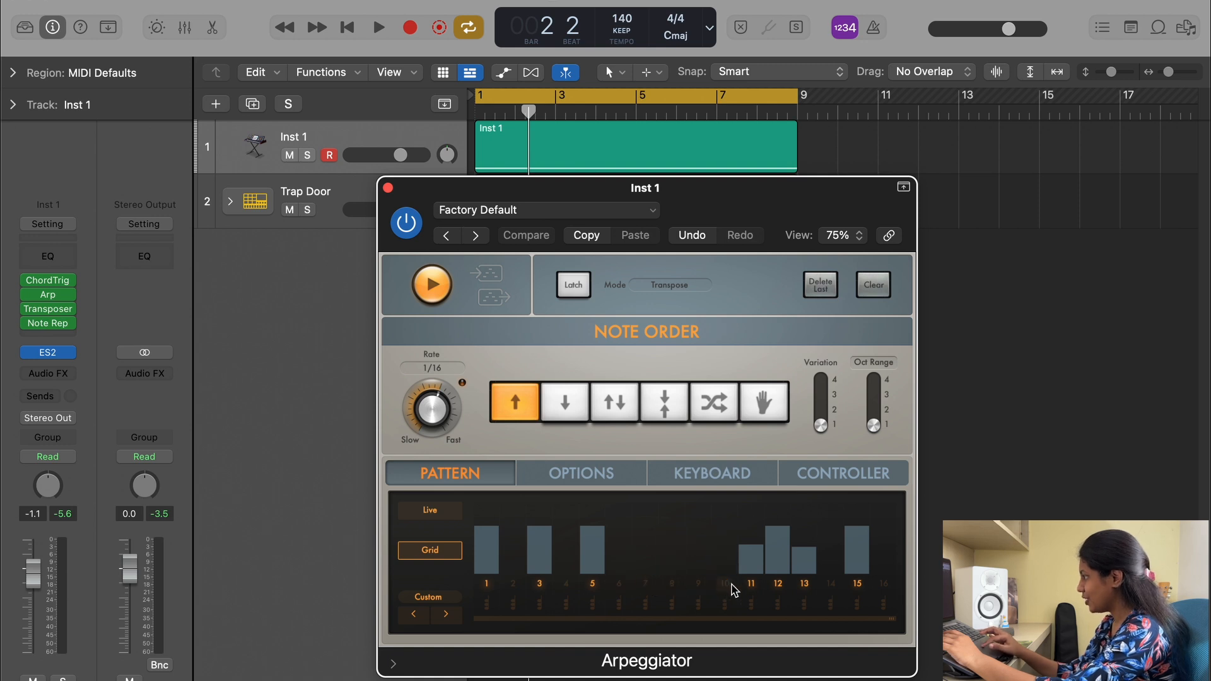
{"action": "left_click", "coordinate": [777, 586]}
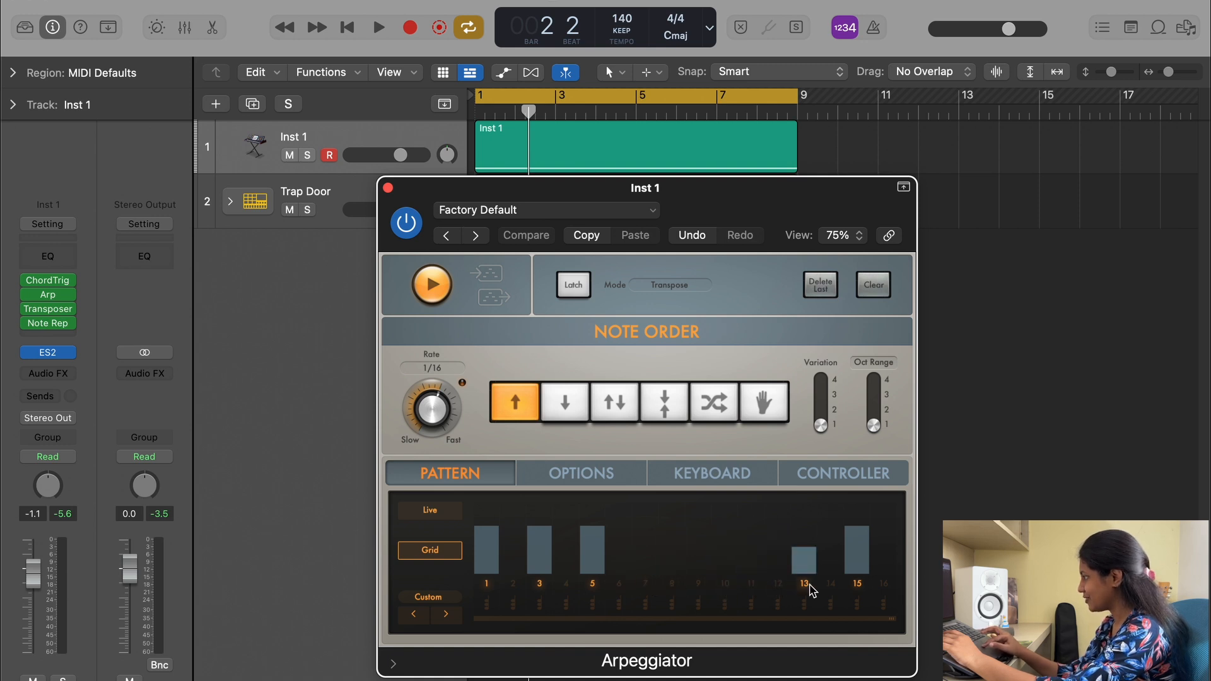
{"action": "left_click", "coordinate": [810, 585]}
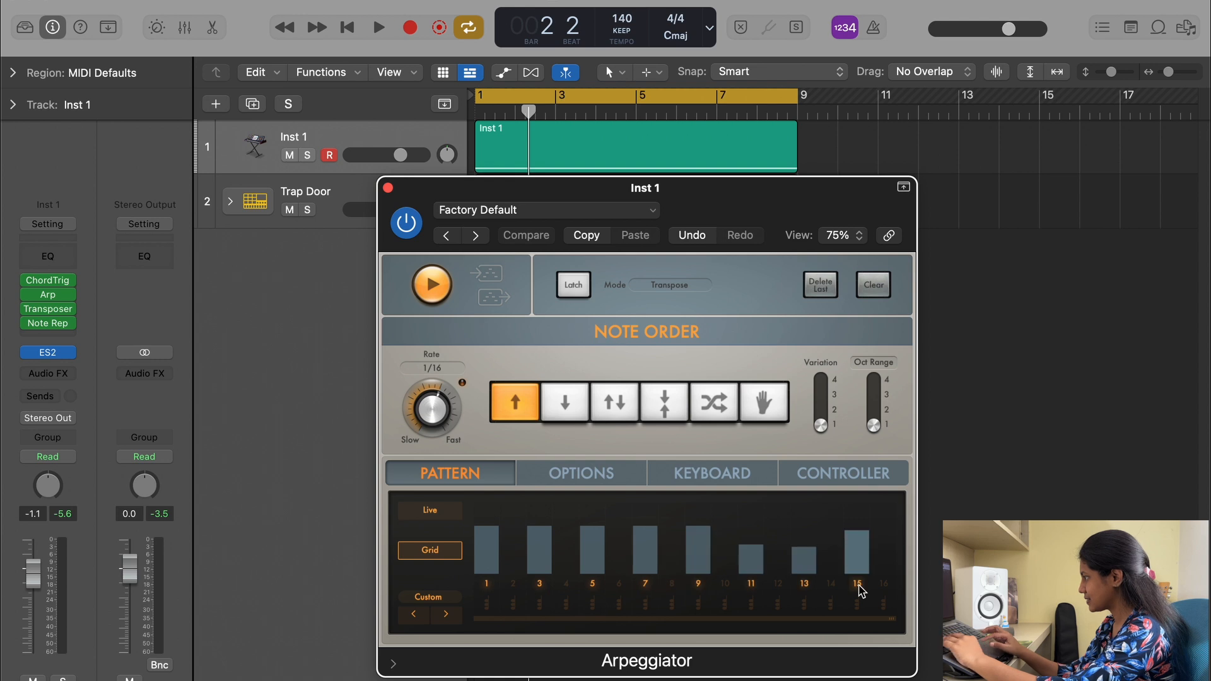
{"action": "key", "text": "space"}
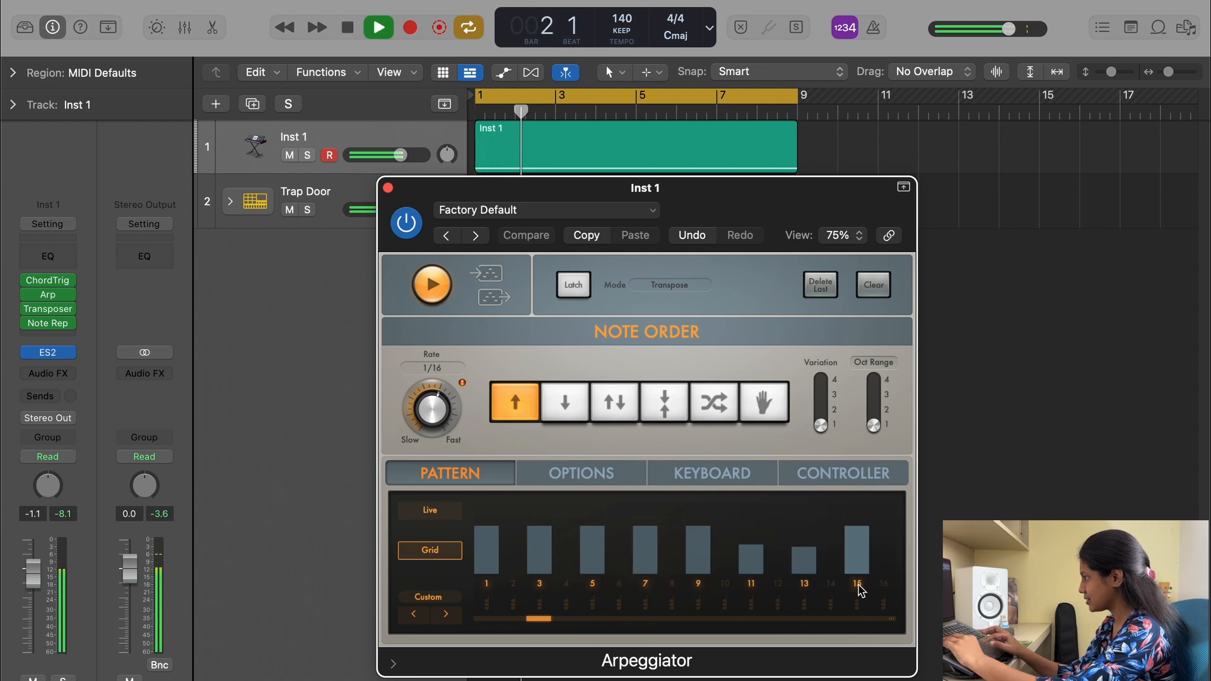
During playback, set the Note Repeater's Repeats to 2, Delay to 1/16 and Velocity Ramp to 33%
{"action": "left_click", "coordinate": [48, 322]}
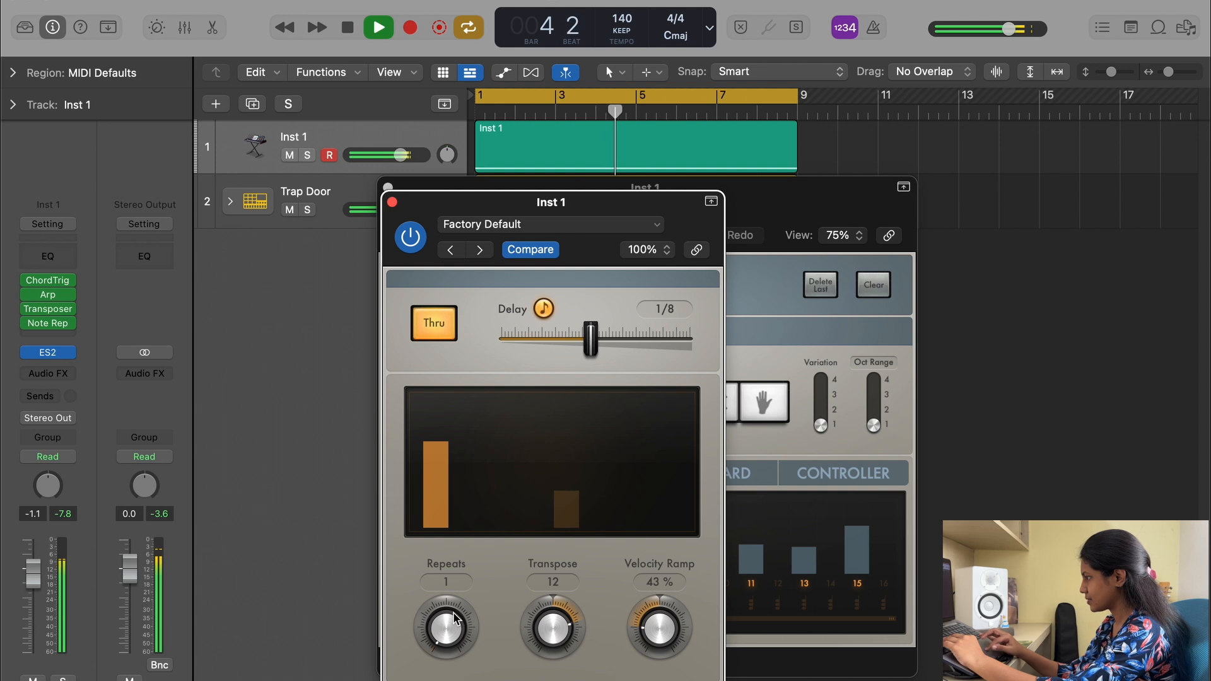
{"action": "scroll", "coordinate": [454, 616], "scroll_direction": "up", "scroll_amount": 3}
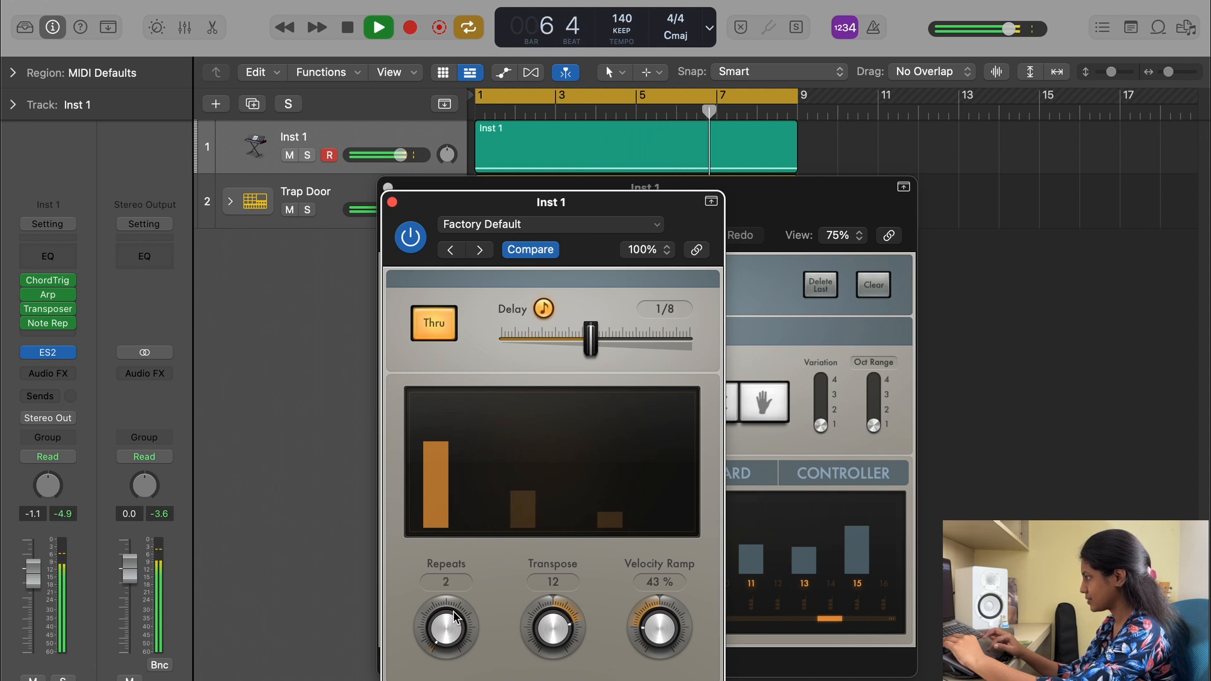
{"action": "left_click_drag", "start_coordinate": [636, 630], "coordinate": [637, 638]}
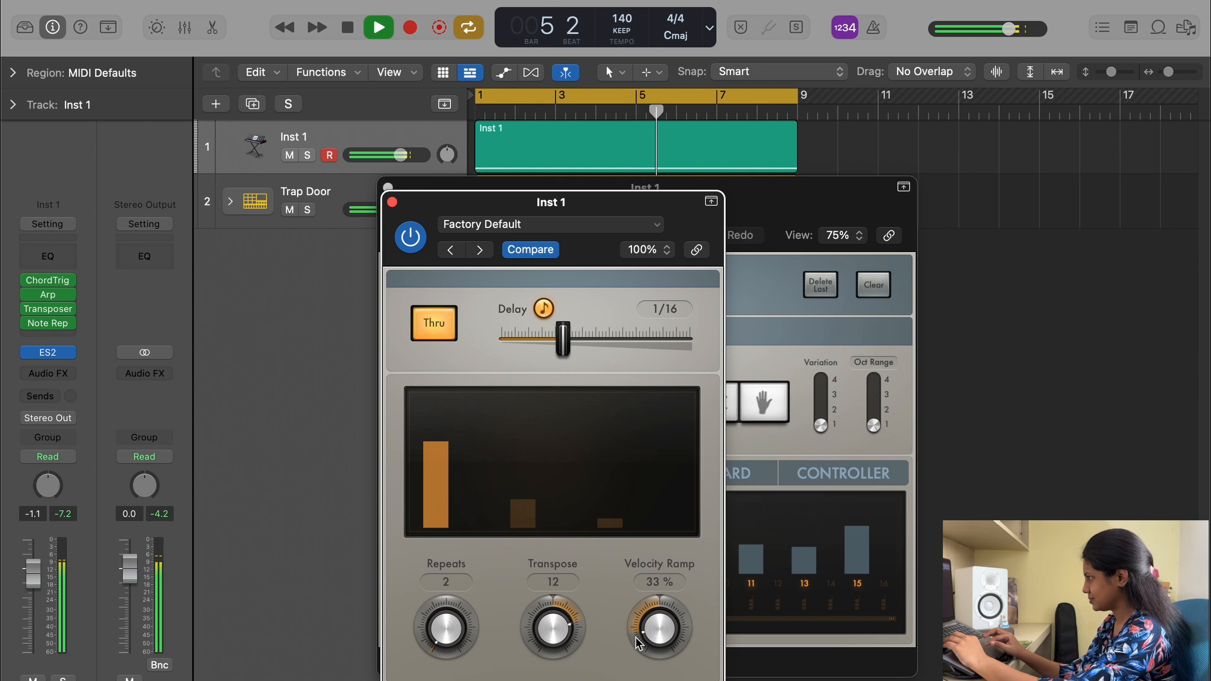
{"action": "key", "text": "space"}
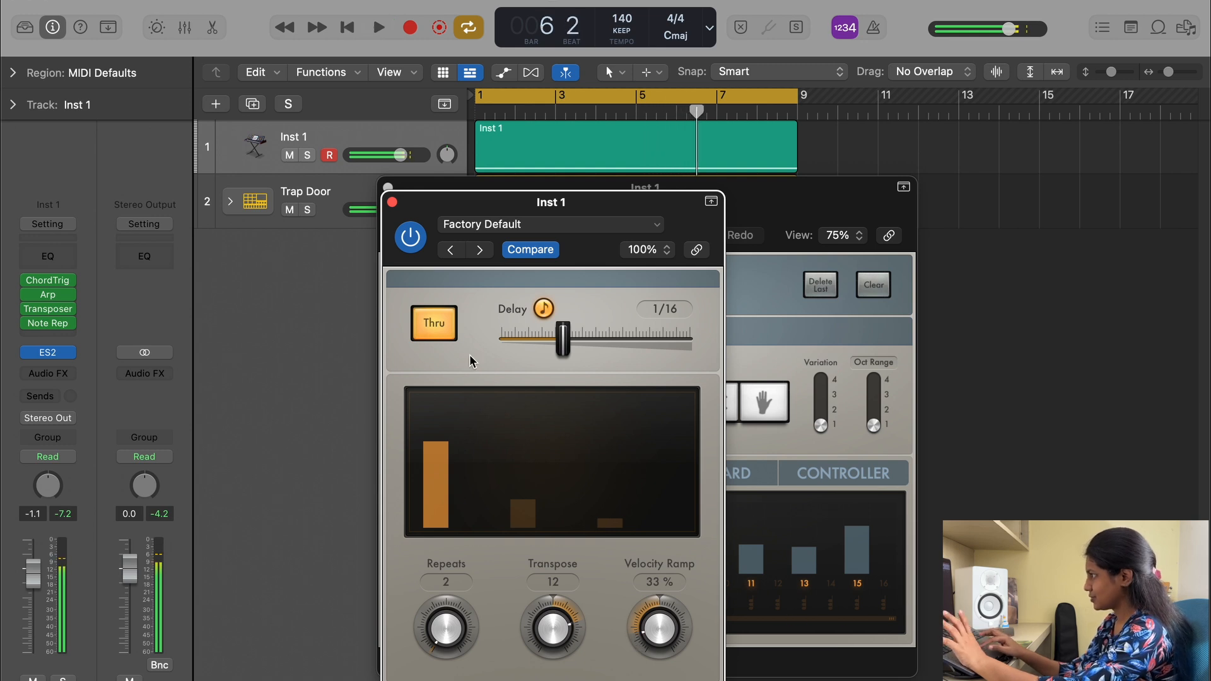
Compare the part with the Note Repeater bypassed and re-enabled during playback
{"action": "left_click", "coordinate": [411, 238]}
{"action": "key", "text": "space"}
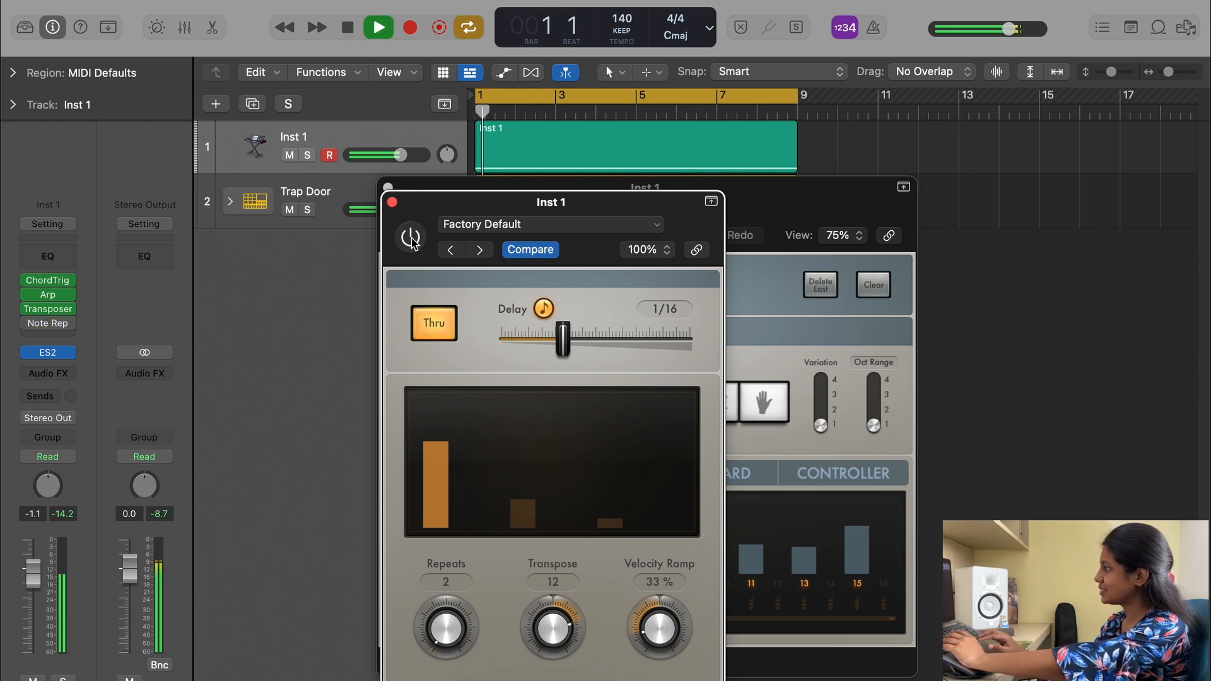
{"action": "left_click", "coordinate": [410, 238]}
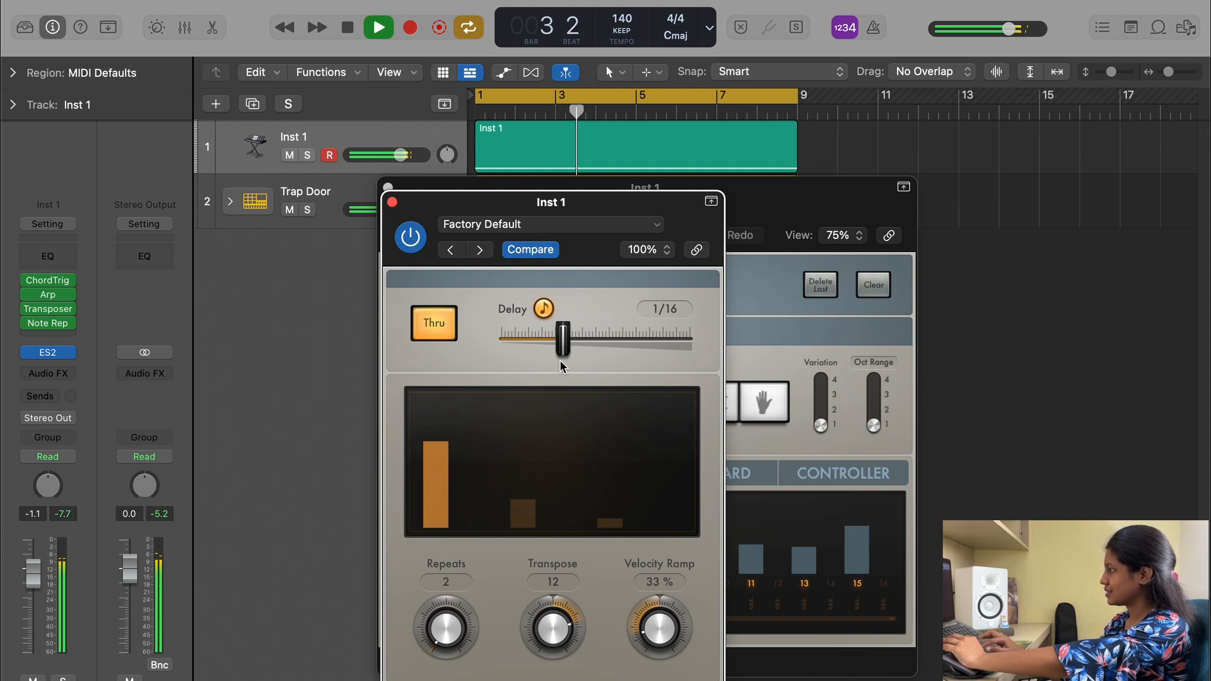
{"action": "key", "text": "space"}
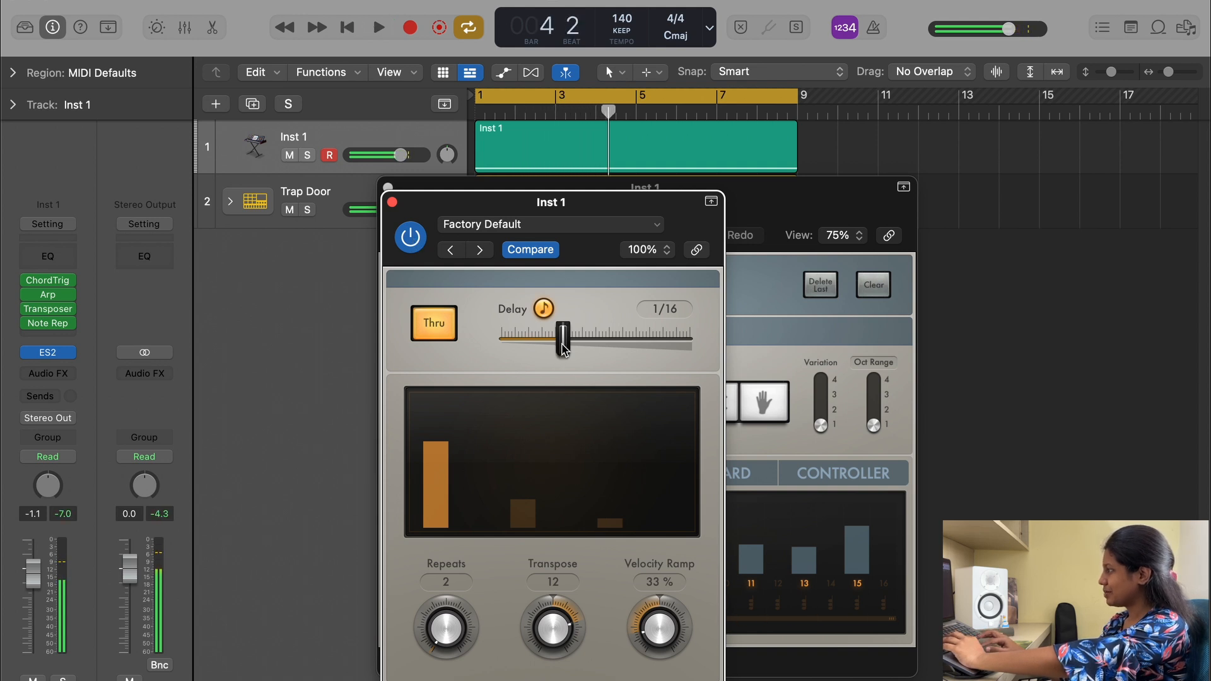
Set the Note Repeater's Delay to 1/8, audition it, and close the Note Repeater and Arpeggiator windows
{"action": "left_click_drag", "start_coordinate": [563, 349], "coordinate": [593, 353]}
{"action": "key", "text": "space"}
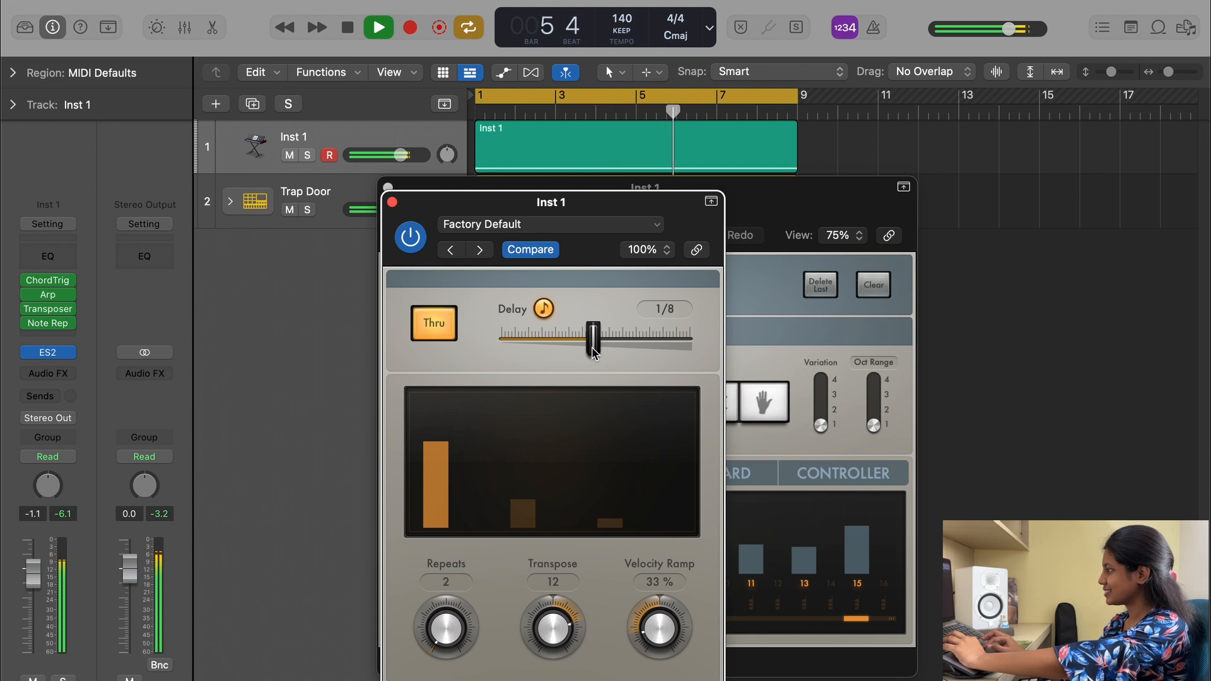
{"action": "key", "text": "space"}
{"action": "left_click", "coordinate": [391, 201]}
{"action": "left_click", "coordinate": [388, 187]}
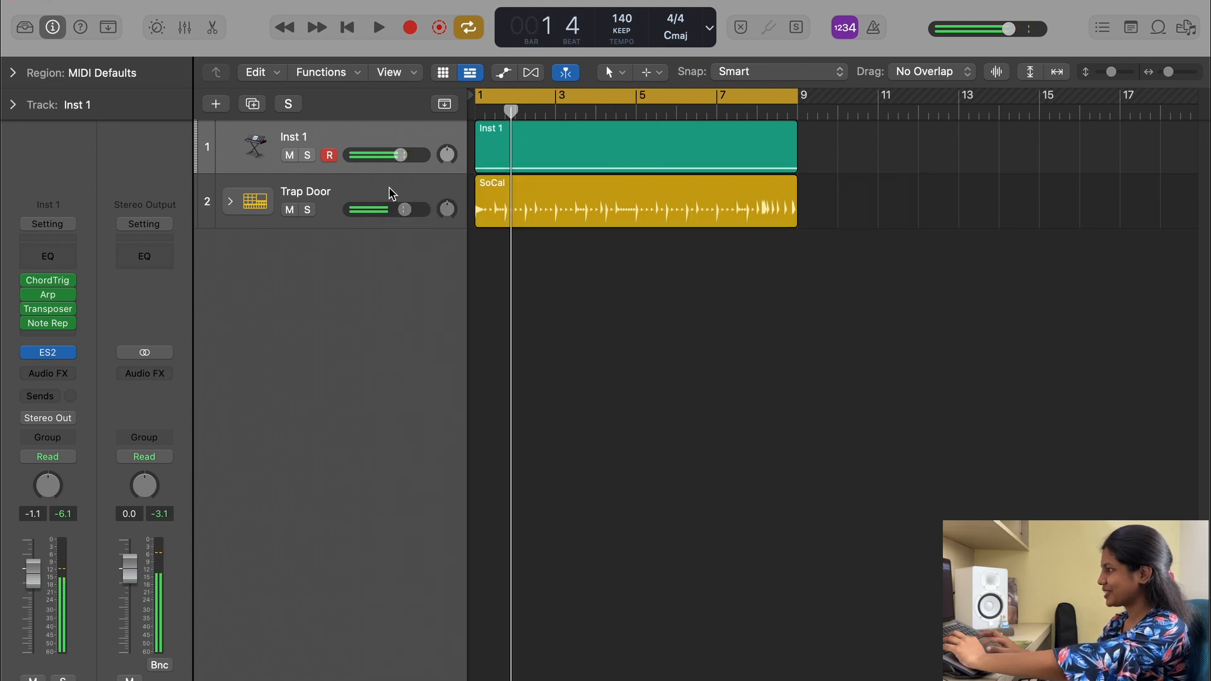
Insert a second Note Repeater at the end of the Inst 1 MIDI effects and set its Repeats to 1
{"action": "left_click", "coordinate": [39, 338]}
{"action": "left_click", "coordinate": [95, 433]}
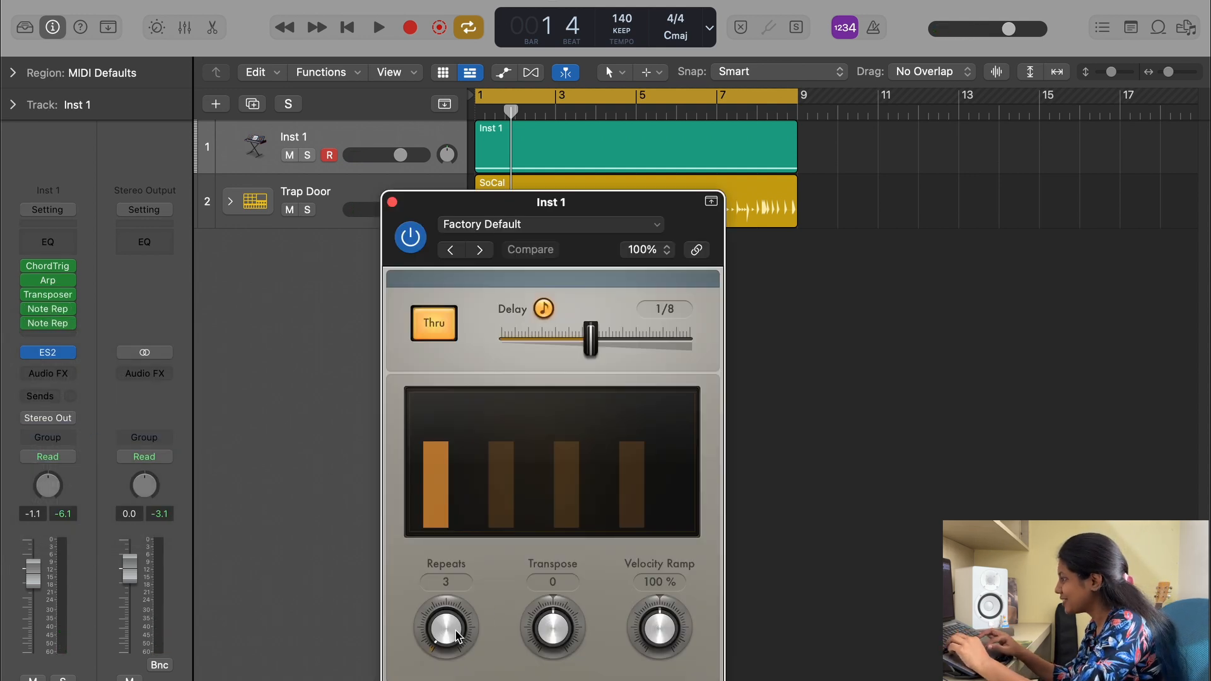
{"action": "left_click_drag", "start_coordinate": [457, 634], "coordinate": [458, 638]}
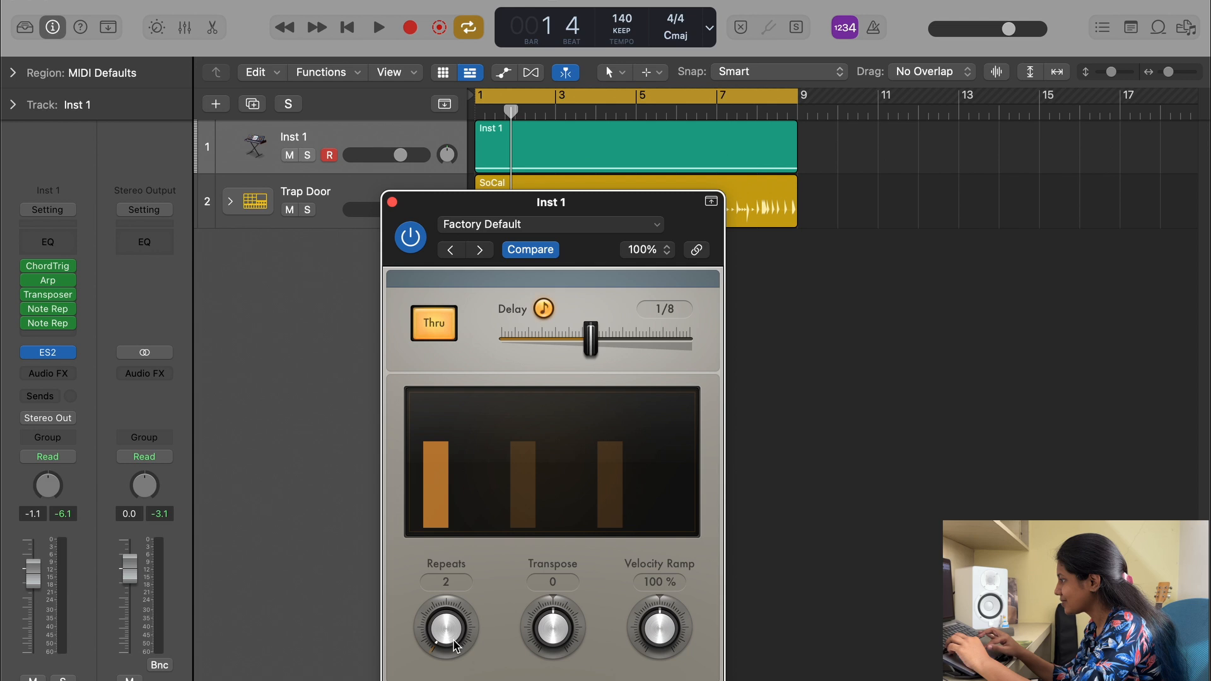
{"action": "left_click_drag", "start_coordinate": [456, 646], "coordinate": [457, 646]}
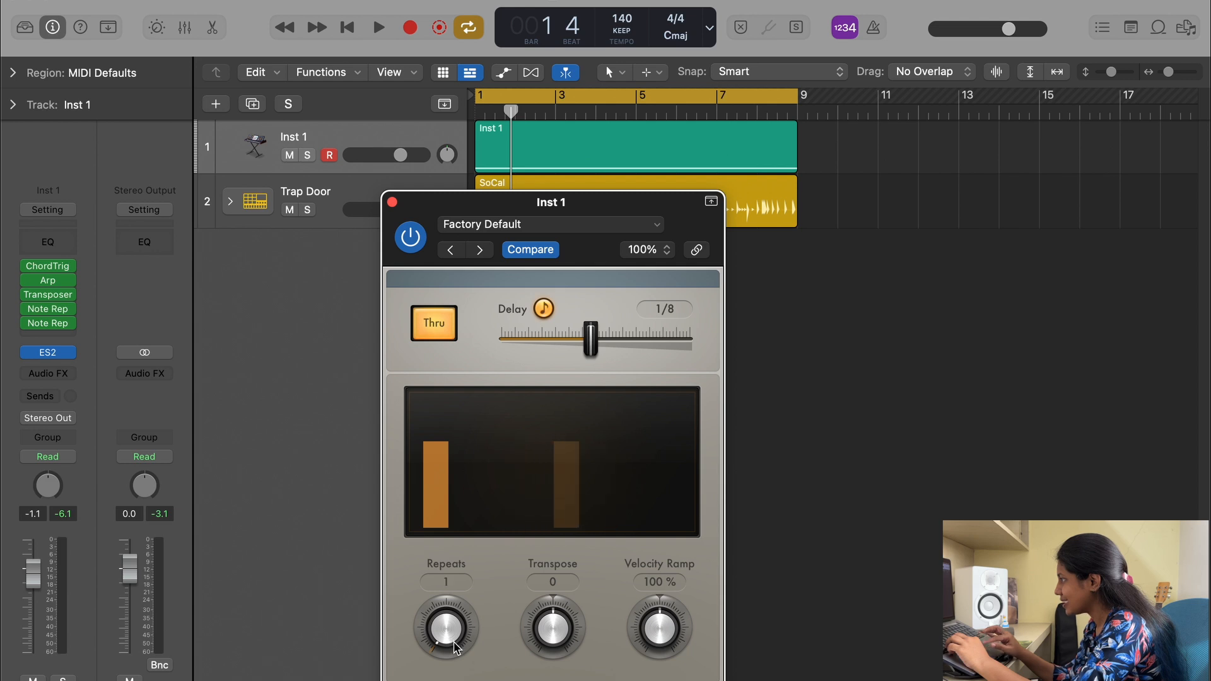
Set the second Note Repeater's Delay to 1/16 and its Transpose to -12
{"action": "double_click", "coordinate": [682, 312]}
{"action": "type", "text": "1/16"}
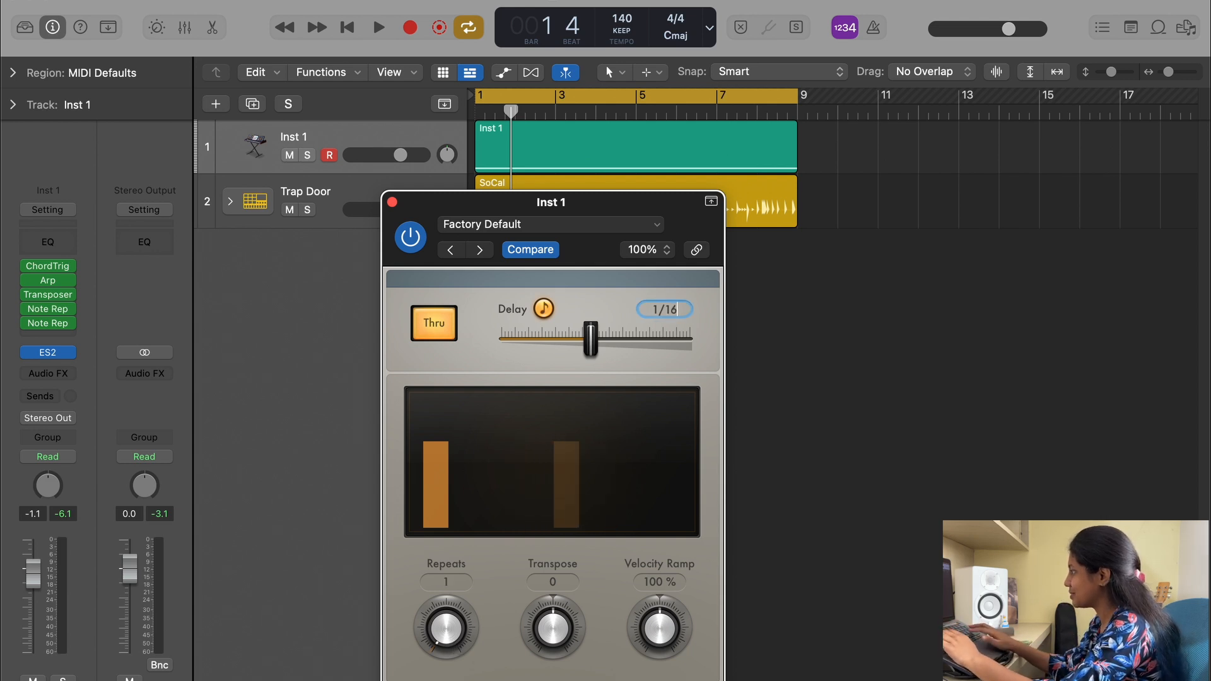
{"action": "left_click", "coordinate": [894, 428]}
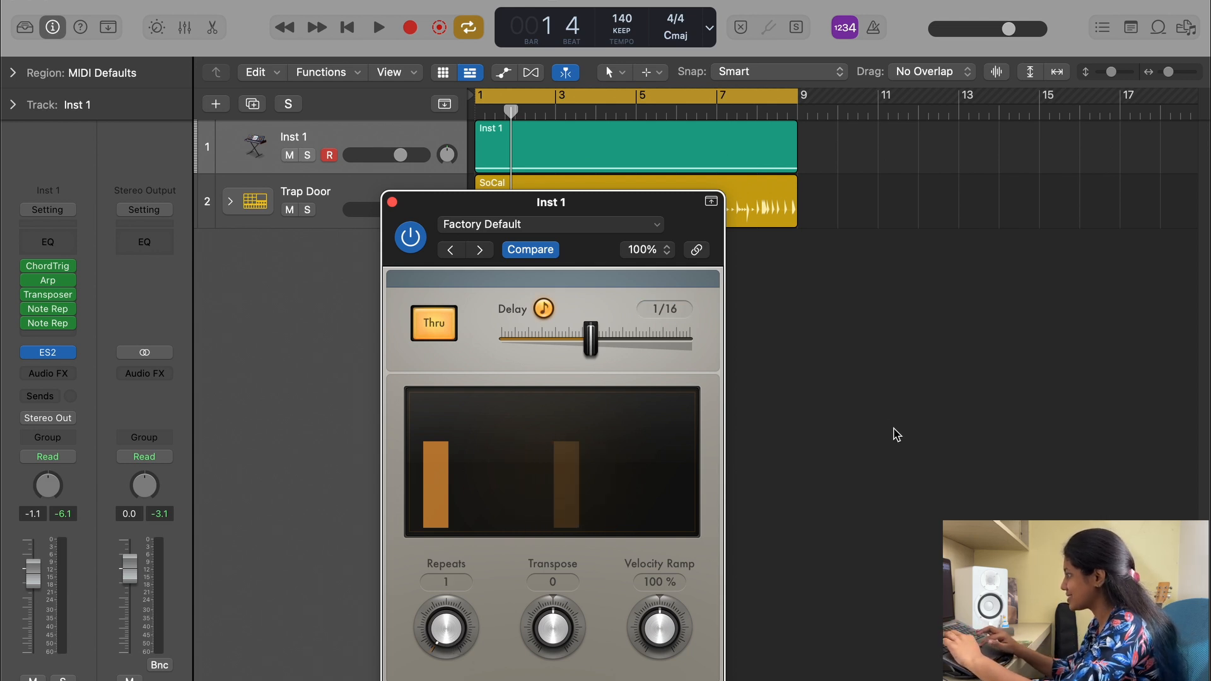
{"action": "left_click", "coordinate": [563, 631]}
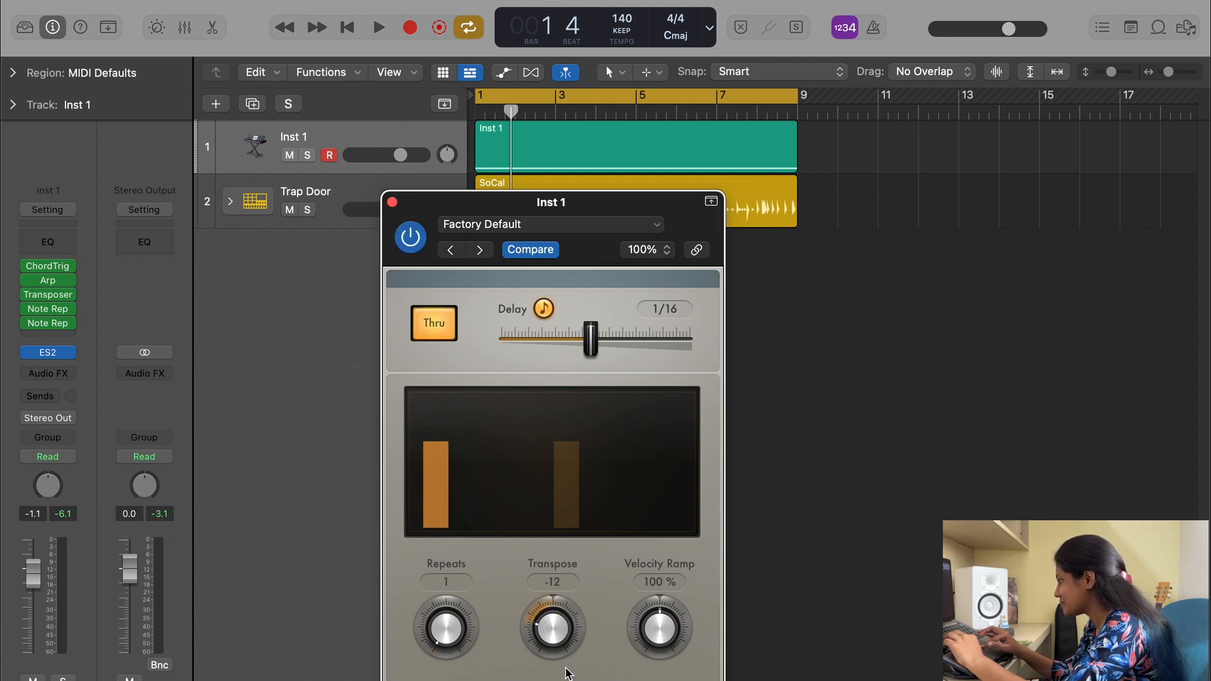
Set the second Note Repeater's Transpose to 12 and Velocity Ramp to 1 %, auditioning the part before and after
{"action": "key", "text": "space"}
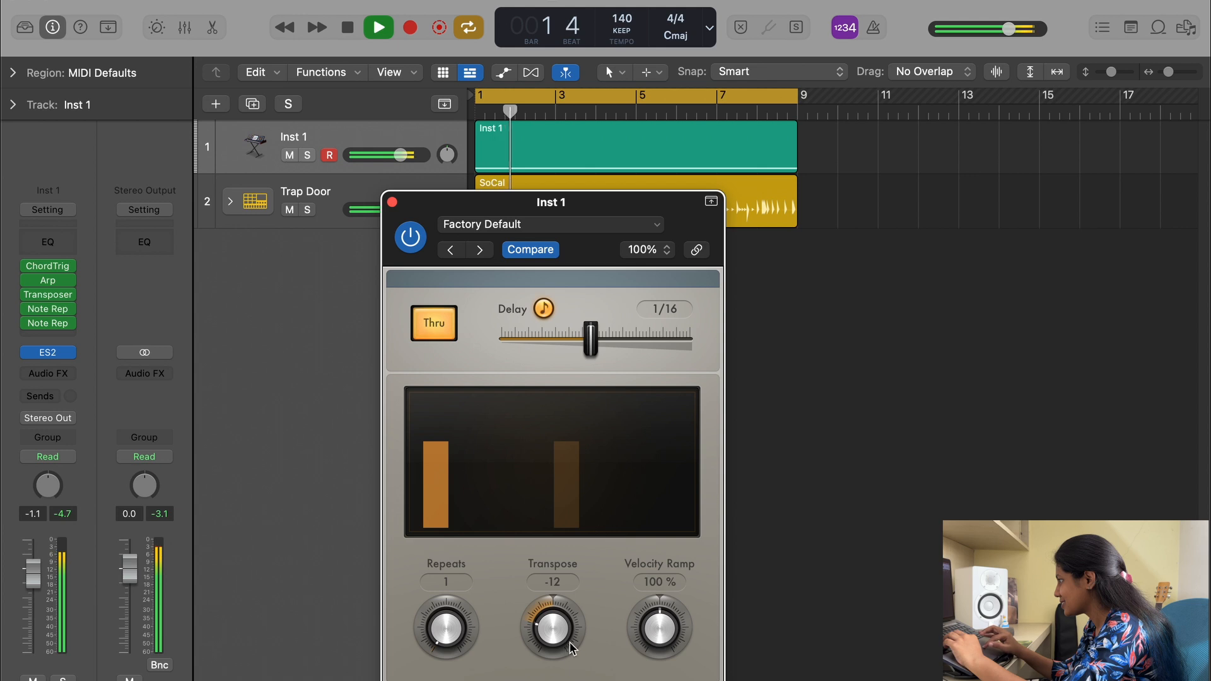
{"action": "key", "text": "space"}
{"action": "double_click", "coordinate": [550, 581]}
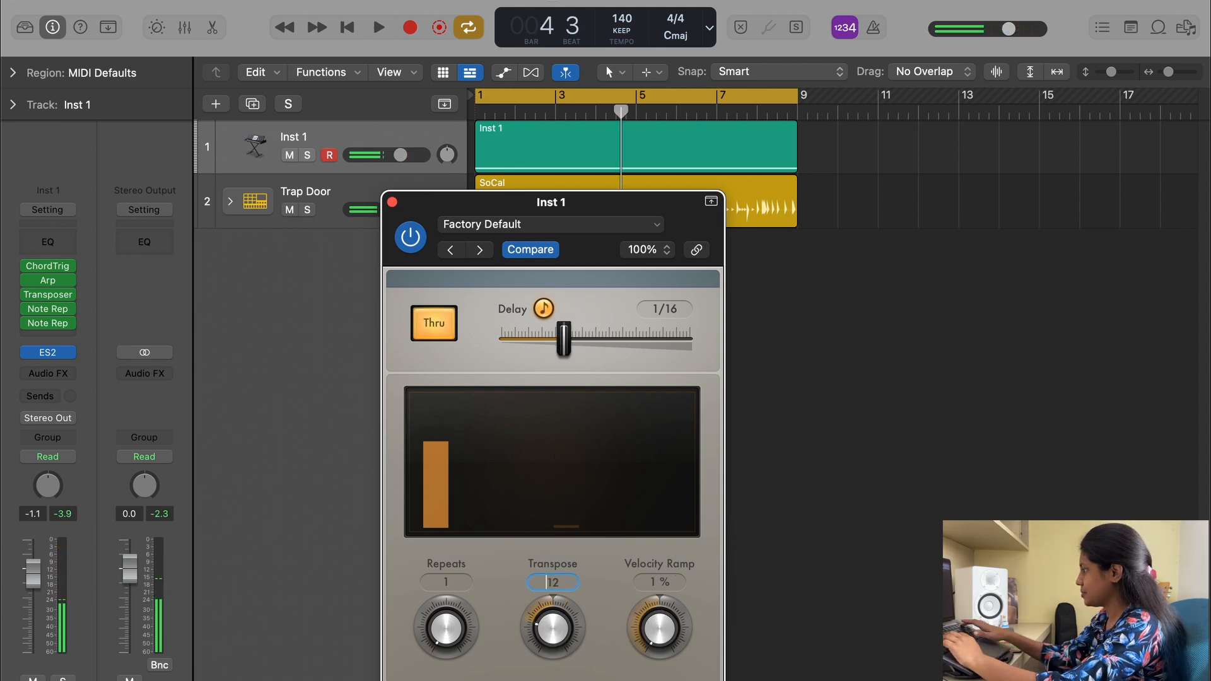
{"action": "type", "text": "12"}
{"action": "key", "text": "Return"}
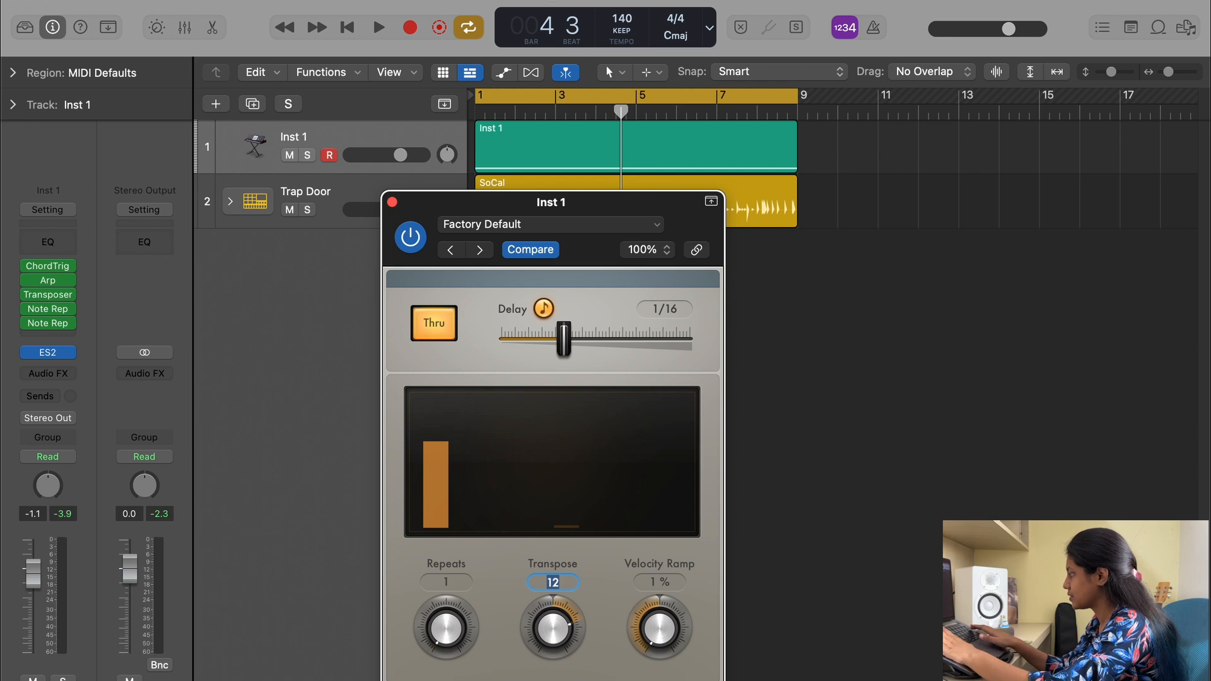
{"action": "key", "text": "space"}
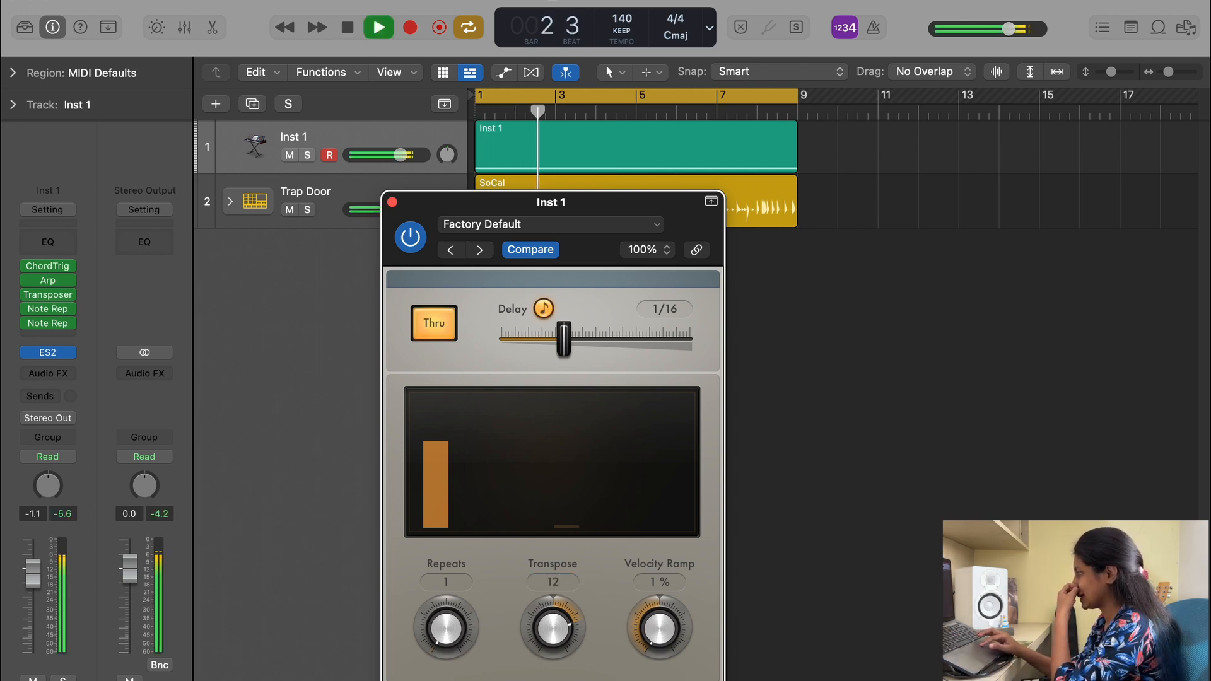
Bypass and remove the first Note Repeater from Inst 1, and audition the part with the remaining Note Repeater open
{"action": "left_click", "coordinate": [29, 311]}
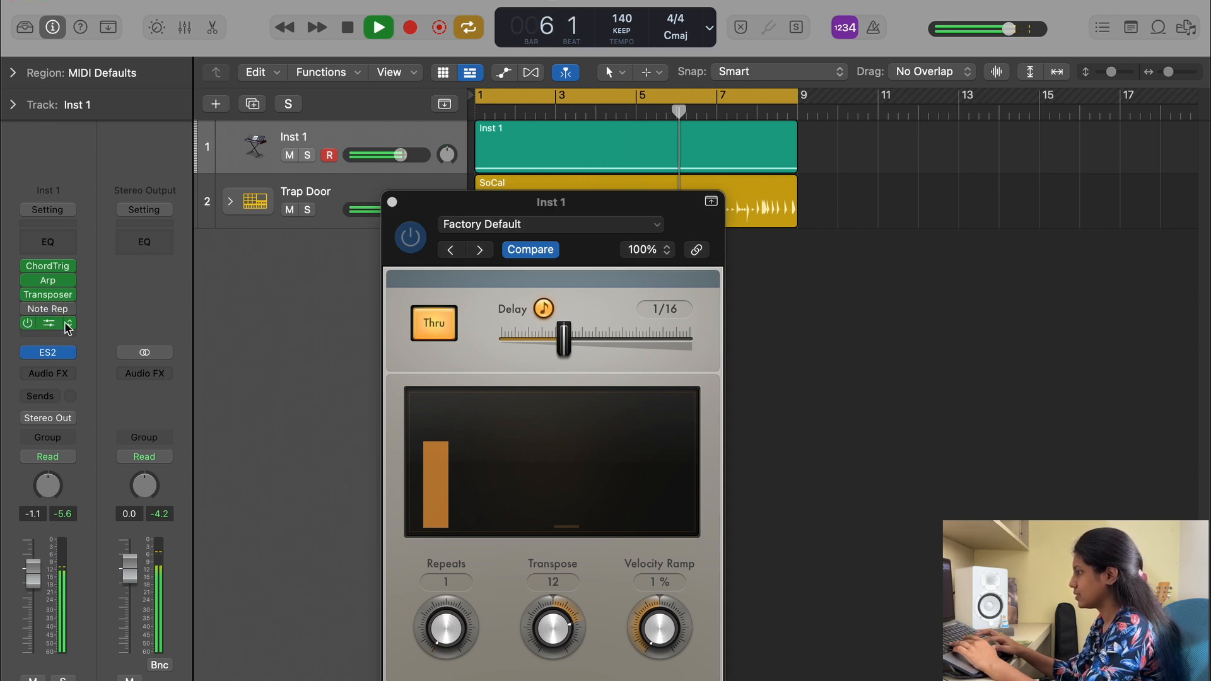
{"action": "left_click", "coordinate": [68, 309]}
{"action": "left_click", "coordinate": [95, 219]}
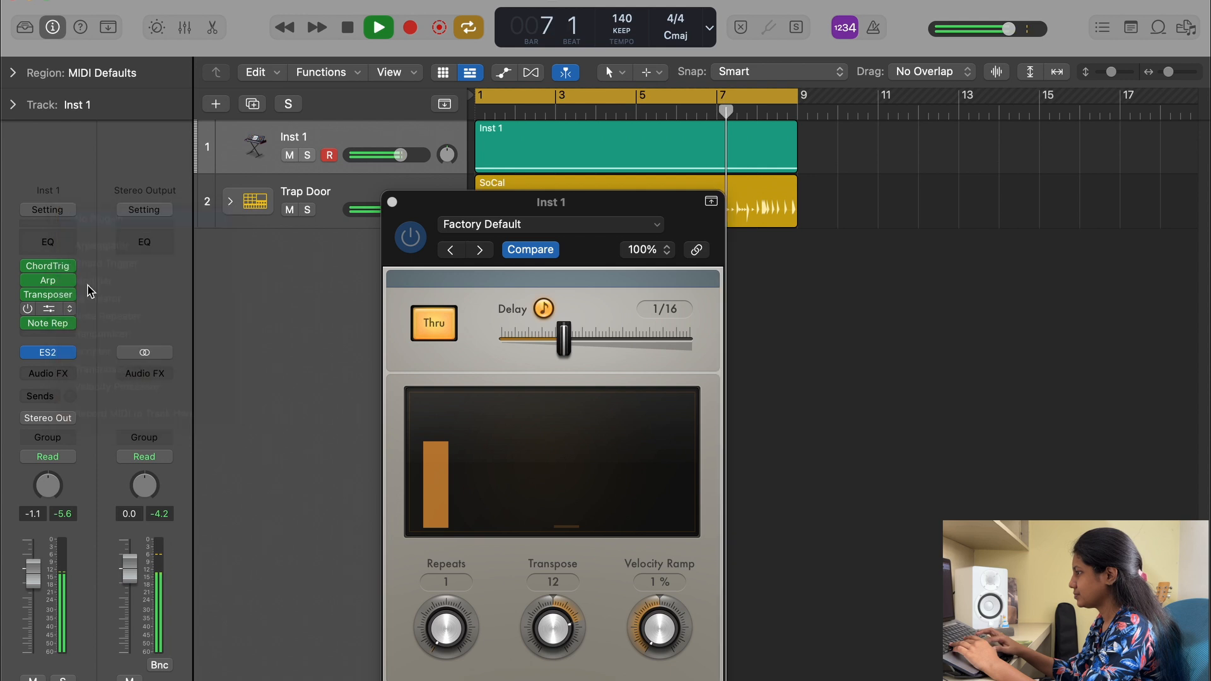
{"action": "left_click_drag", "start_coordinate": [50, 324], "coordinate": [49, 309]}
{"action": "left_click", "coordinate": [49, 323]}
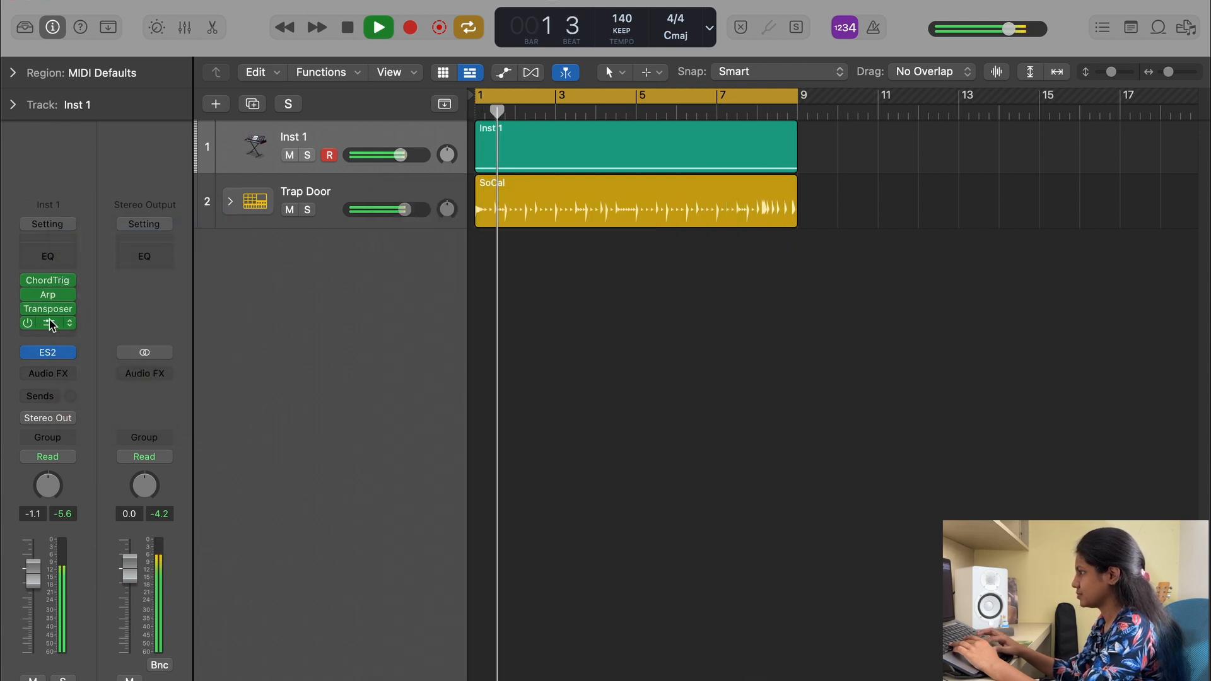
{"action": "left_click", "coordinate": [50, 323]}
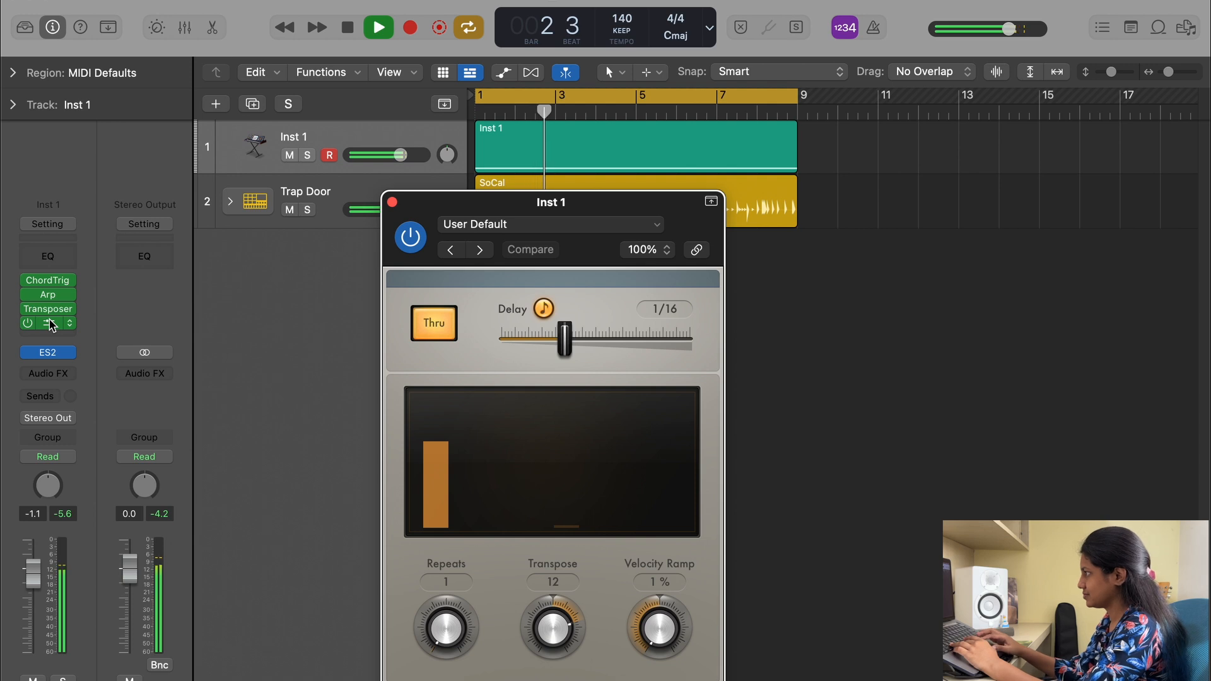
{"action": "key", "text": "space"}
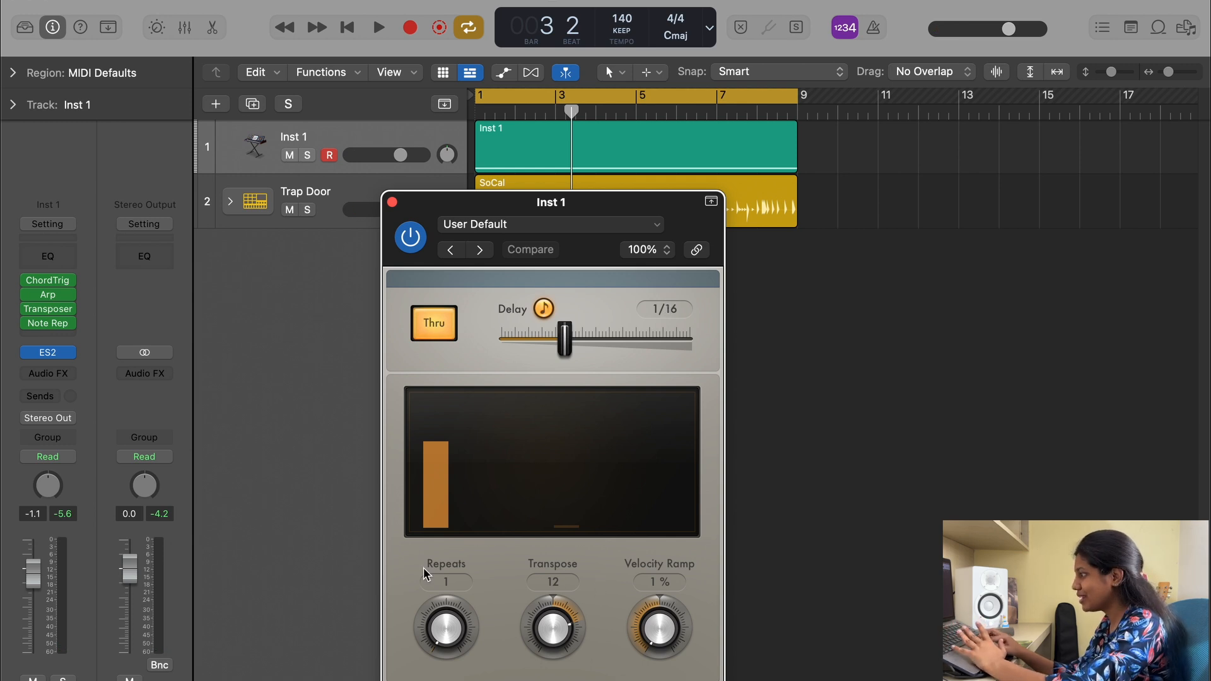
Try the remaining Note Repeater with Repeats set to 2 during playback
{"action": "key", "text": "space"}
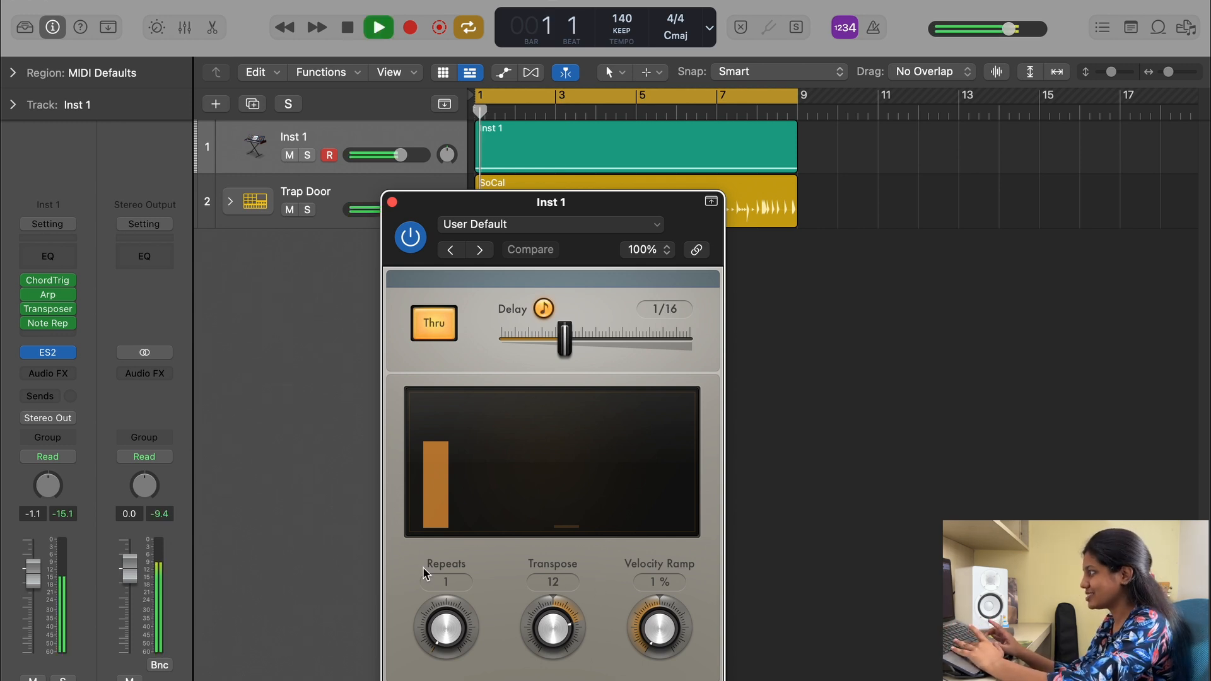
{"action": "left_click_drag", "start_coordinate": [443, 629], "coordinate": [443, 627]}
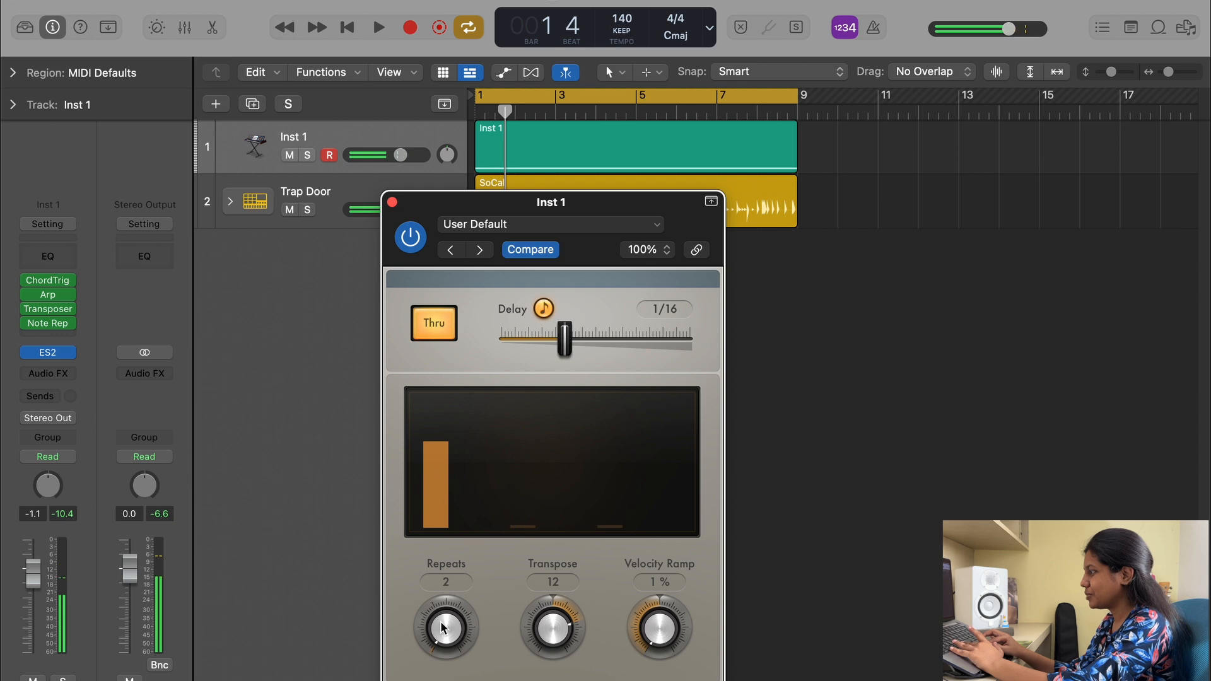
{"action": "key", "text": "space"}
{"action": "key", "text": "space"}
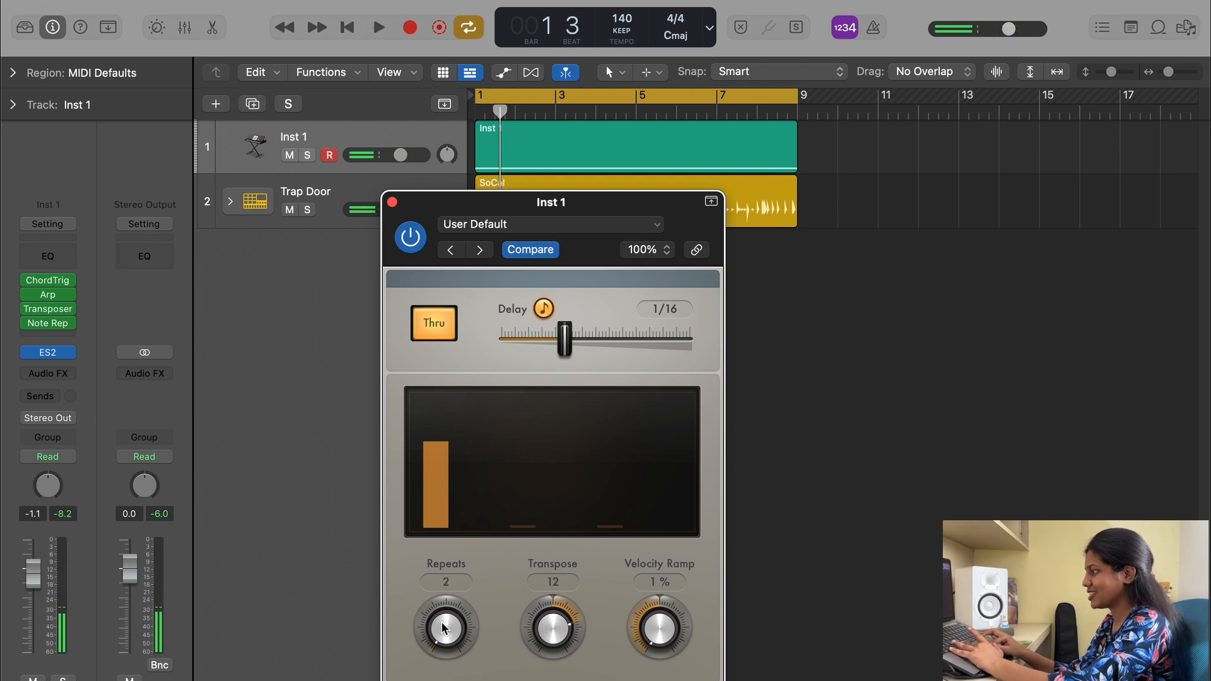
Set the Inst 1 track volume to 0.0 dB during playback and close the Note Repeater window
{"action": "key", "text": "space"}
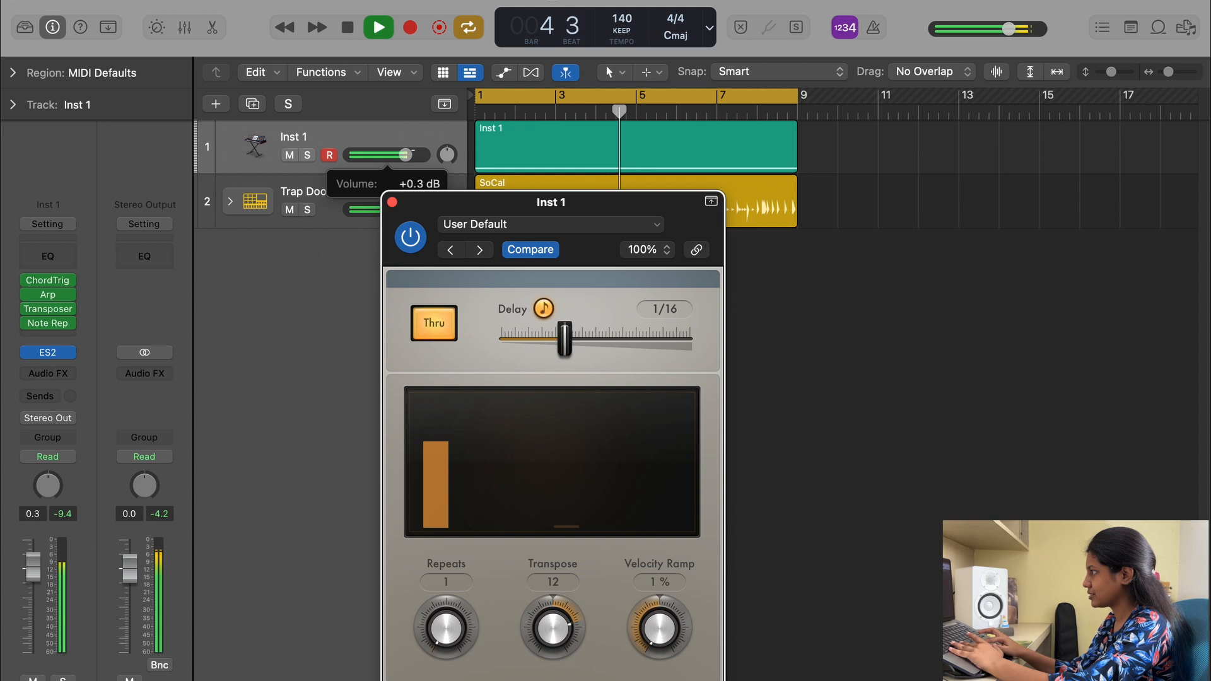
{"action": "left_click", "coordinate": [403, 156]}
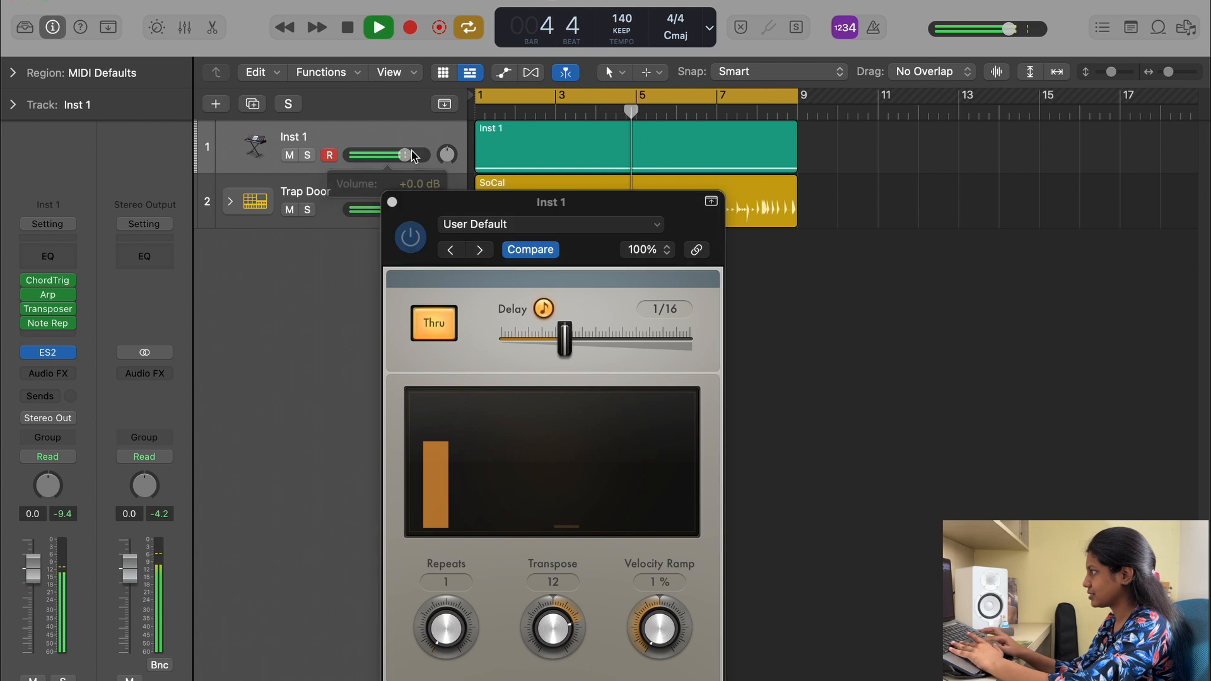
{"action": "left_click", "coordinate": [392, 202]}
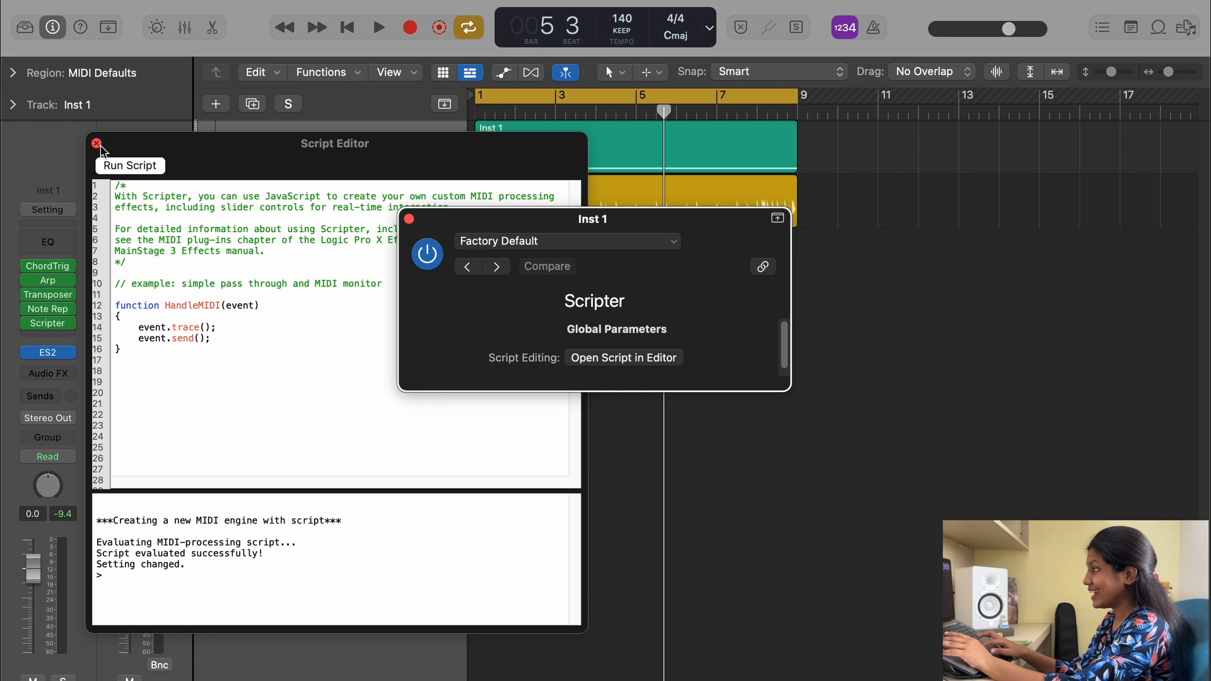
Add Scripter after the Note Repeater on Inst 1, close its script editor, and load the MIDI to Plugin Parameters preset
{"action": "left_click", "coordinate": [96, 144]}
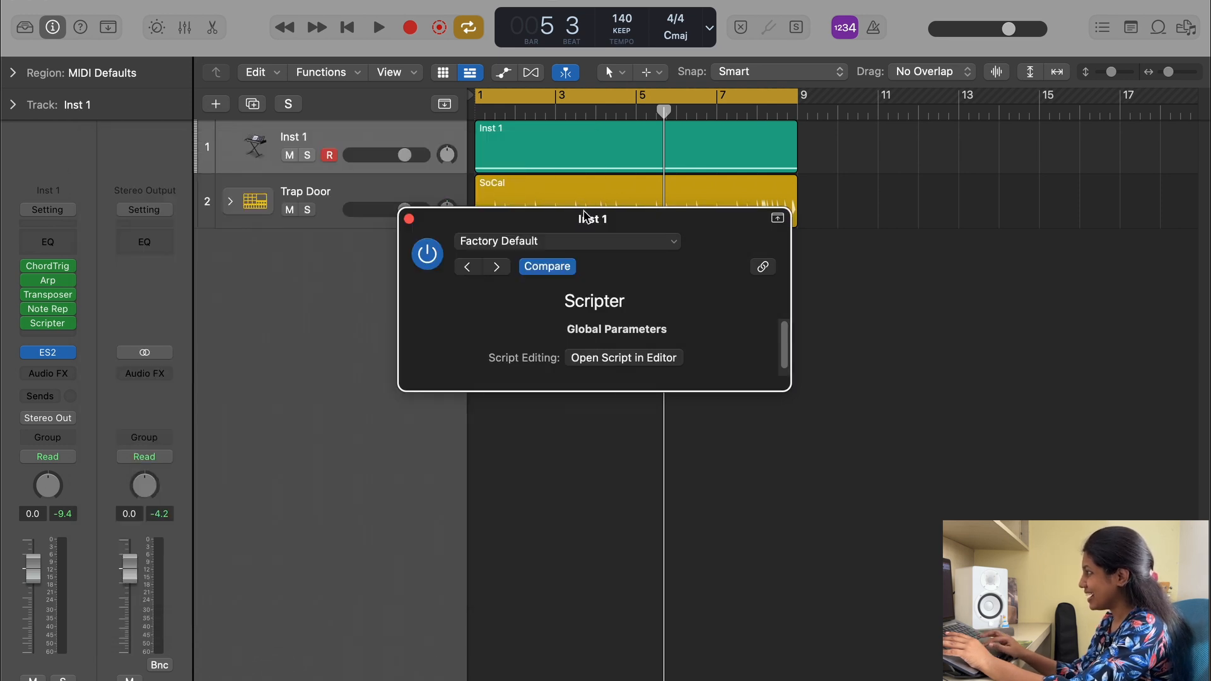
{"action": "left_click_drag", "start_coordinate": [585, 216], "coordinate": [421, 208]}
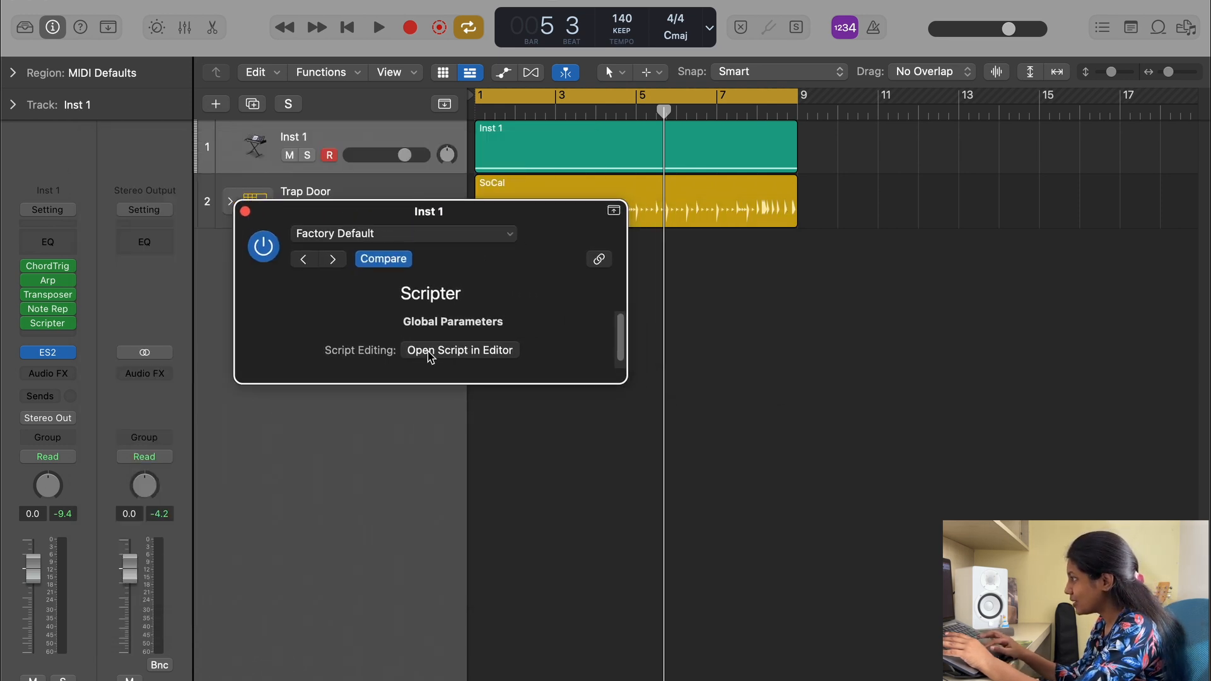
{"action": "left_click", "coordinate": [440, 234]}
{"action": "scroll", "coordinate": [440, 631], "scroll_direction": "down", "scroll_amount": 5}
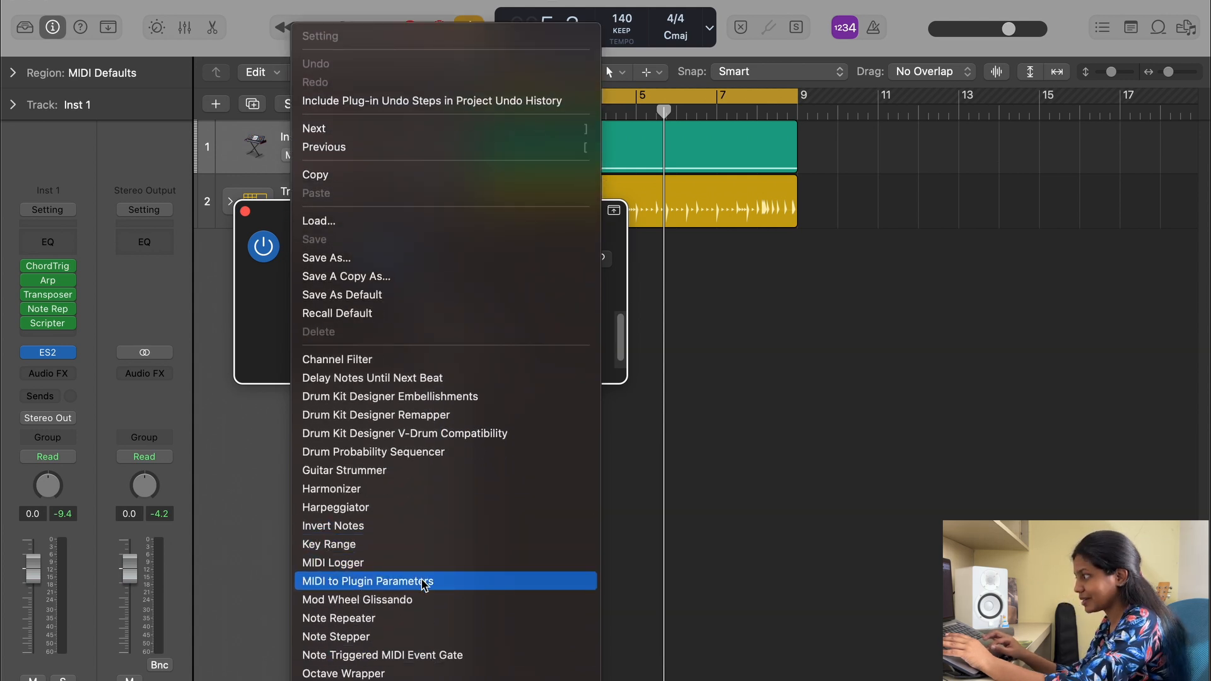
{"action": "left_click", "coordinate": [424, 580]}
{"action": "left_click_drag", "start_coordinate": [518, 219], "coordinate": [497, 64]}
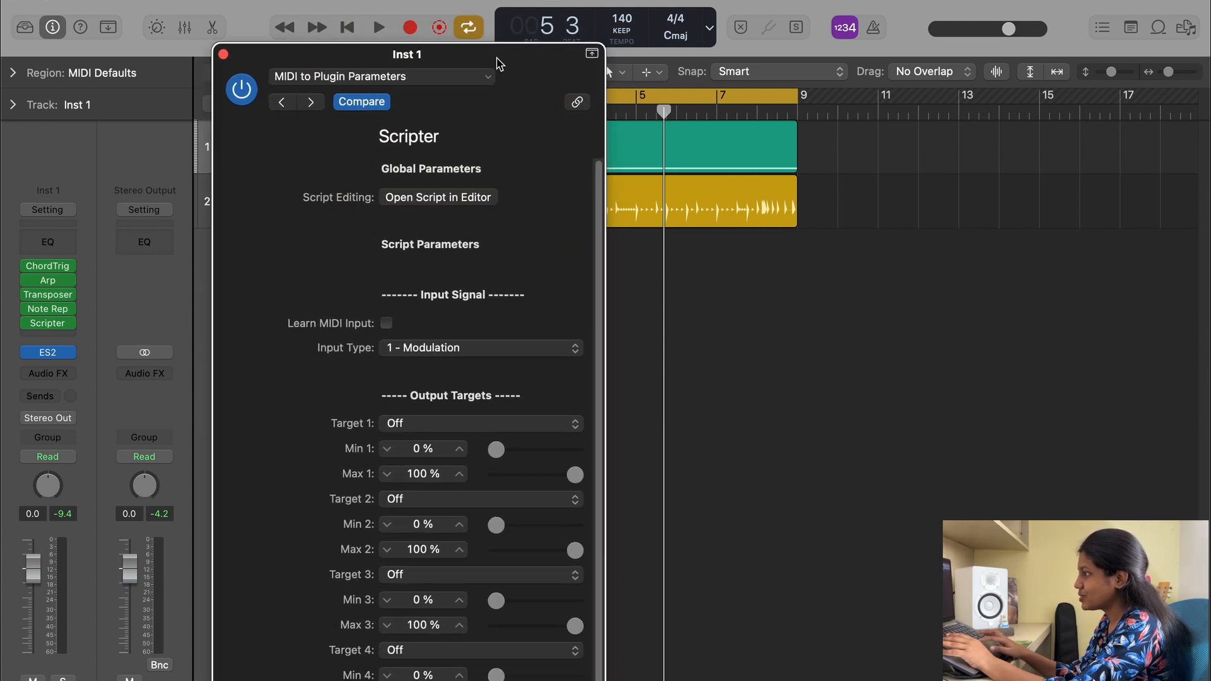
Open the ES2 and assign Scripter's Target 1 to ES2 | MMF Resonance by learning the plug-in parameter
{"action": "left_click", "coordinate": [49, 352]}
{"action": "left_click", "coordinate": [354, 187]}
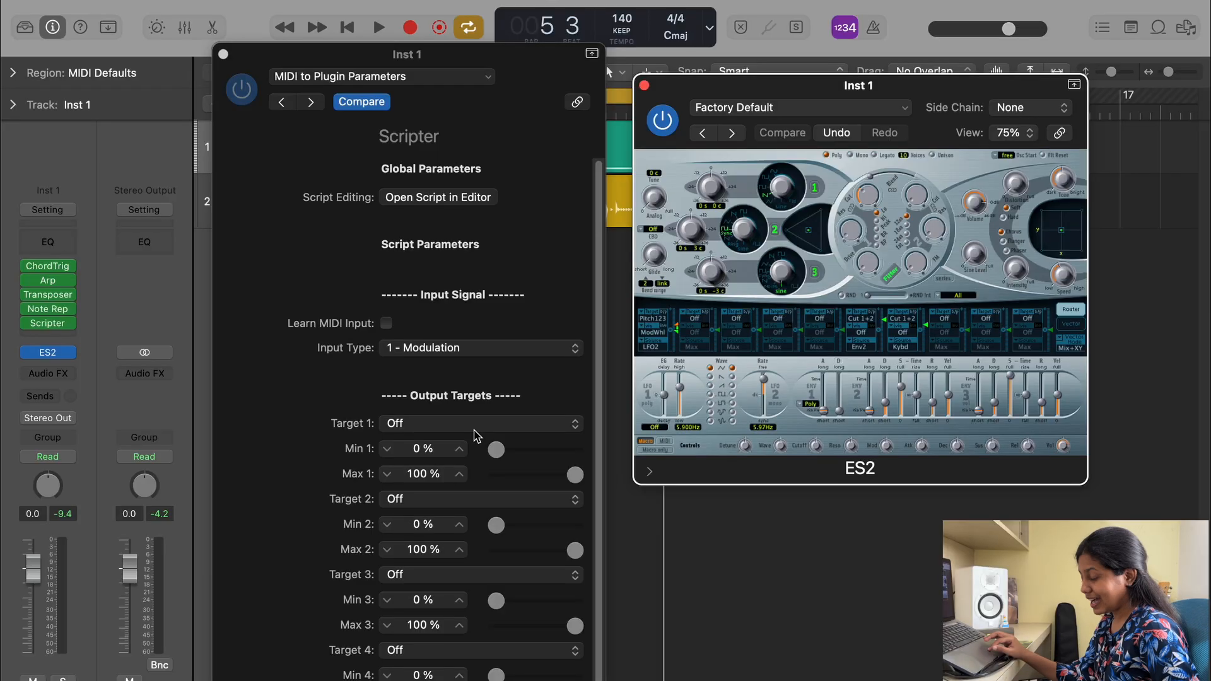
{"action": "left_click", "coordinate": [459, 426]}
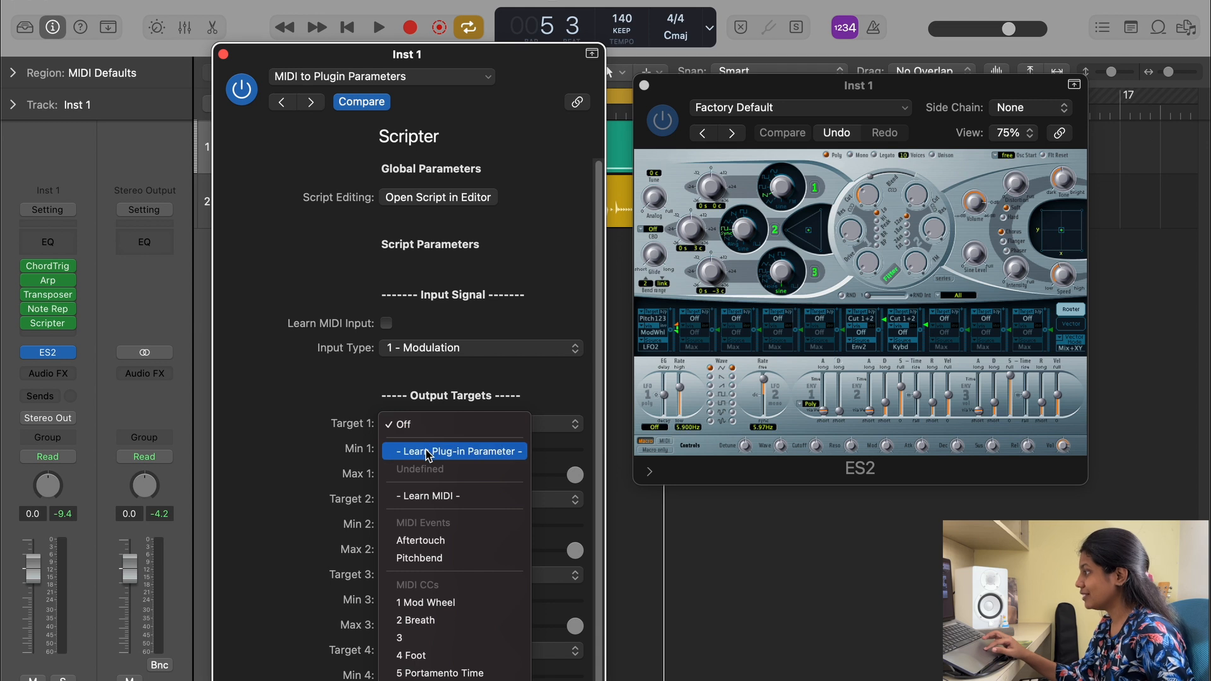
{"action": "left_click", "coordinate": [468, 451]}
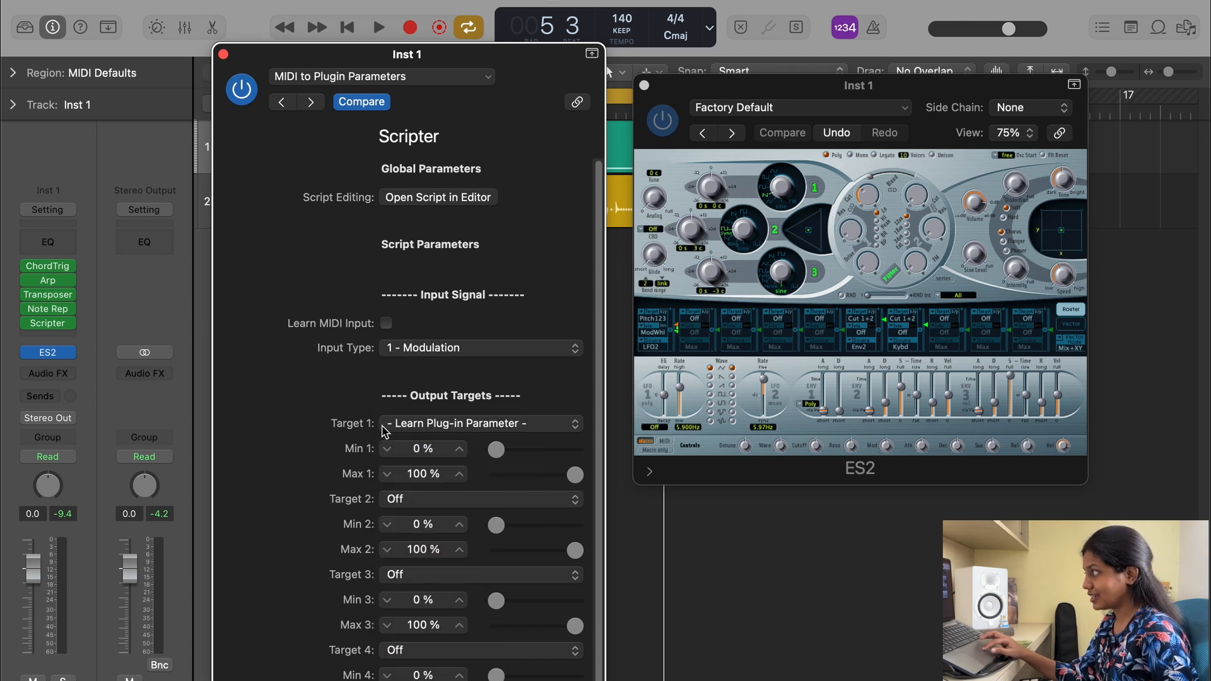
{"action": "left_click", "coordinate": [854, 232]}
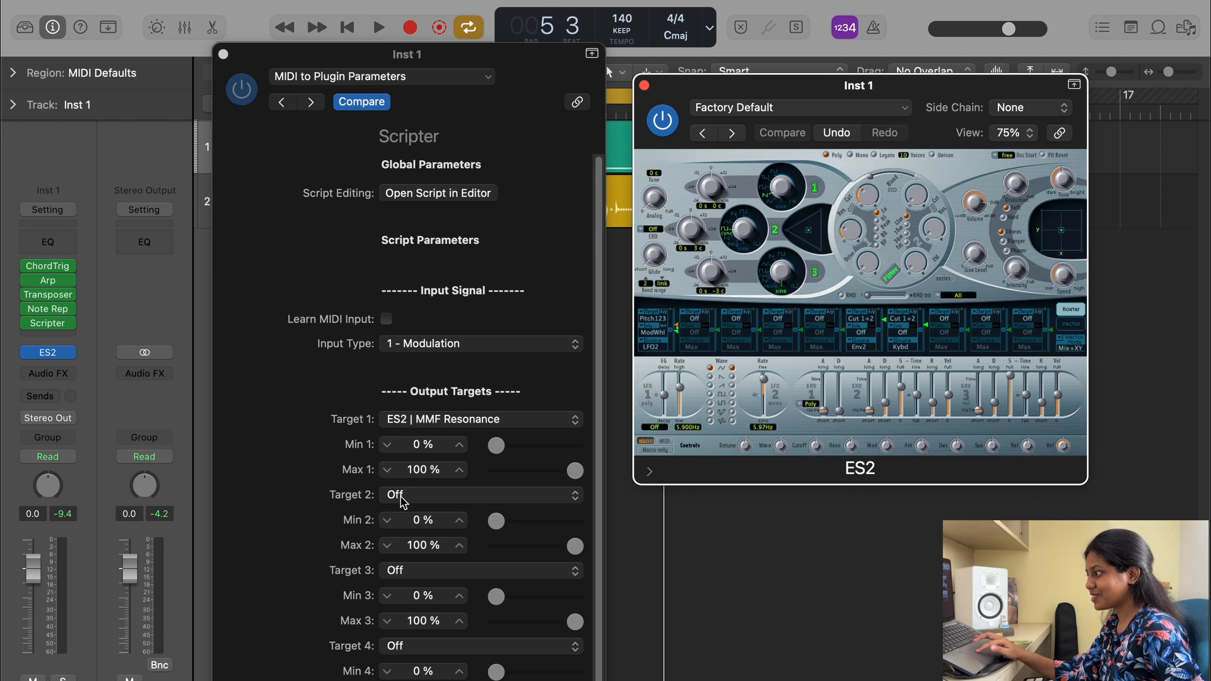
Try learning ES2 | MMF Cutoff as Scripter's Target 2, audition it, and switch Target 2 back to Off
{"action": "left_click", "coordinate": [403, 496]}
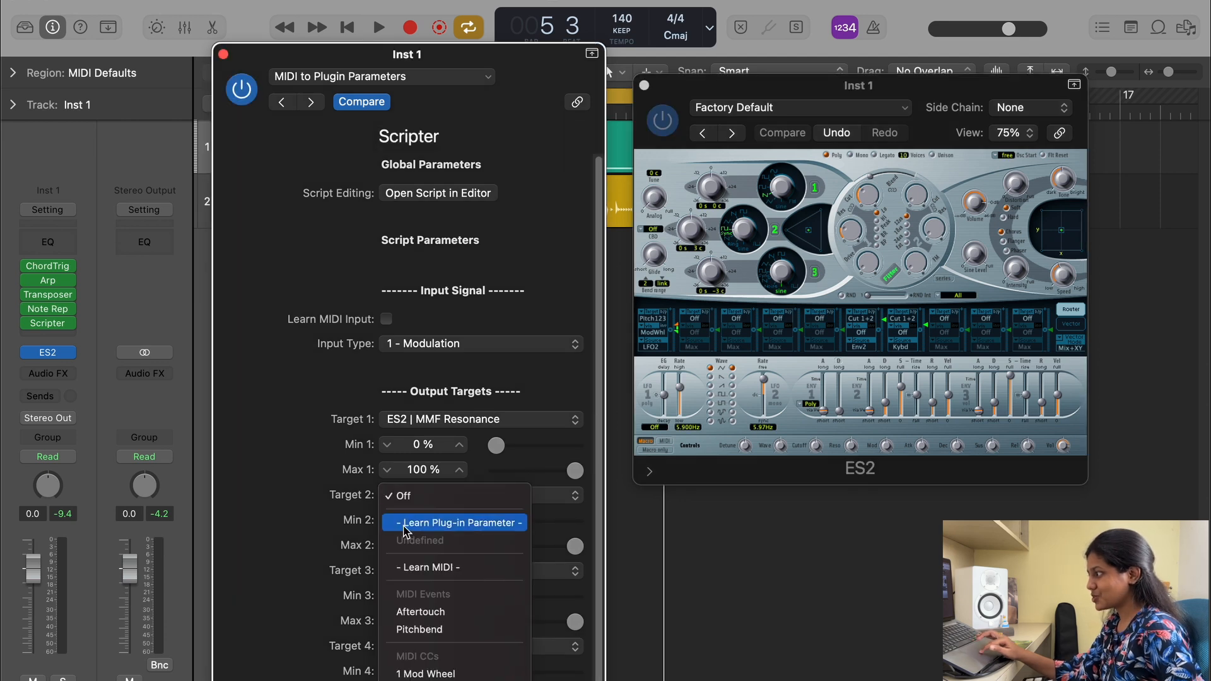
{"action": "left_click", "coordinate": [404, 523]}
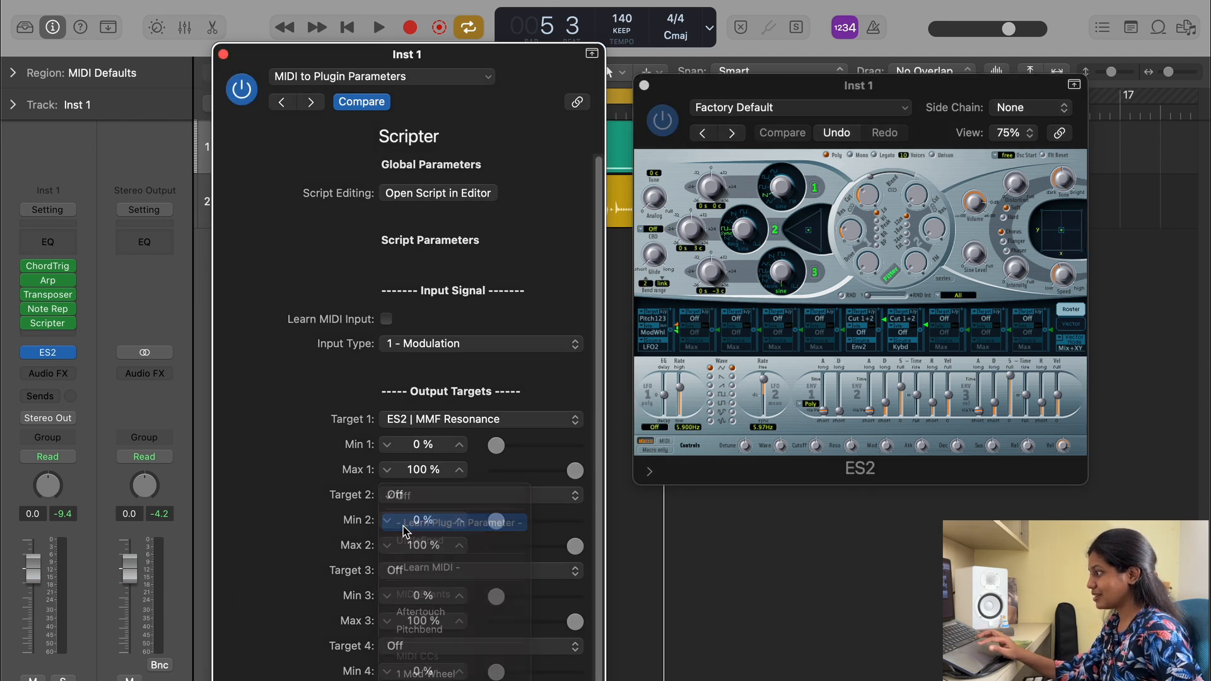
{"action": "left_click", "coordinate": [872, 200]}
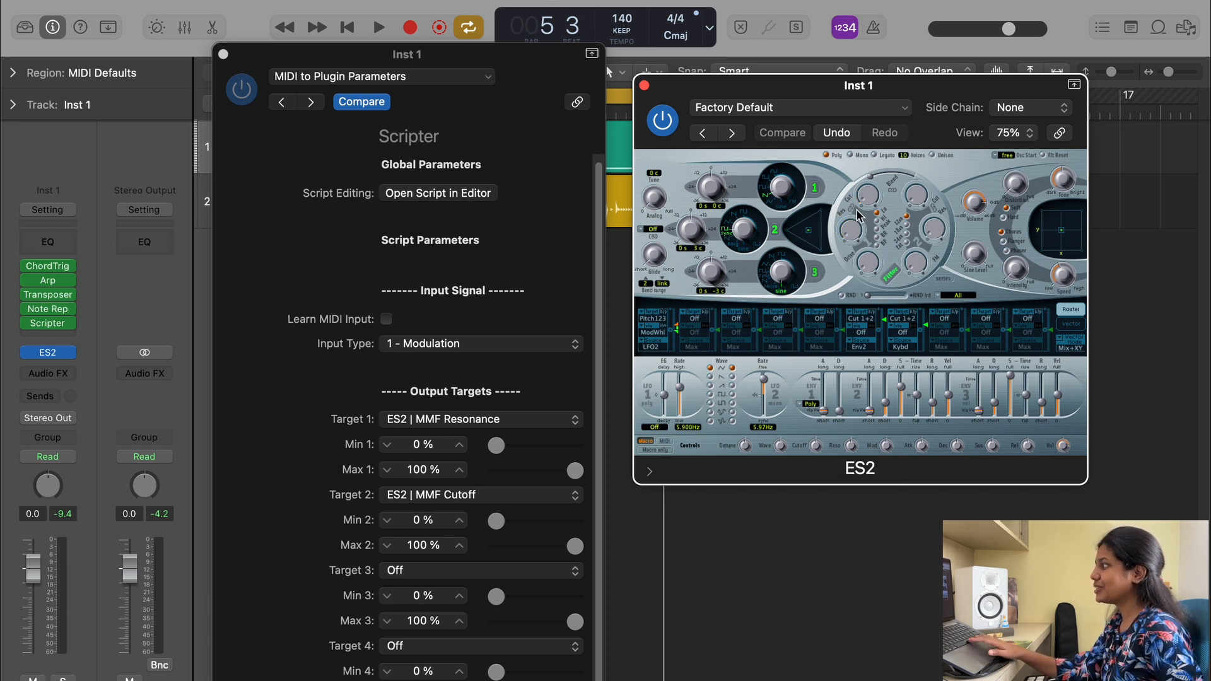
{"action": "key", "text": "space"}
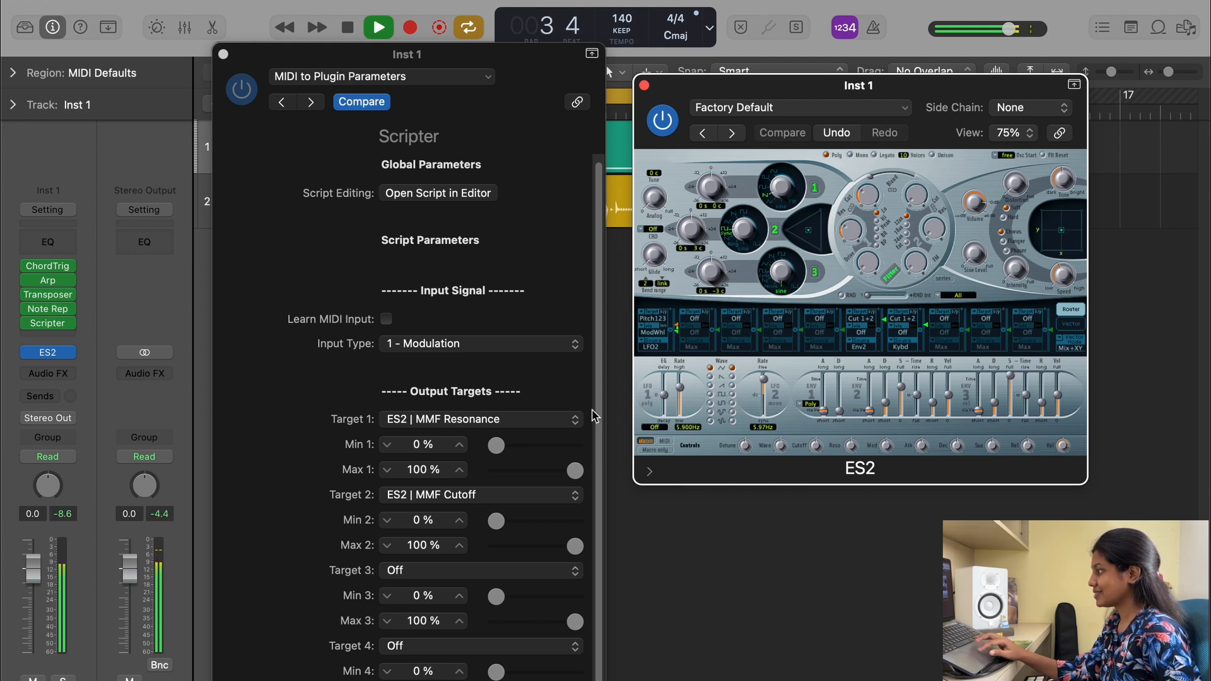
{"action": "key", "text": "space"}
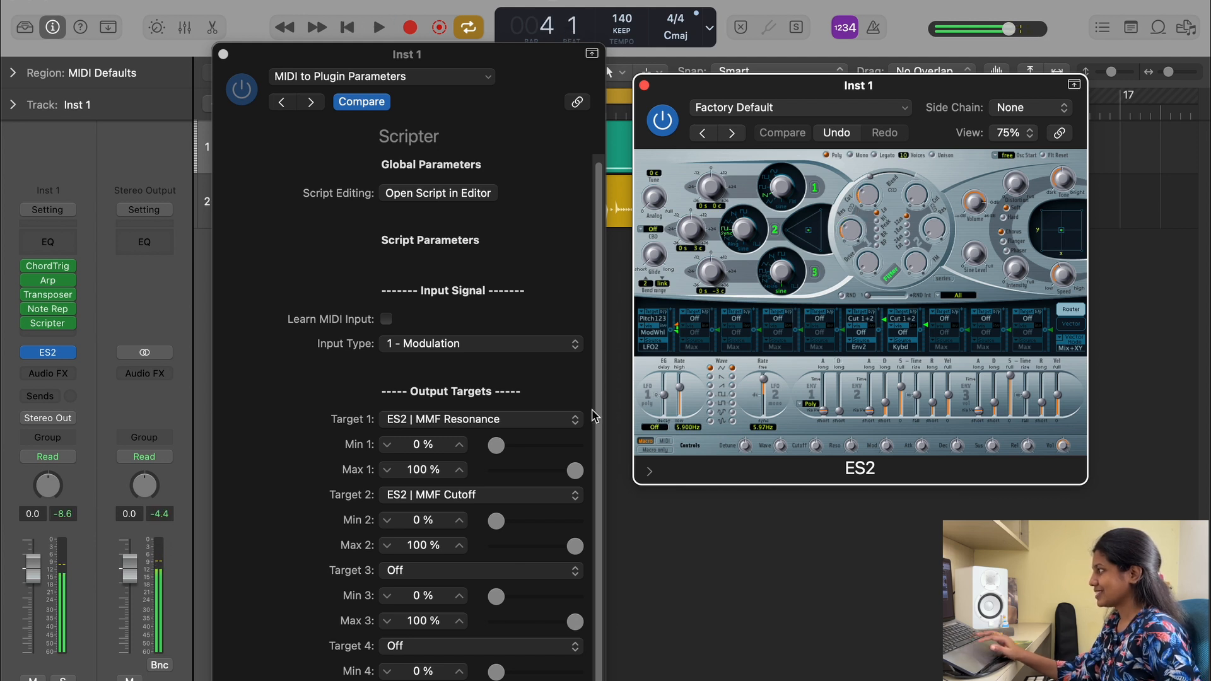
{"action": "left_click", "coordinate": [504, 494]}
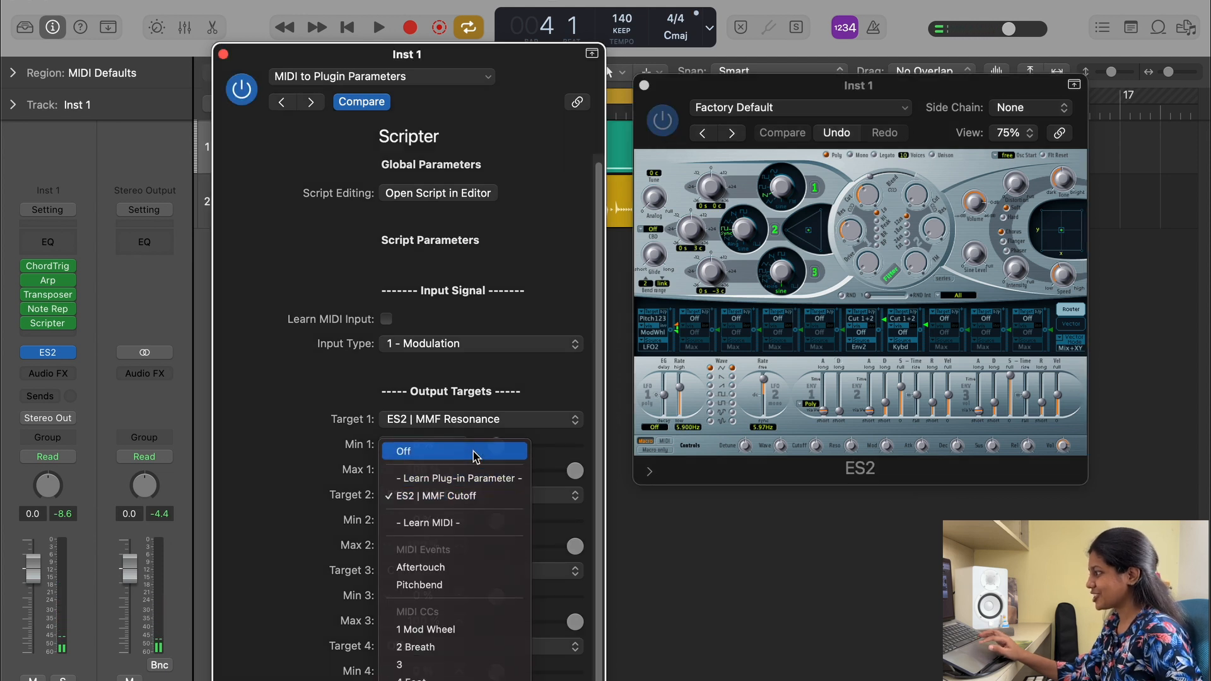
{"action": "left_click", "coordinate": [473, 448]}
Audition the resonance modulation, lower Scripter's Max 1 to 79 %, and play the part again
{"action": "key", "text": "space"}
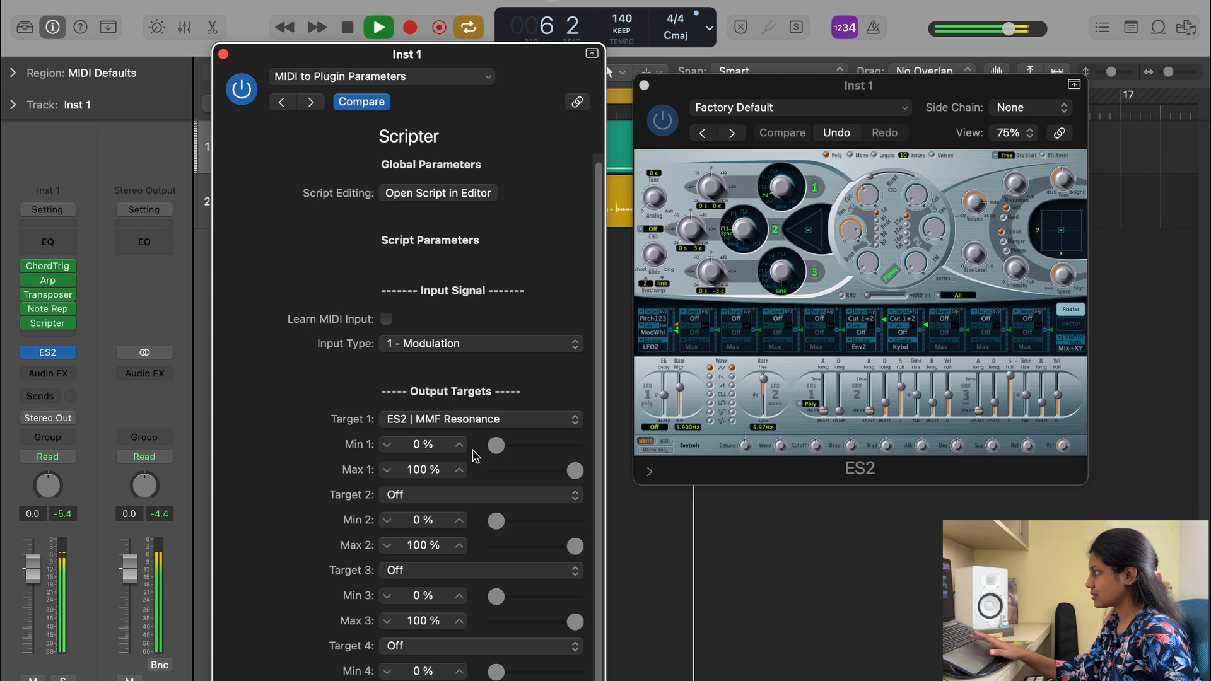
{"action": "key", "text": "space"}
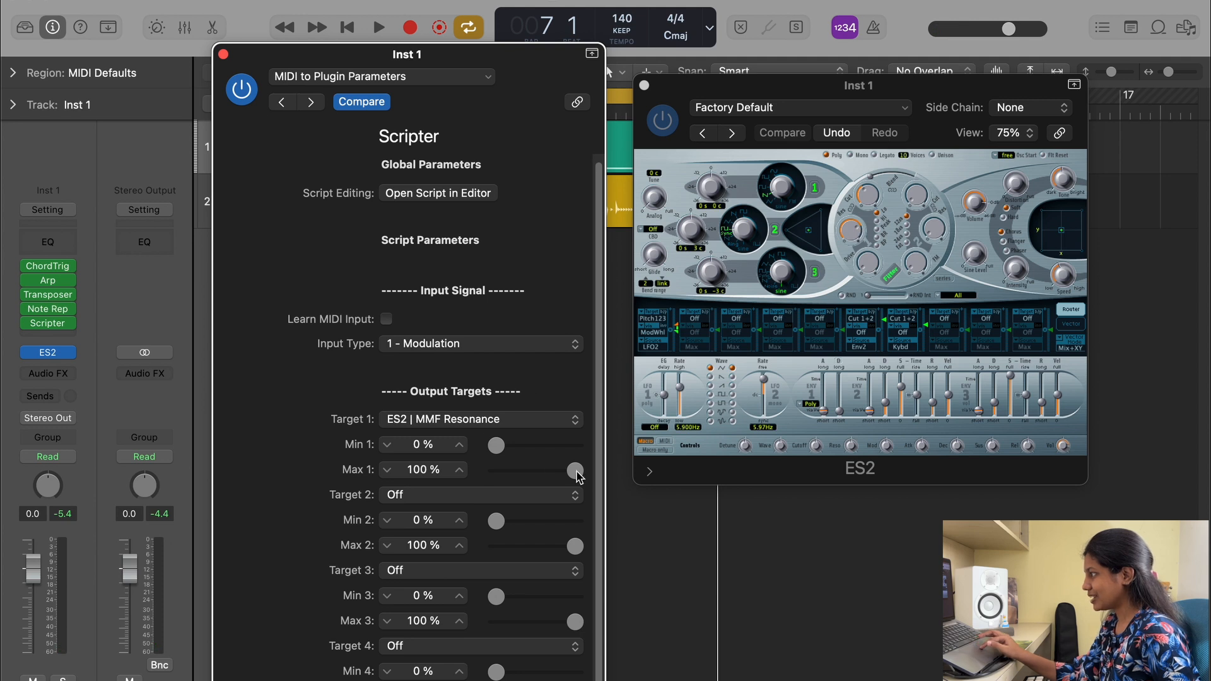
{"action": "left_click_drag", "start_coordinate": [576, 474], "coordinate": [556, 475]}
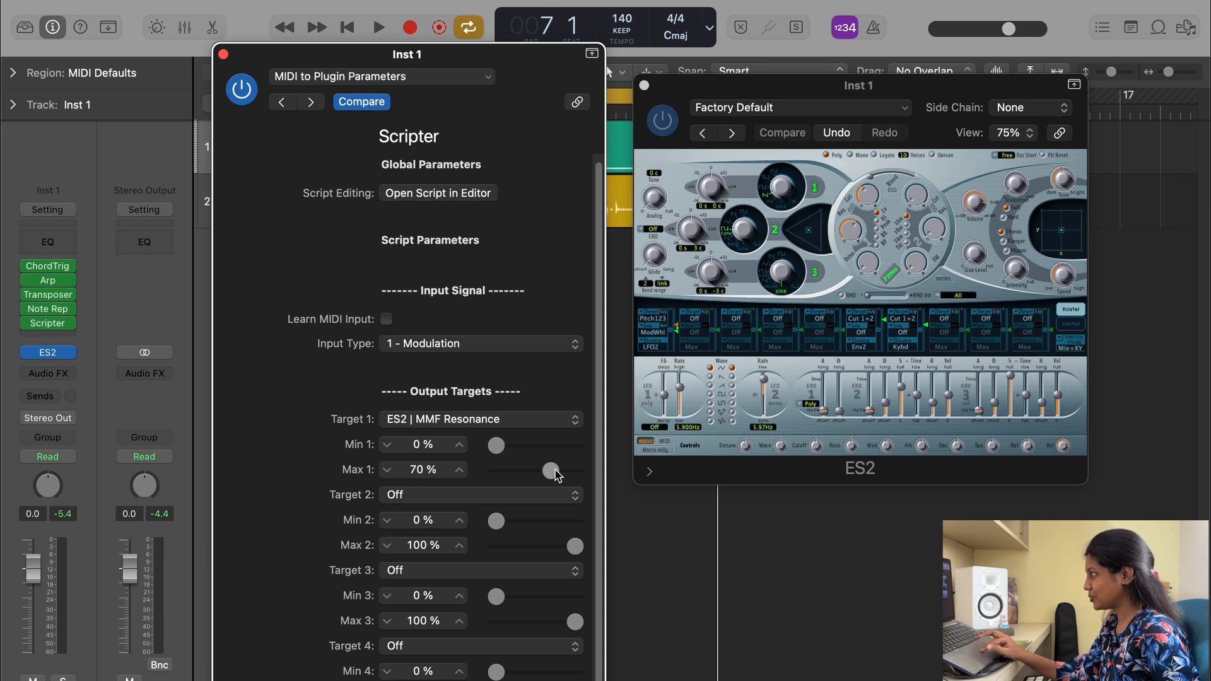
{"action": "left_click_drag", "start_coordinate": [557, 476], "coordinate": [564, 476]}
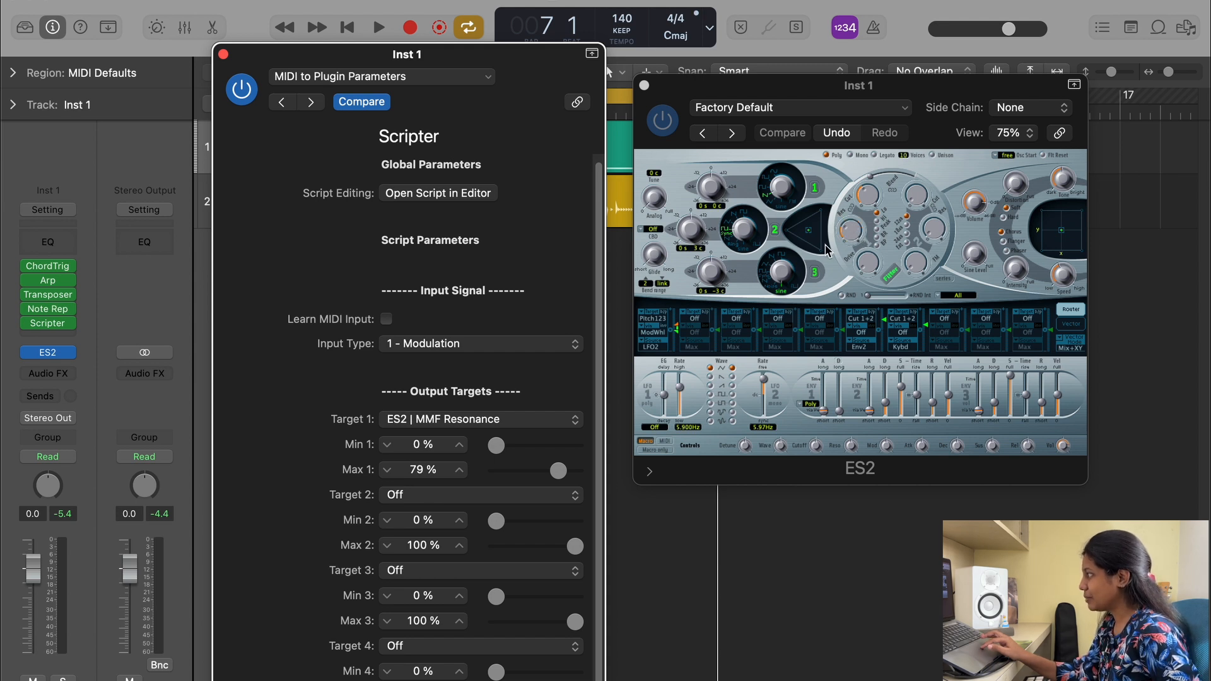
{"action": "key", "text": "space"}
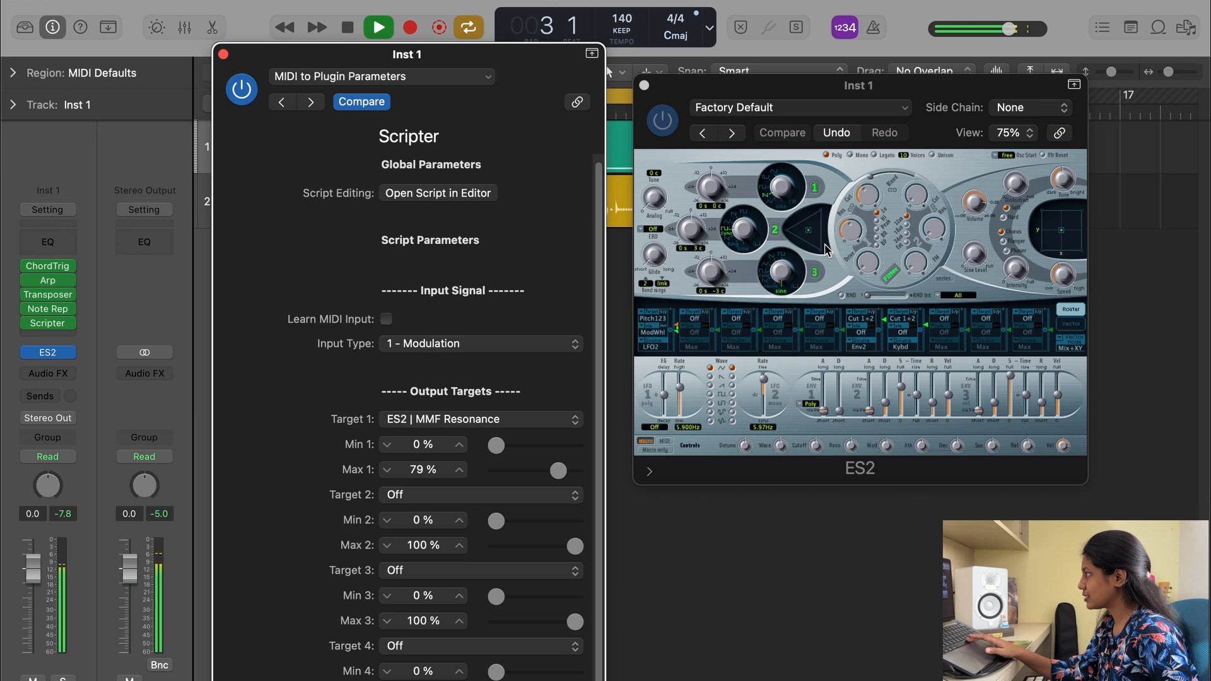
{"action": "key", "text": "space"}
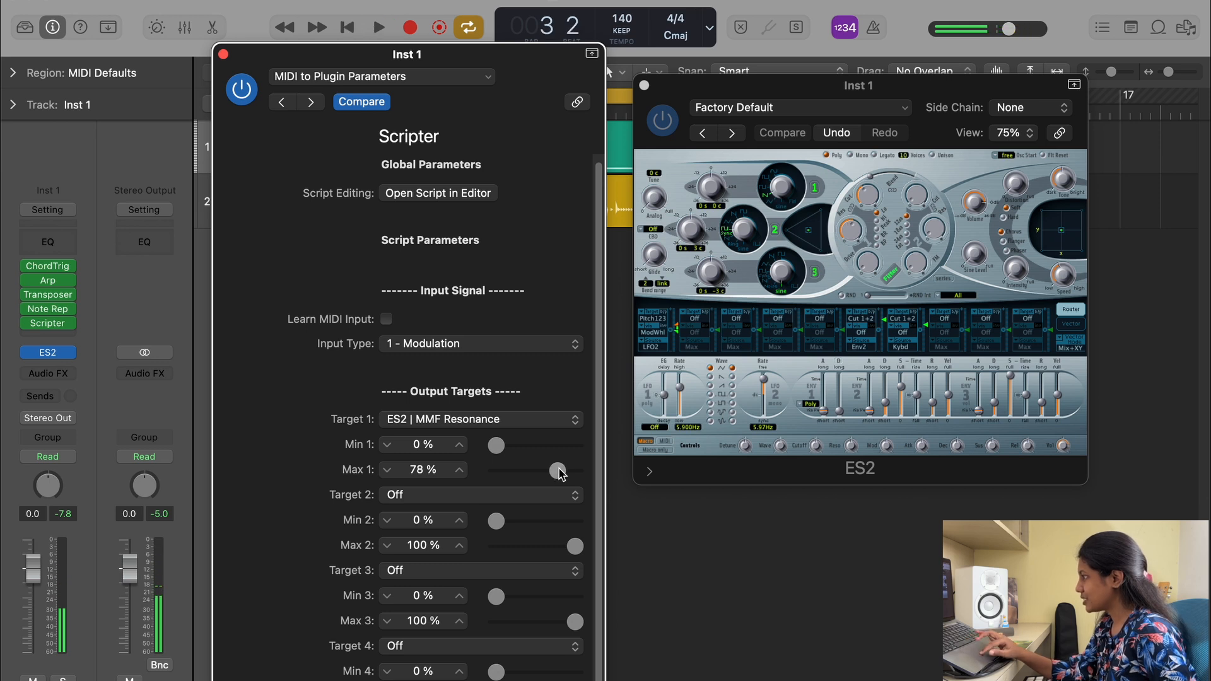
Set Scripter's Max 1 to 53 % and Min 1 to 26 %, and audition the narrowed resonance range
{"action": "left_click_drag", "start_coordinate": [560, 474], "coordinate": [542, 474]}
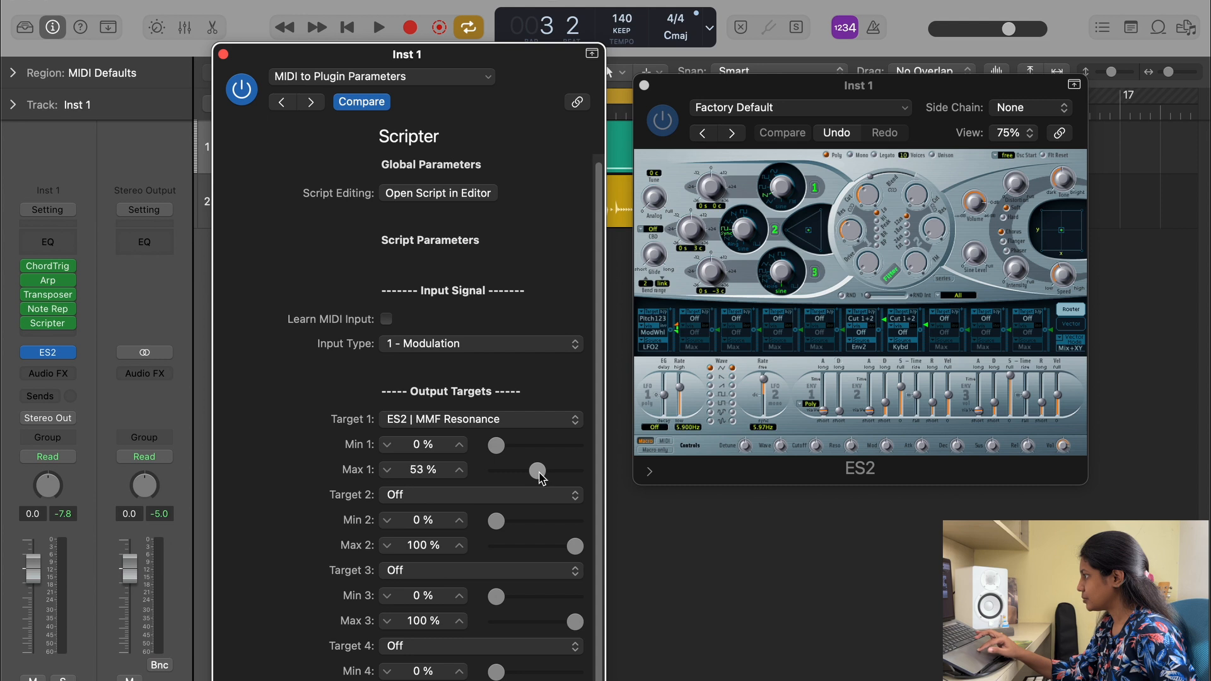
{"action": "left_click_drag", "start_coordinate": [499, 449], "coordinate": [513, 453]}
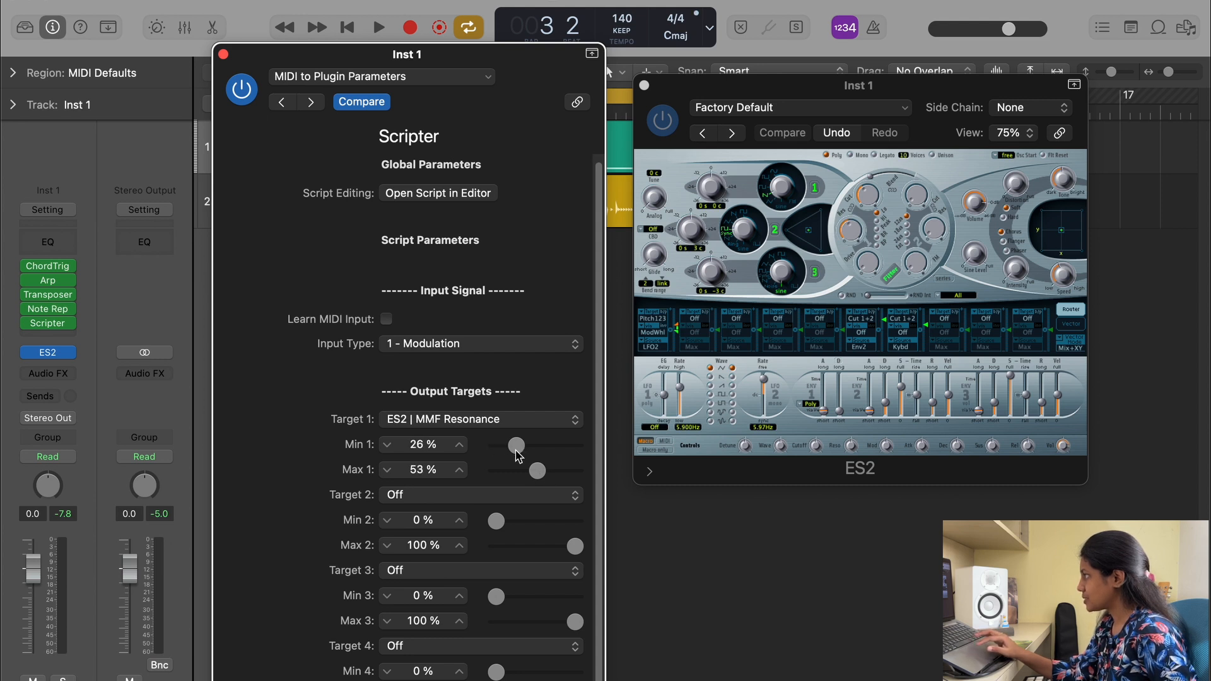
{"action": "key", "text": "space"}
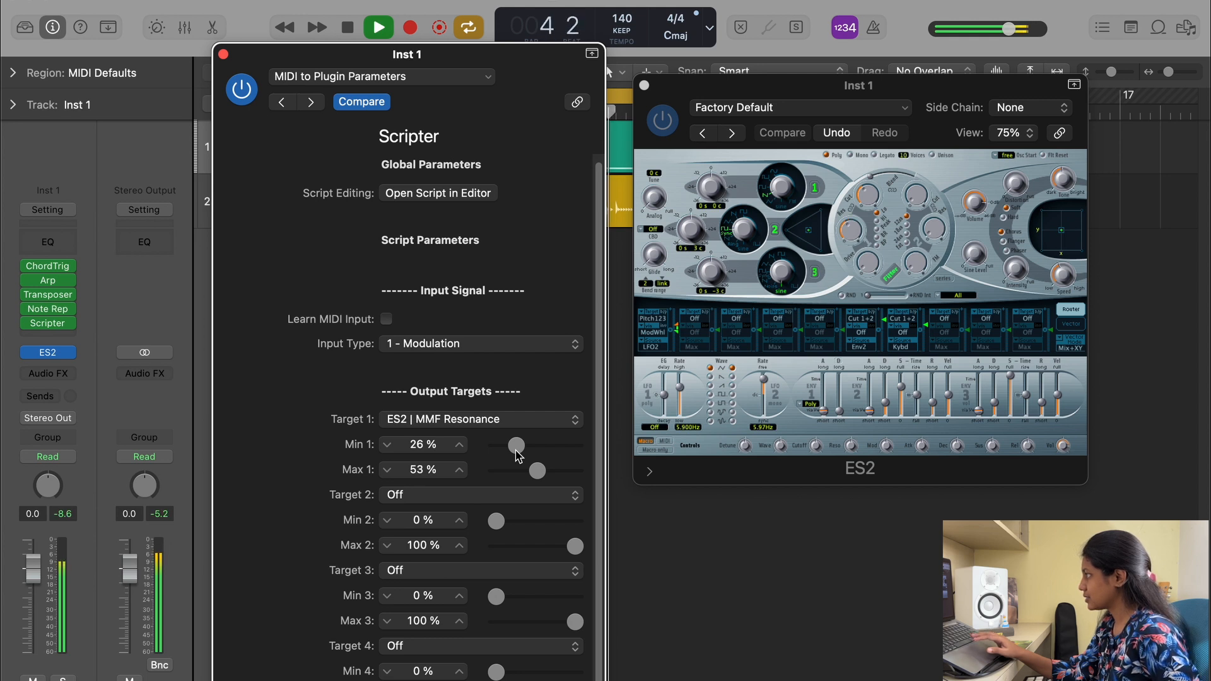
{"action": "key", "text": "space"}
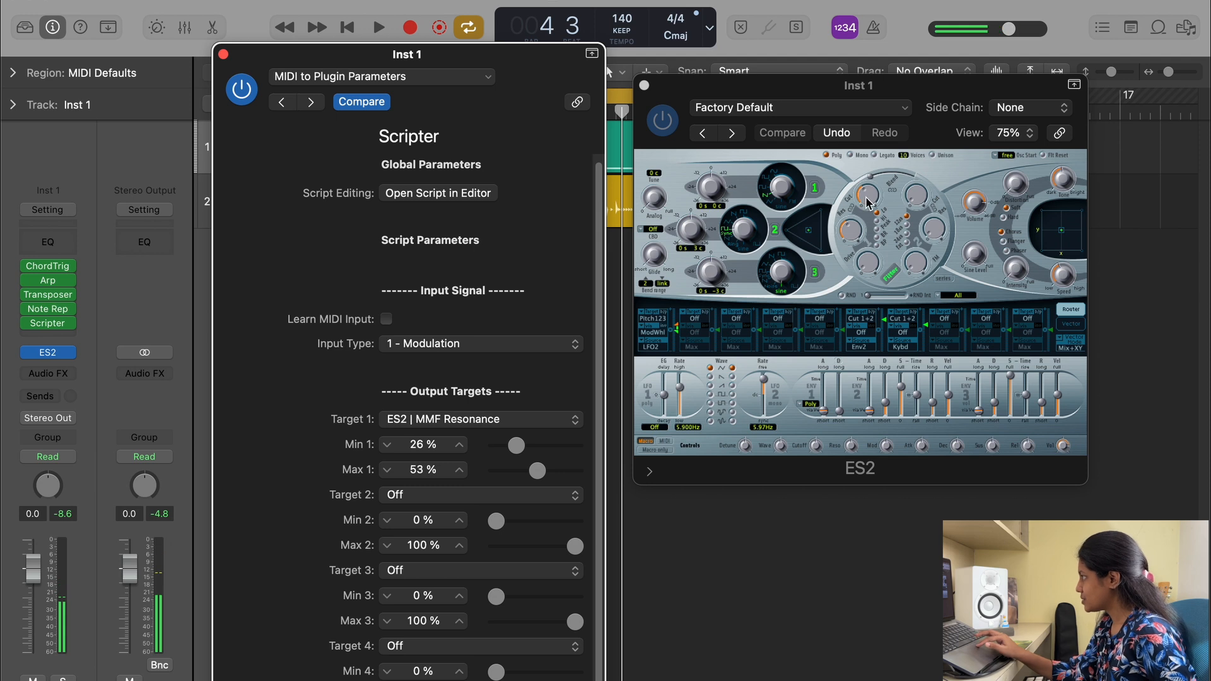
Adjust the ES2 filter cutoff by ear while playing the part
{"action": "mouse_move", "coordinate": [866, 199]}
{"action": "left_mouse_down"}
{"action": "mouse_move", "coordinate": [869, 246]}
{"action": "mouse_move", "coordinate": [867, 200]}
{"action": "left_mouse_up"}
{"action": "key", "text": "space"}
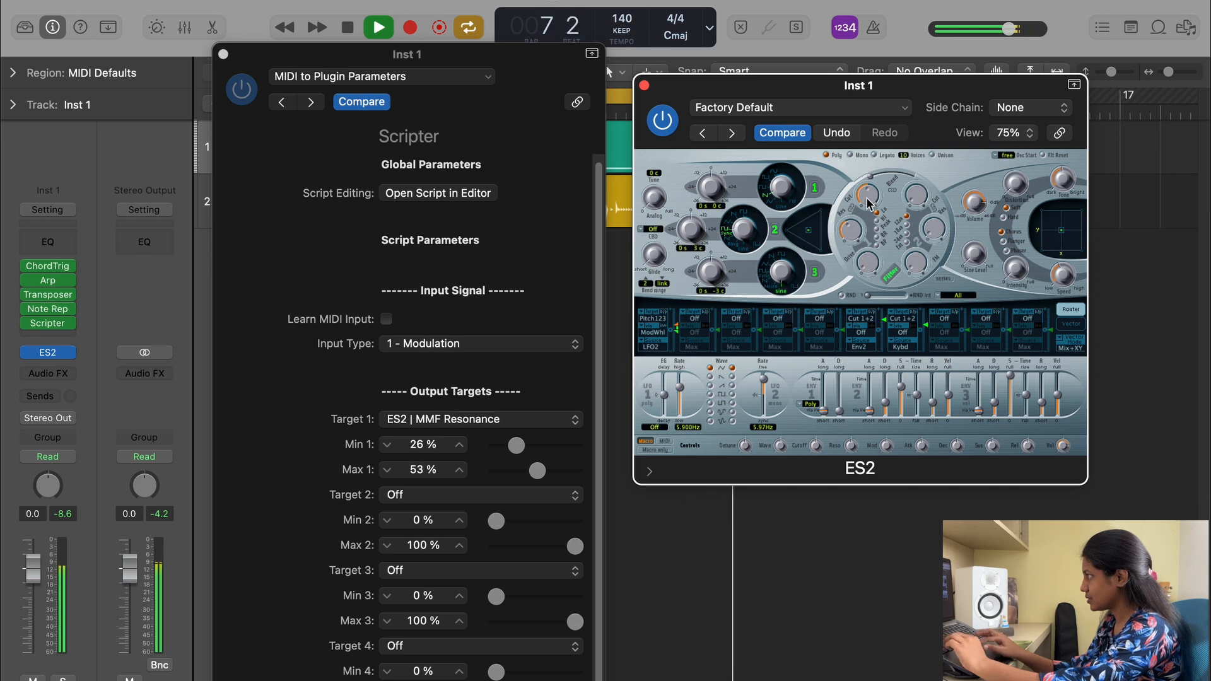
{"action": "left_click_drag", "start_coordinate": [869, 203], "coordinate": [867, 235]}
{"action": "key", "text": "space"}
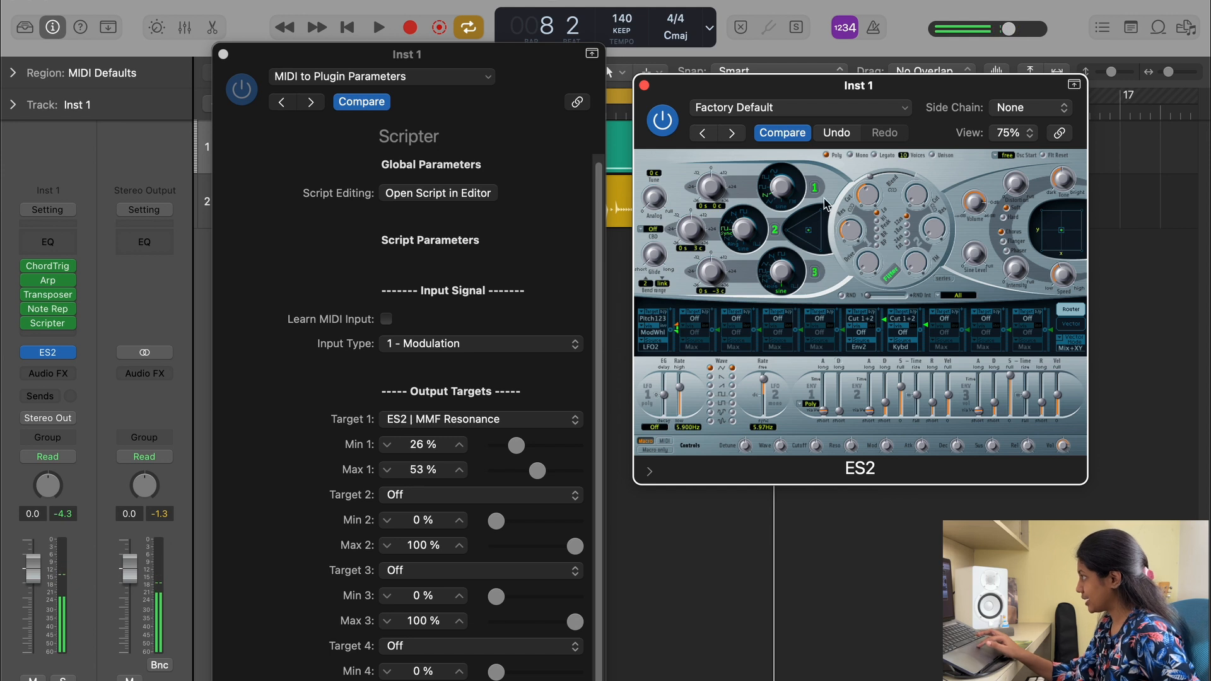
Assign Scripter's Target 2 to ES2 | MMF Cutoff by learning the plug-in parameter from the ES2
{"action": "left_click", "coordinate": [480, 494]}
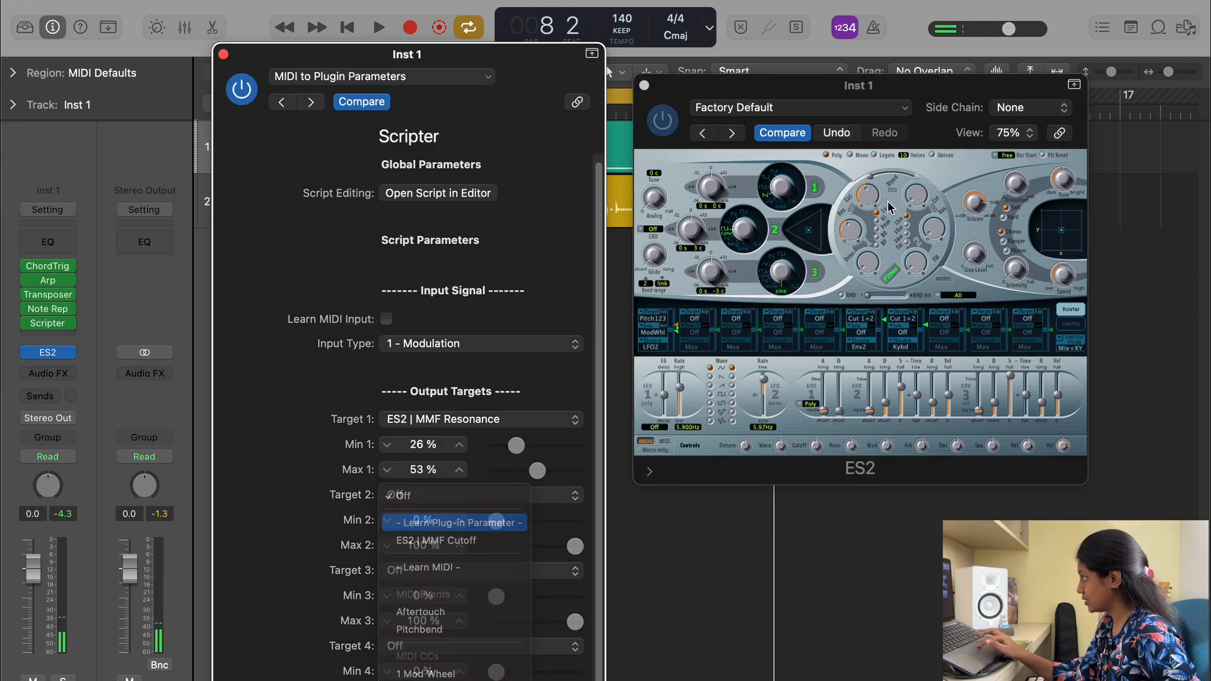
{"action": "left_click", "coordinate": [463, 521]}
{"action": "left_click", "coordinate": [868, 207]}
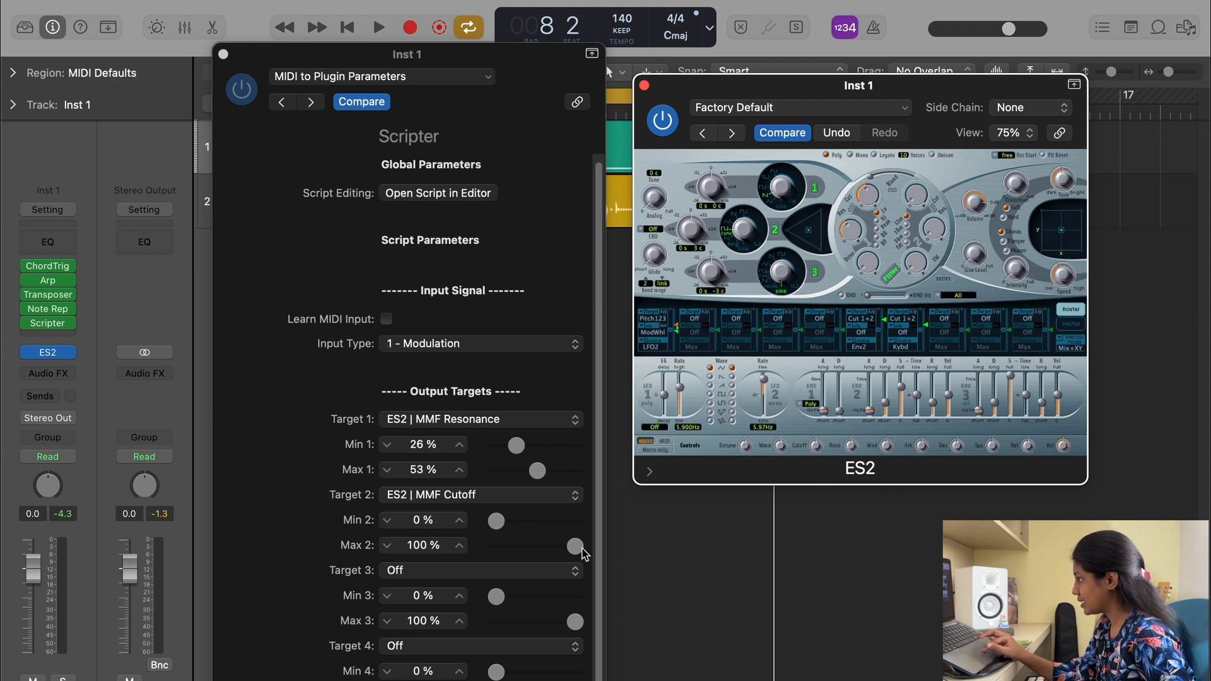
Set Scripter's Max 2 to 47 % and Min 2 to 16 %, and audition the cutoff modulation
{"action": "left_click_drag", "start_coordinate": [576, 546], "coordinate": [547, 548]}
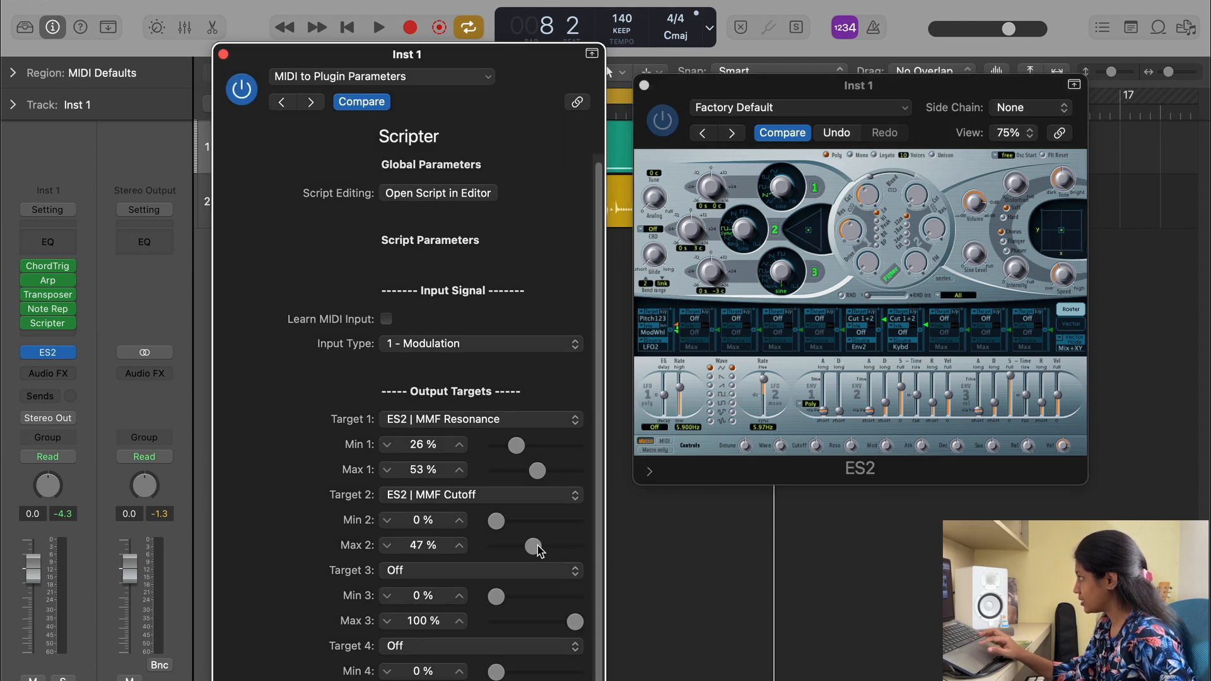
{"action": "left_click_drag", "start_coordinate": [499, 526], "coordinate": [514, 526]}
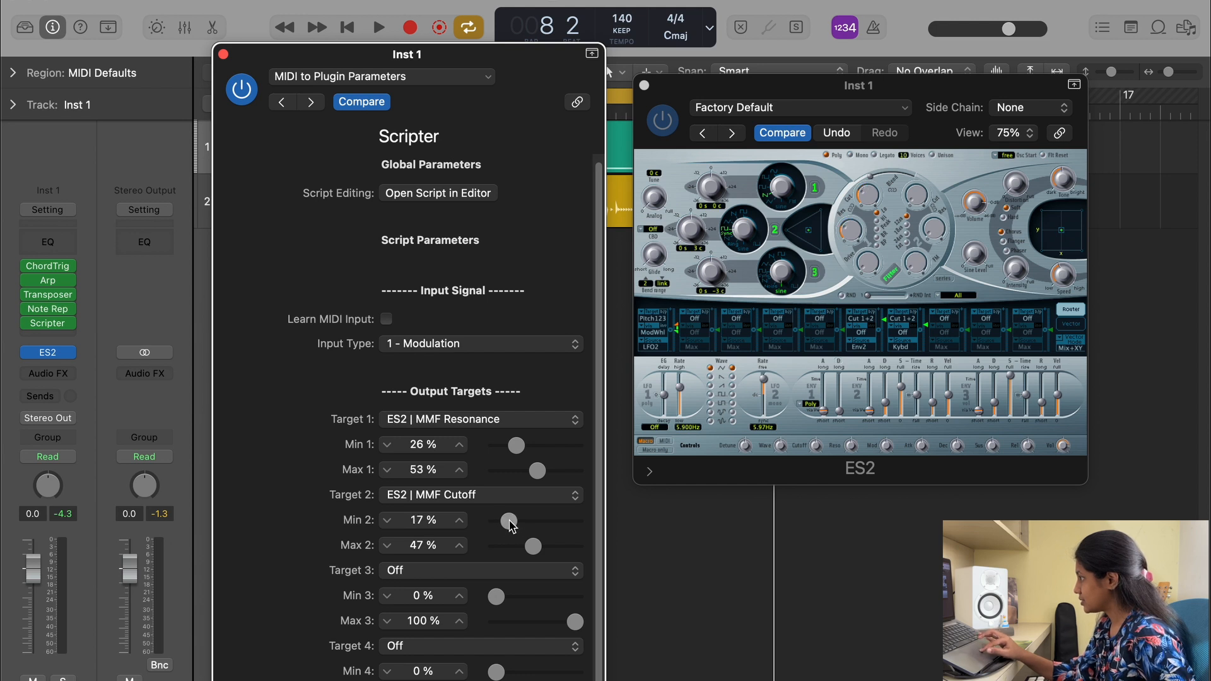
{"action": "key", "text": "space"}
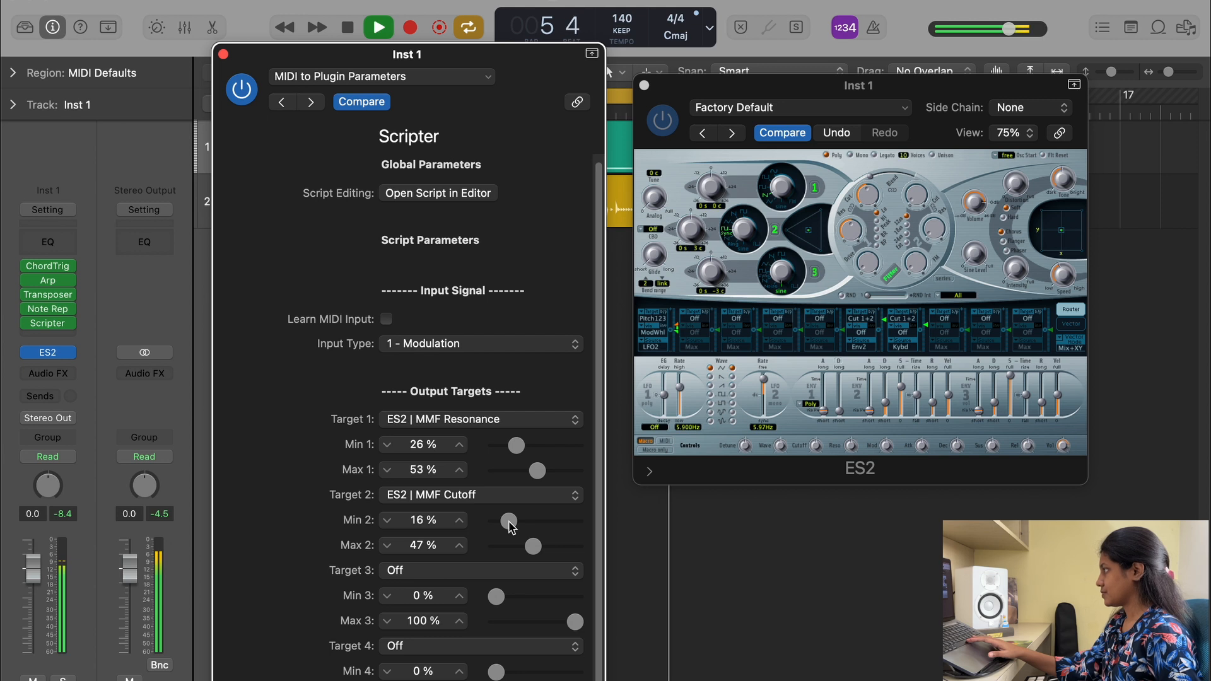
{"action": "key", "text": "space"}
Lower Scripter's Max 1 to 47 % and Max 2 to 40 %, playing the part to check the modulation
{"action": "left_click_drag", "start_coordinate": [535, 476], "coordinate": [532, 477]}
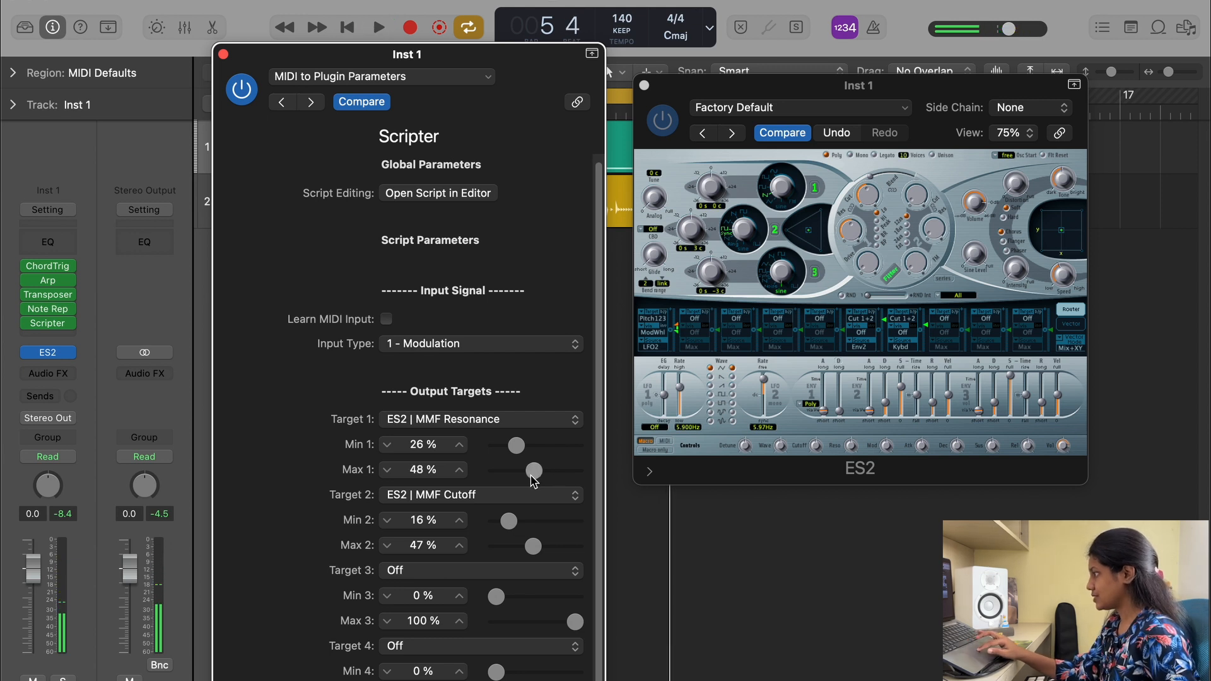
{"action": "key", "text": "space"}
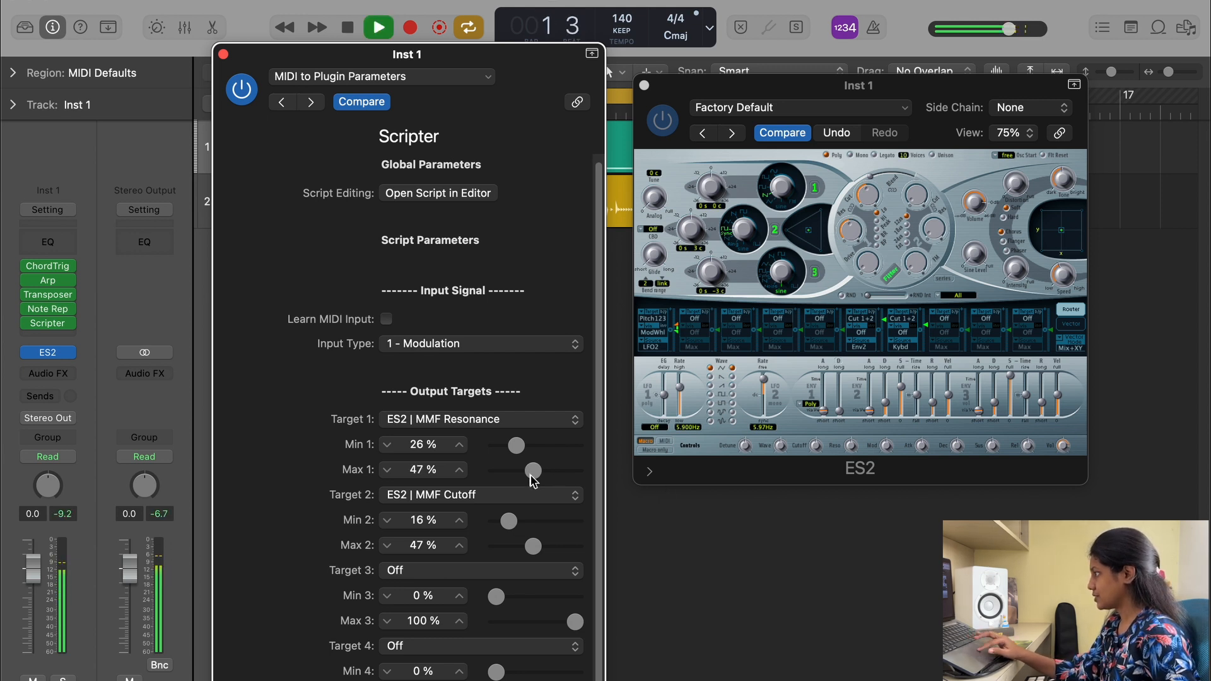
{"action": "left_click_drag", "start_coordinate": [529, 549], "coordinate": [529, 551]}
{"action": "key", "text": "space"}
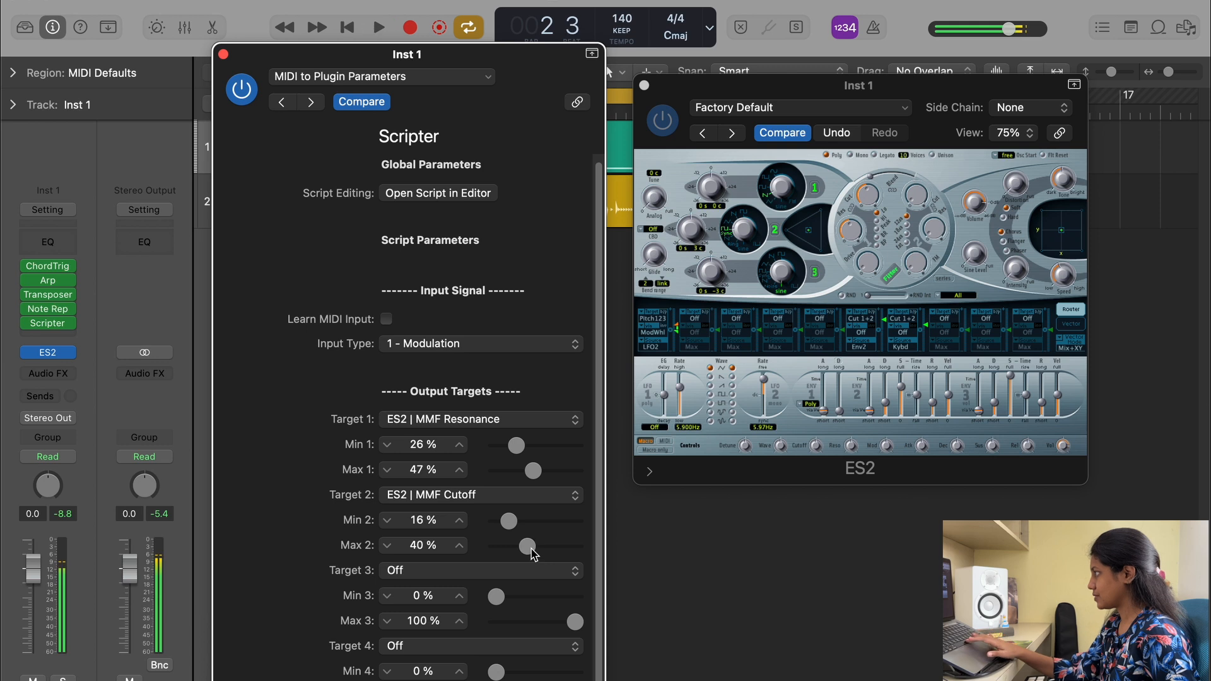
{"action": "key", "text": "space"}
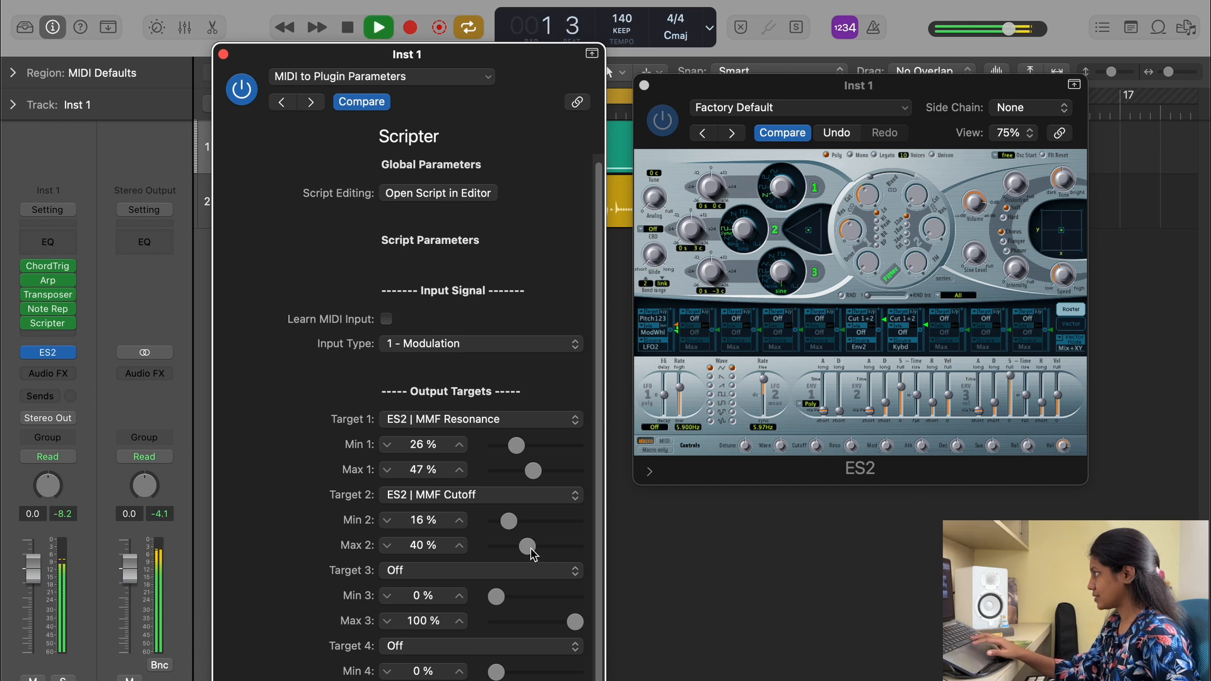
{"action": "key", "text": "space"}
{"action": "key", "text": "space"}
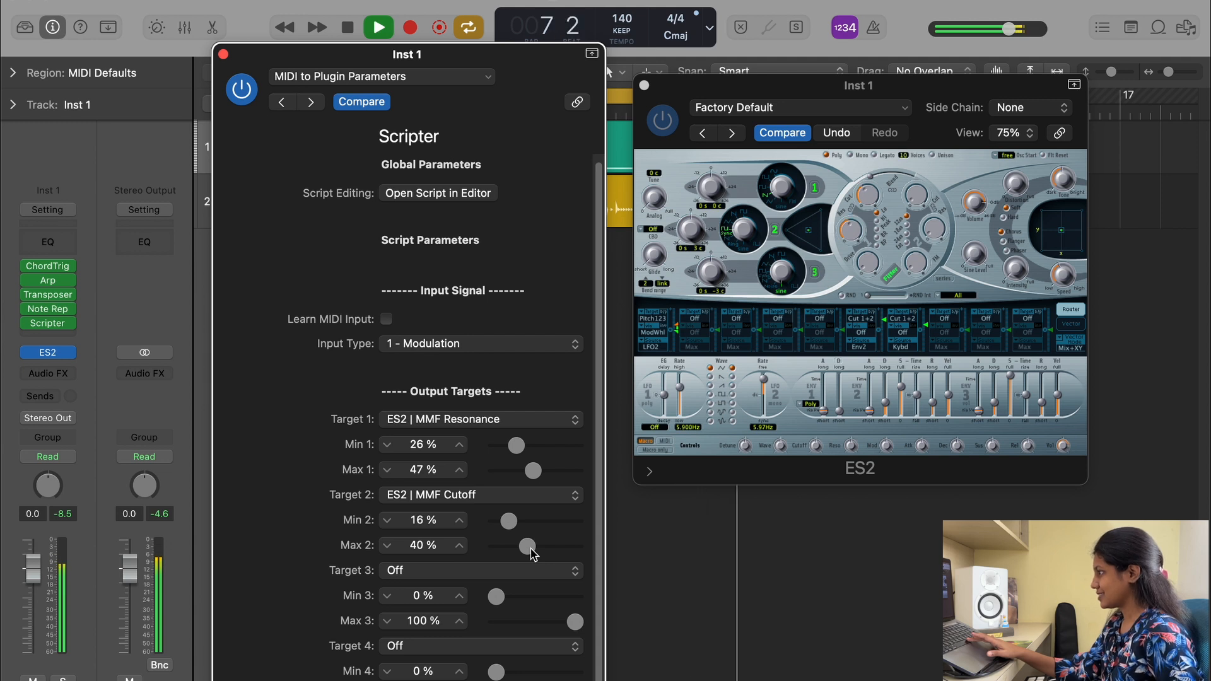
{"action": "key", "text": "space"}
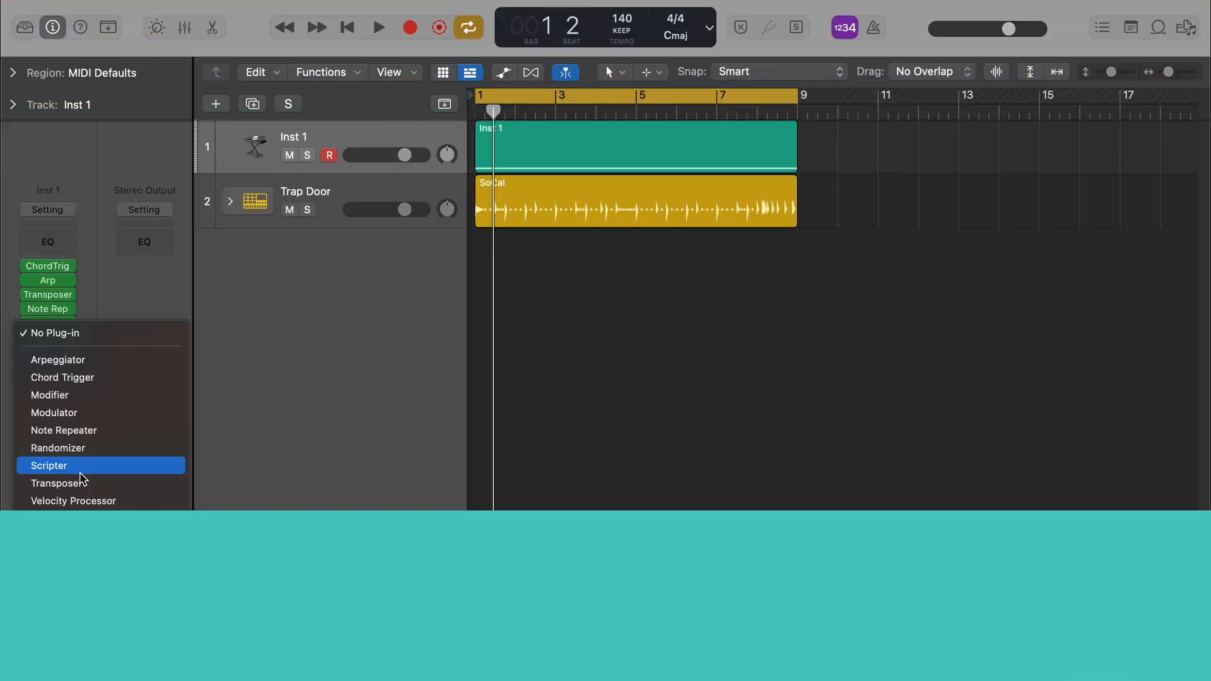
Add a Modulator to Inst 1's MIDI effects after Scripter and compare playback with it bypassed and enabled
{"action": "left_click", "coordinate": [76, 418]}
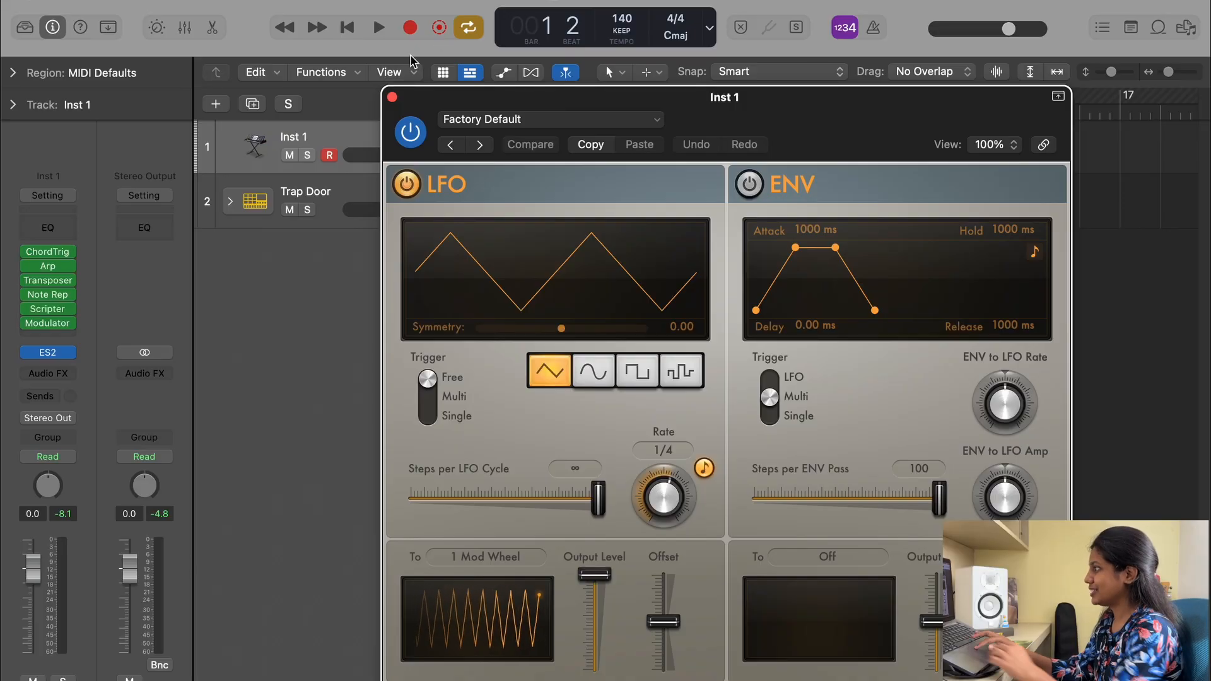
{"action": "left_click", "coordinate": [410, 133]}
{"action": "key", "text": "space"}
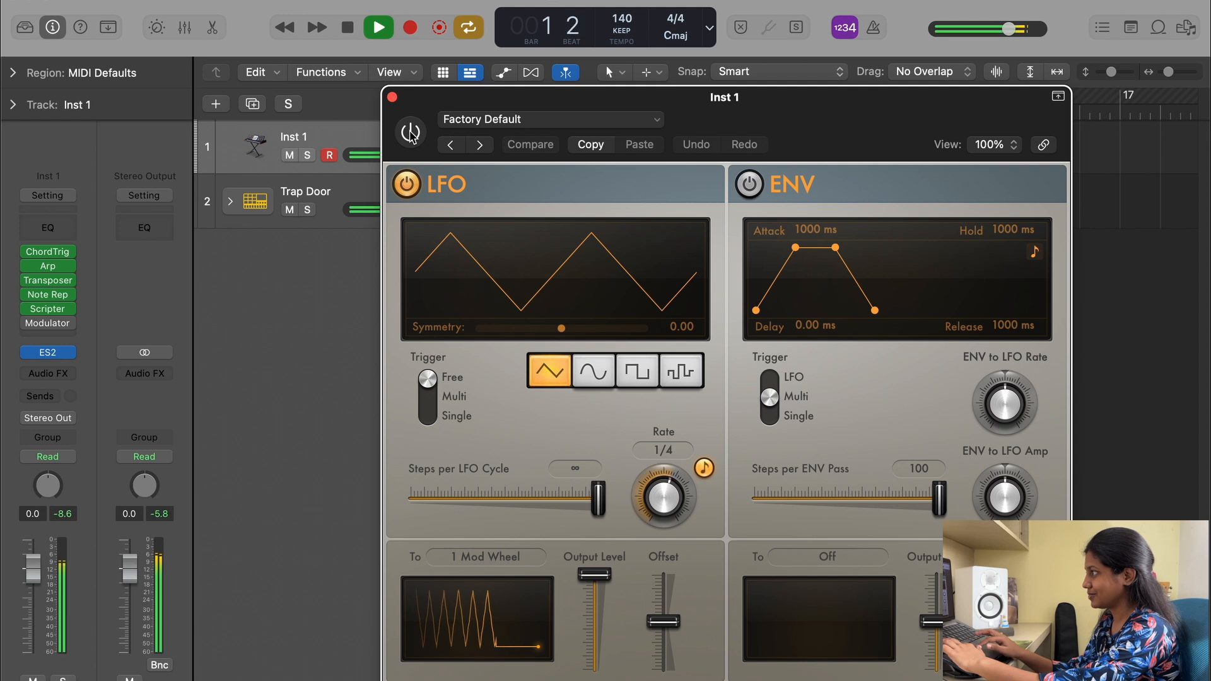
{"action": "left_click", "coordinate": [411, 133]}
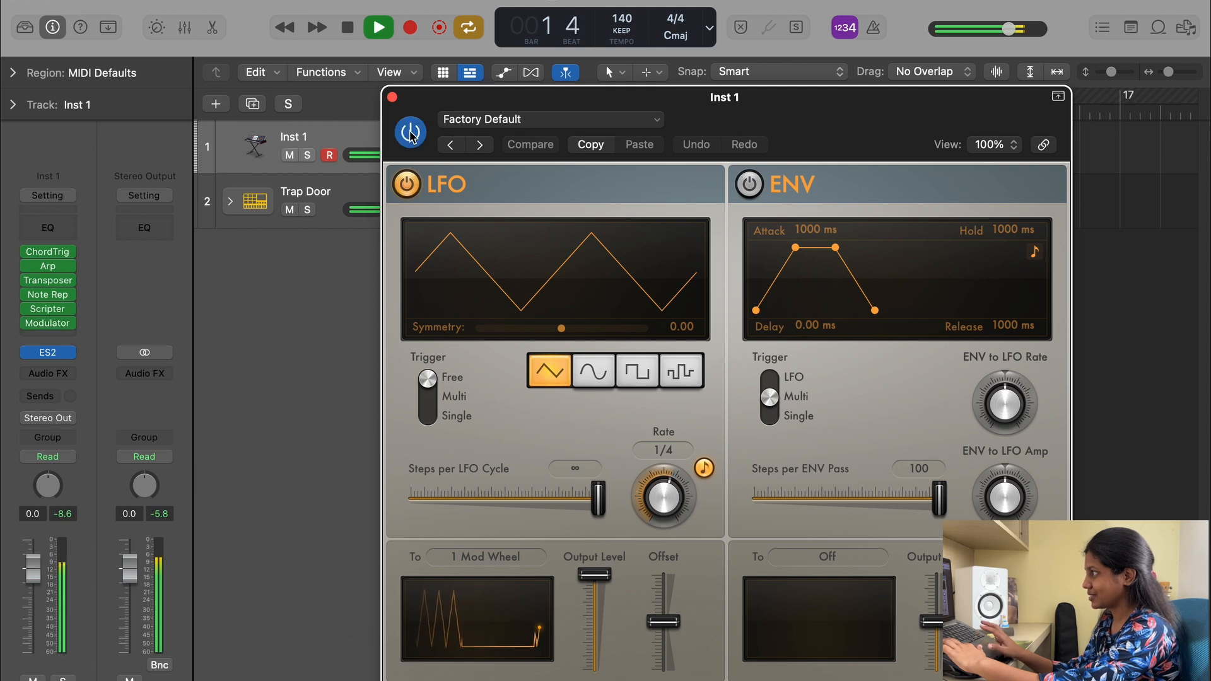
{"action": "key", "text": "space"}
Try the Modulator's Sliding Grace Note preset with the LFO enabled, a square waveform, a raised LFO output level, and a -14 % offset
{"action": "left_click", "coordinate": [533, 120]}
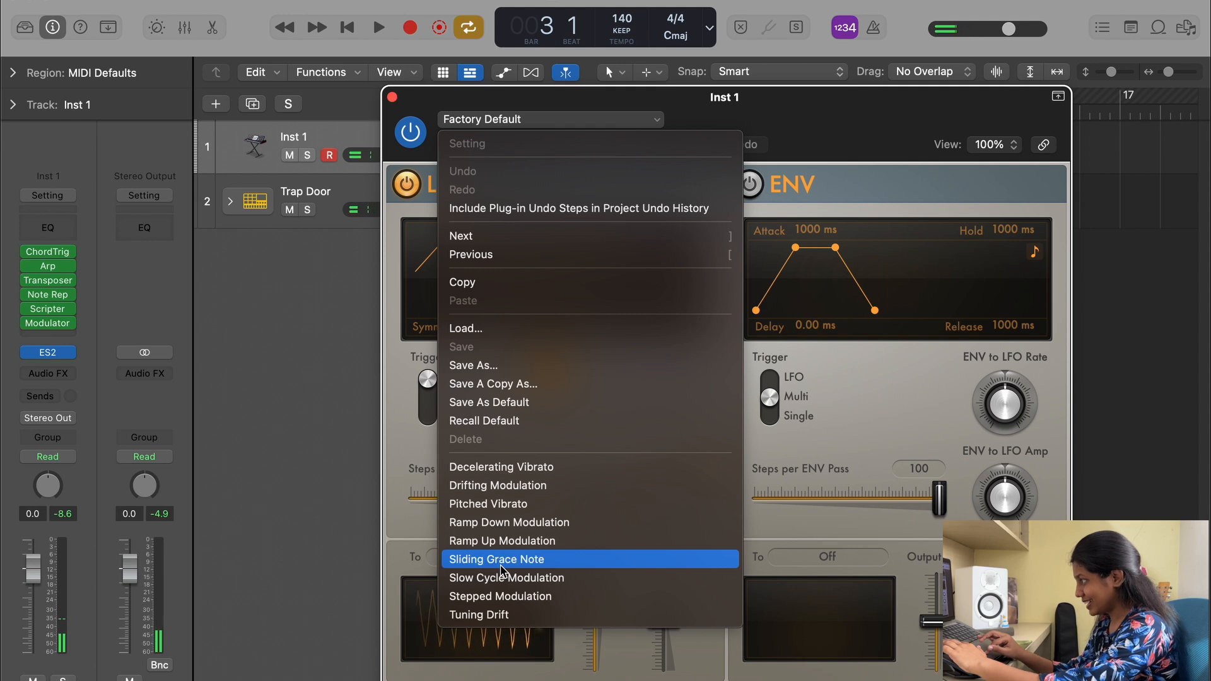
{"action": "left_click", "coordinate": [502, 561]}
{"action": "key", "text": "space"}
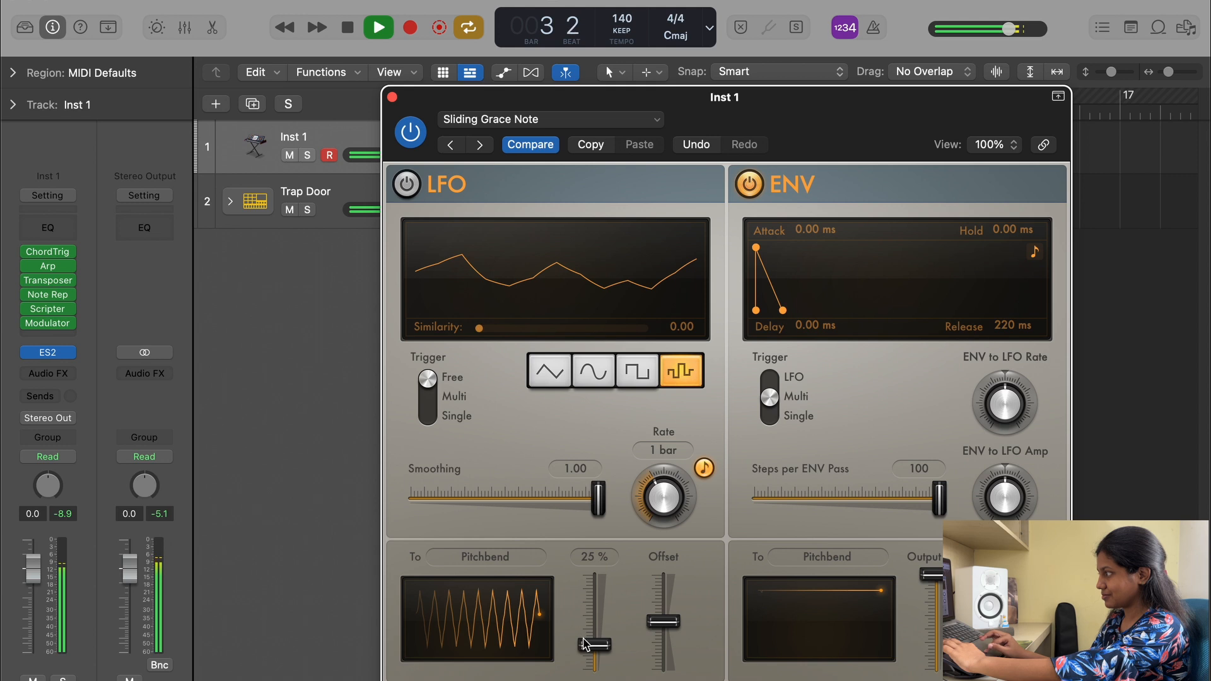
{"action": "left_click", "coordinate": [407, 183]}
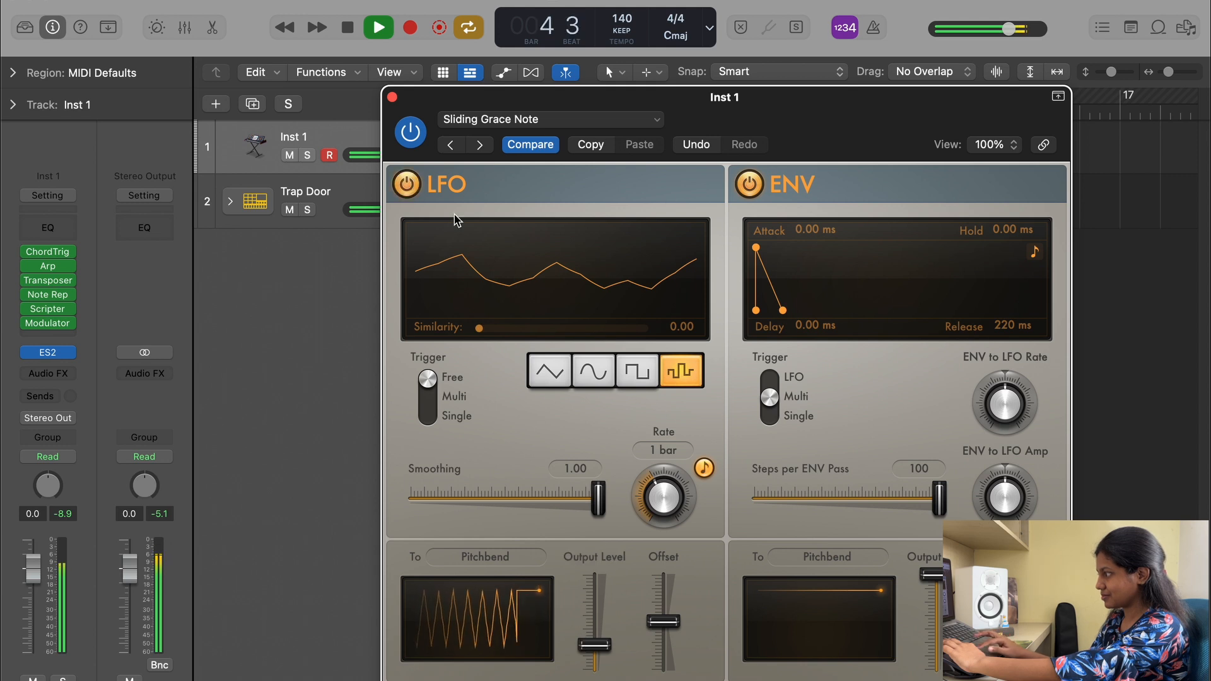
{"action": "left_click_drag", "start_coordinate": [596, 643], "coordinate": [672, 638]}
{"action": "left_click", "coordinate": [636, 377]}
{"action": "left_click", "coordinate": [673, 628]}
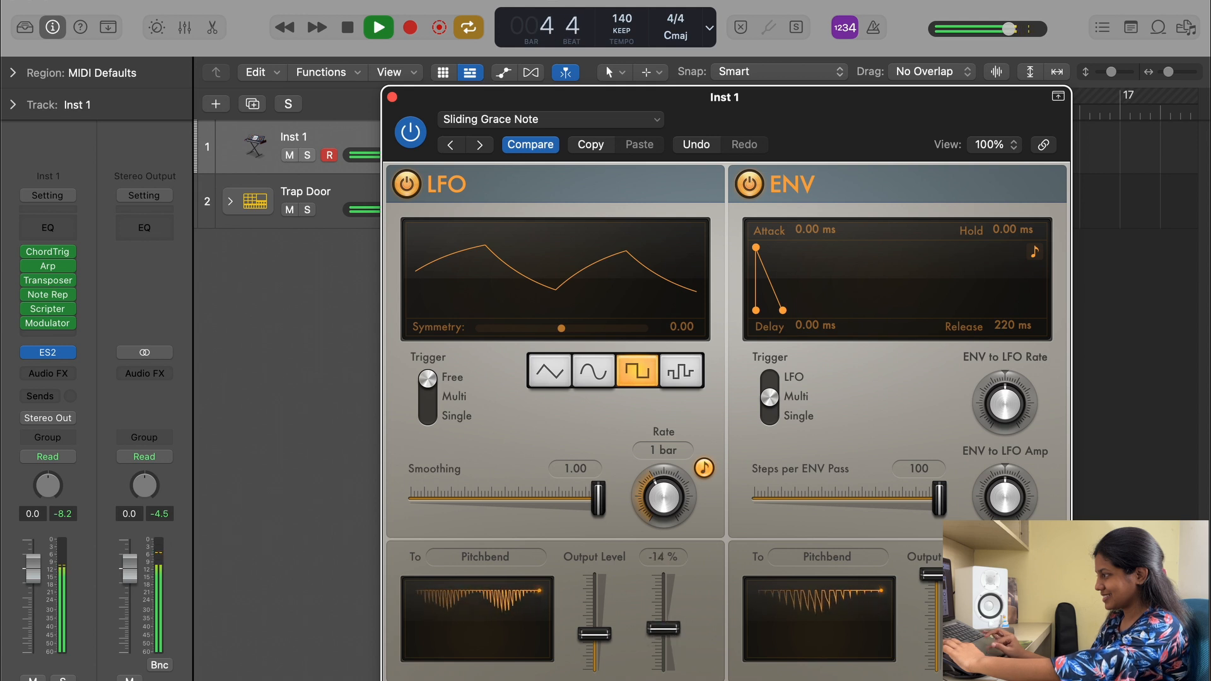
{"action": "key", "text": "space"}
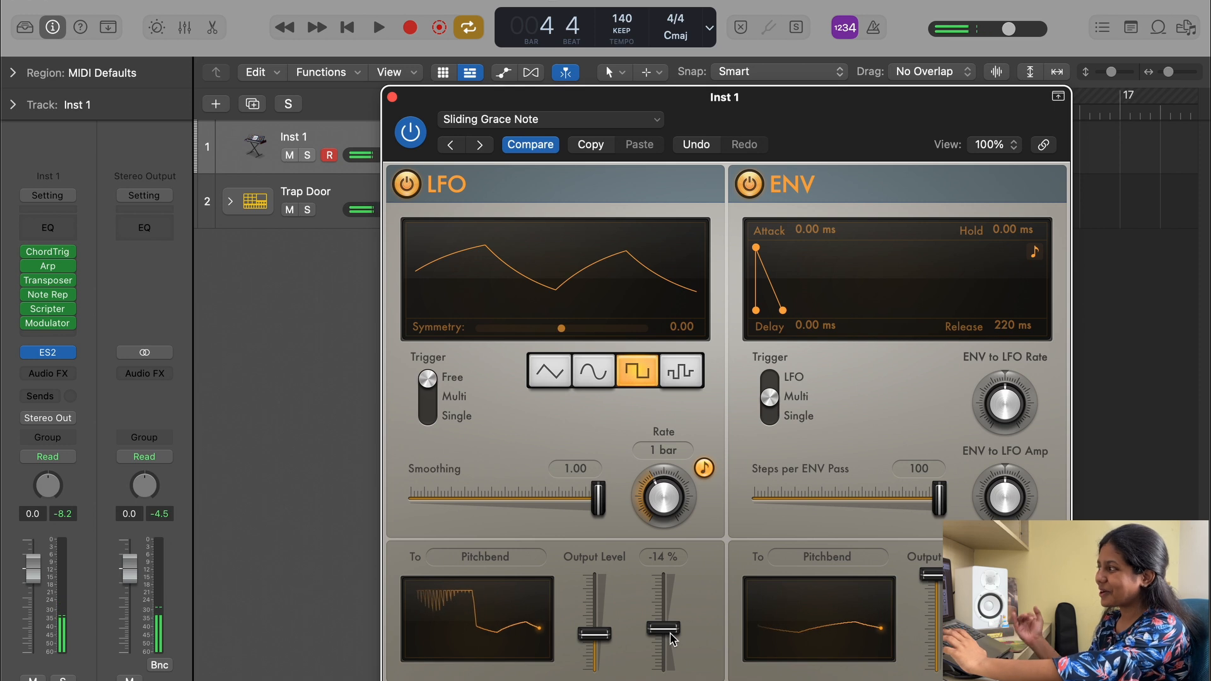
Try the Modulator's Pitched Vibrato and Ramp Down Modulation presets during playback, then bypass the Modulator and close its window
{"action": "left_click", "coordinate": [571, 120]}
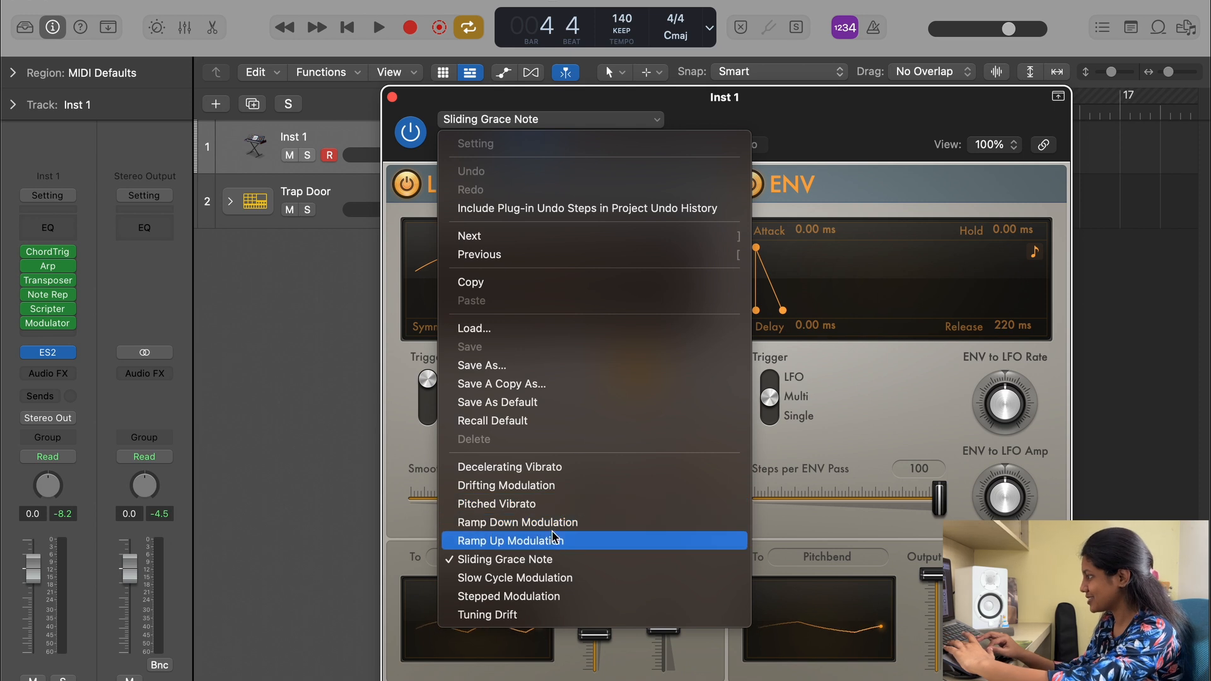
{"action": "left_click", "coordinate": [547, 502]}
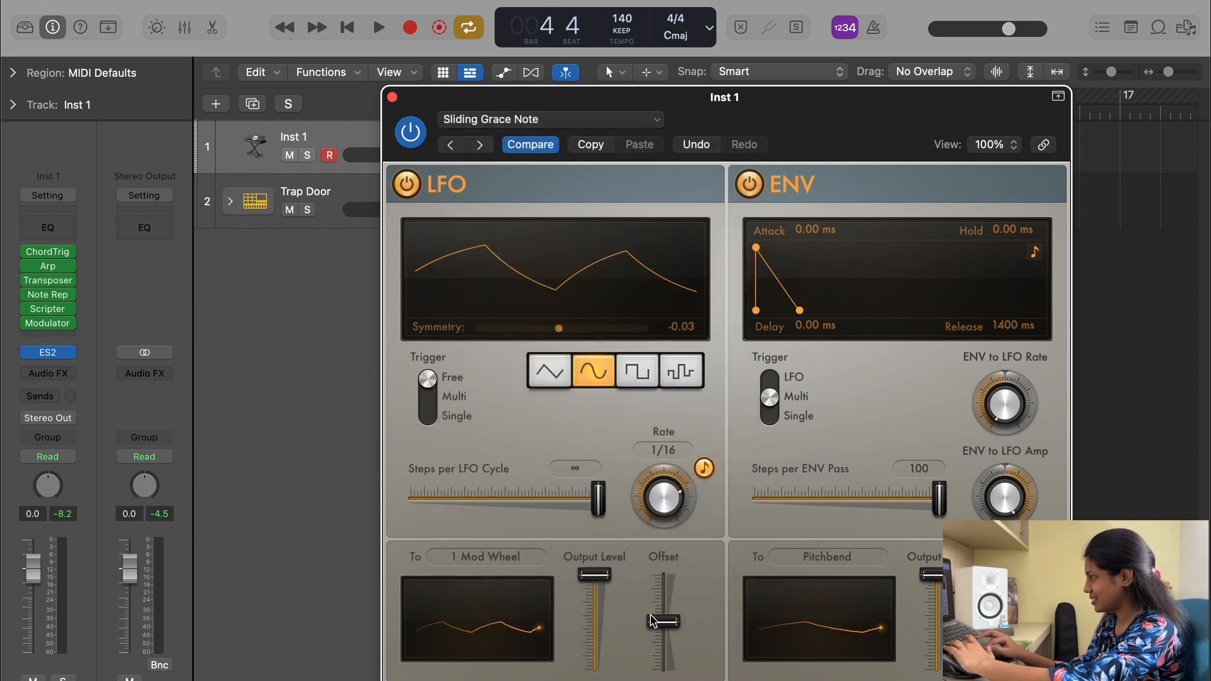
{"action": "key", "text": "space"}
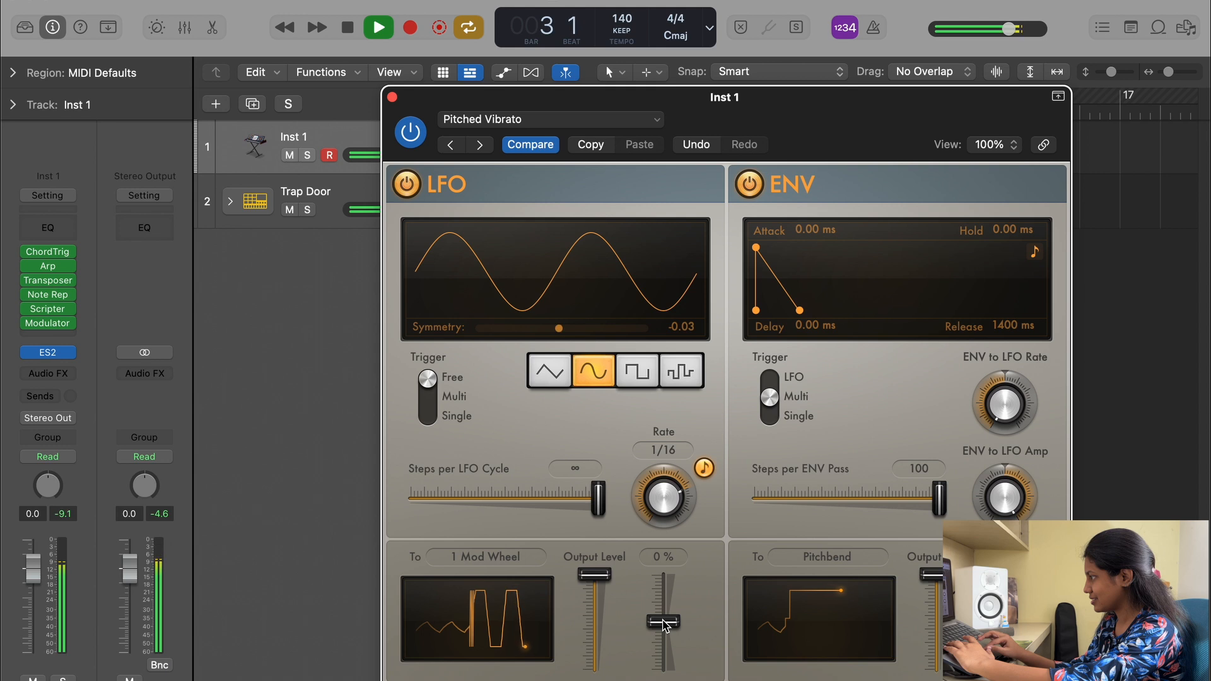
{"action": "left_click_drag", "start_coordinate": [663, 624], "coordinate": [664, 638]}
{"action": "left_click", "coordinate": [410, 132]}
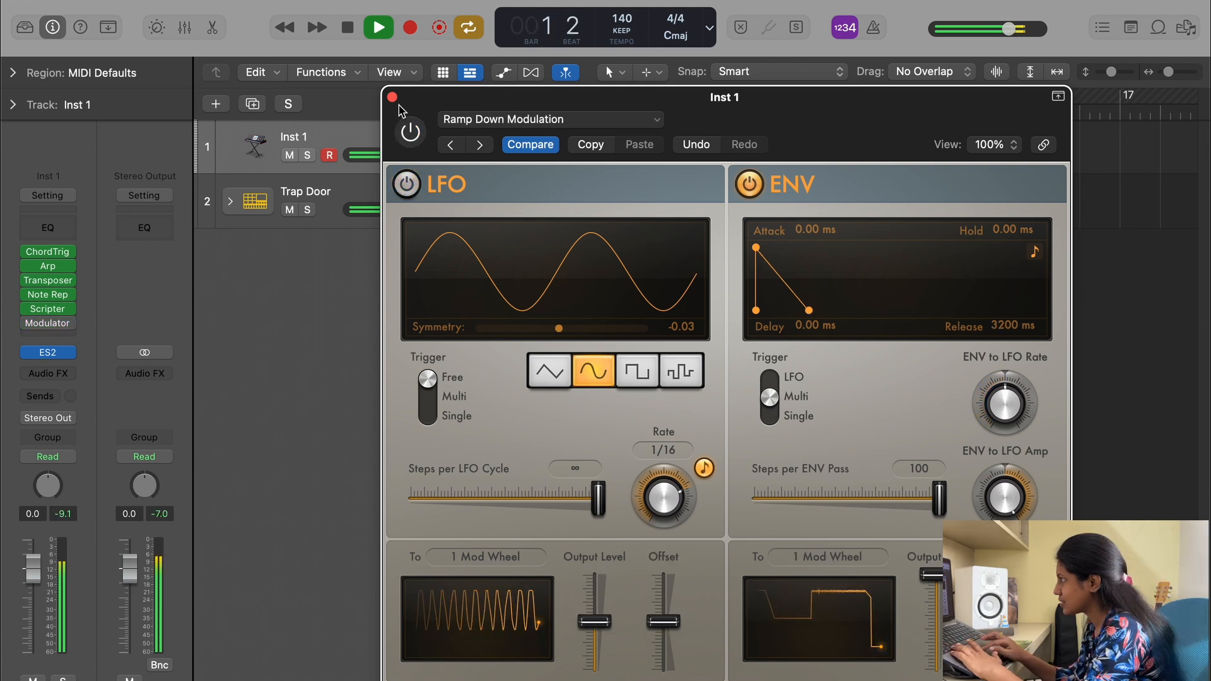
{"action": "left_click", "coordinate": [392, 97]}
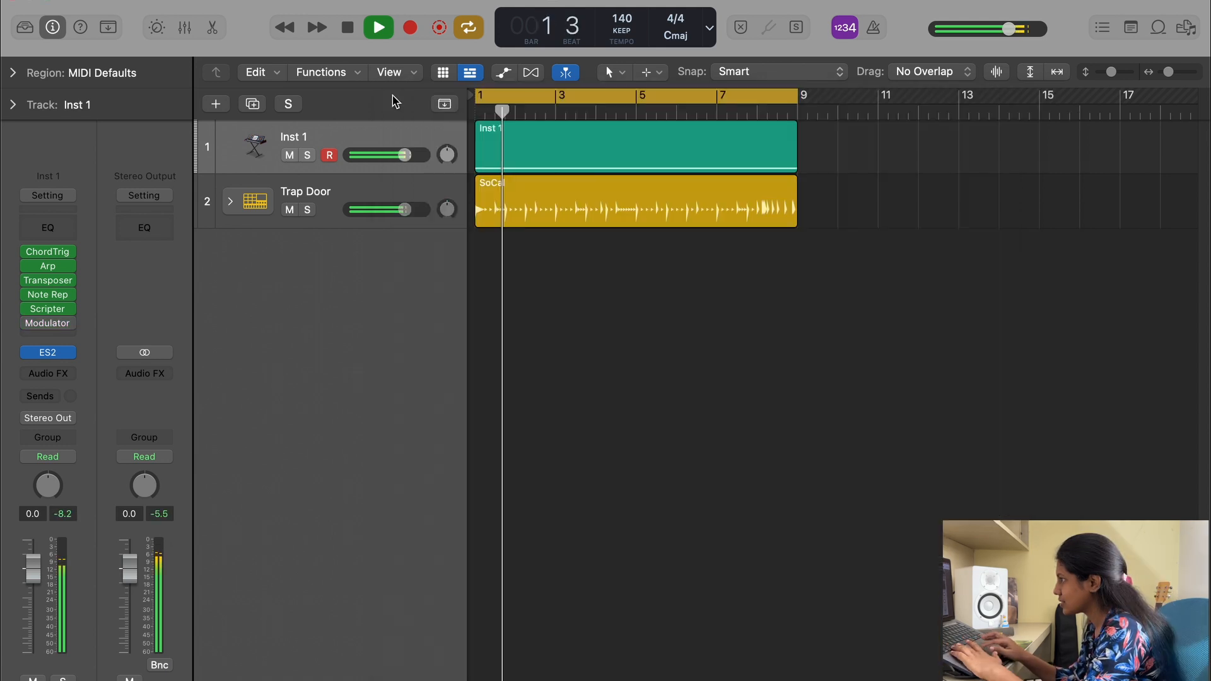
Open the Note Repeater on Inst 1, reset Velocity Ramp to 100 %, lower it to 76 %, and restart playback
{"action": "left_click", "coordinate": [50, 297]}
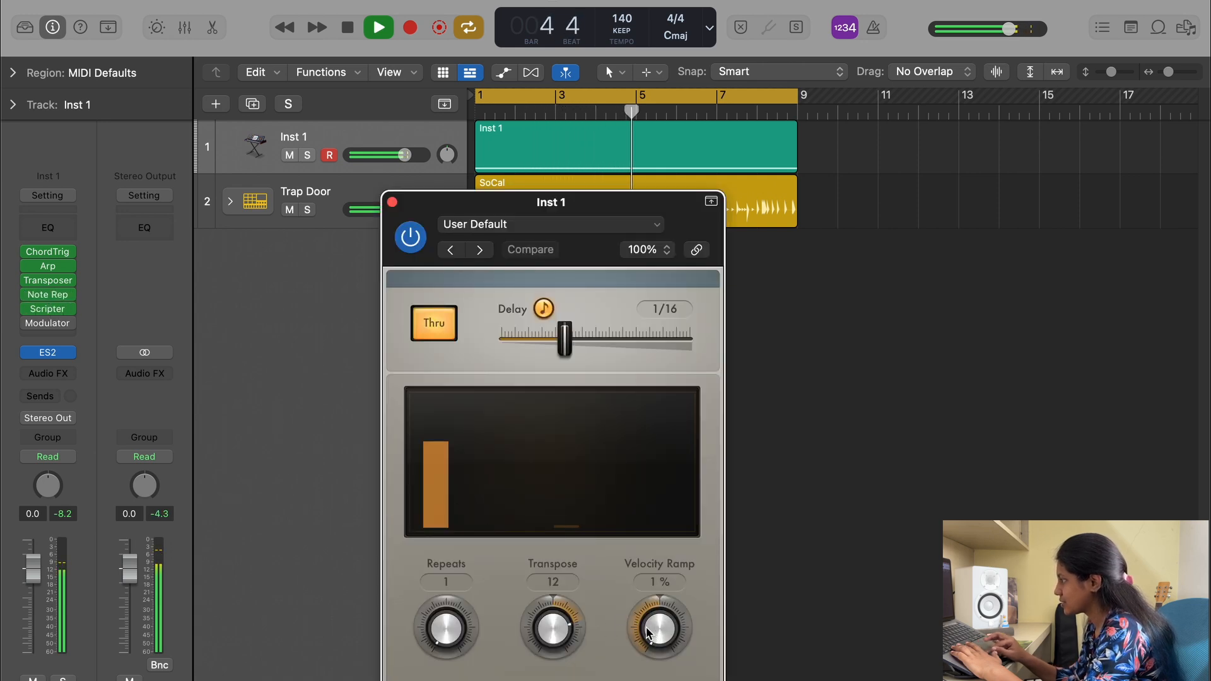
{"action": "left_click", "coordinate": [661, 657], "text": "alt"}
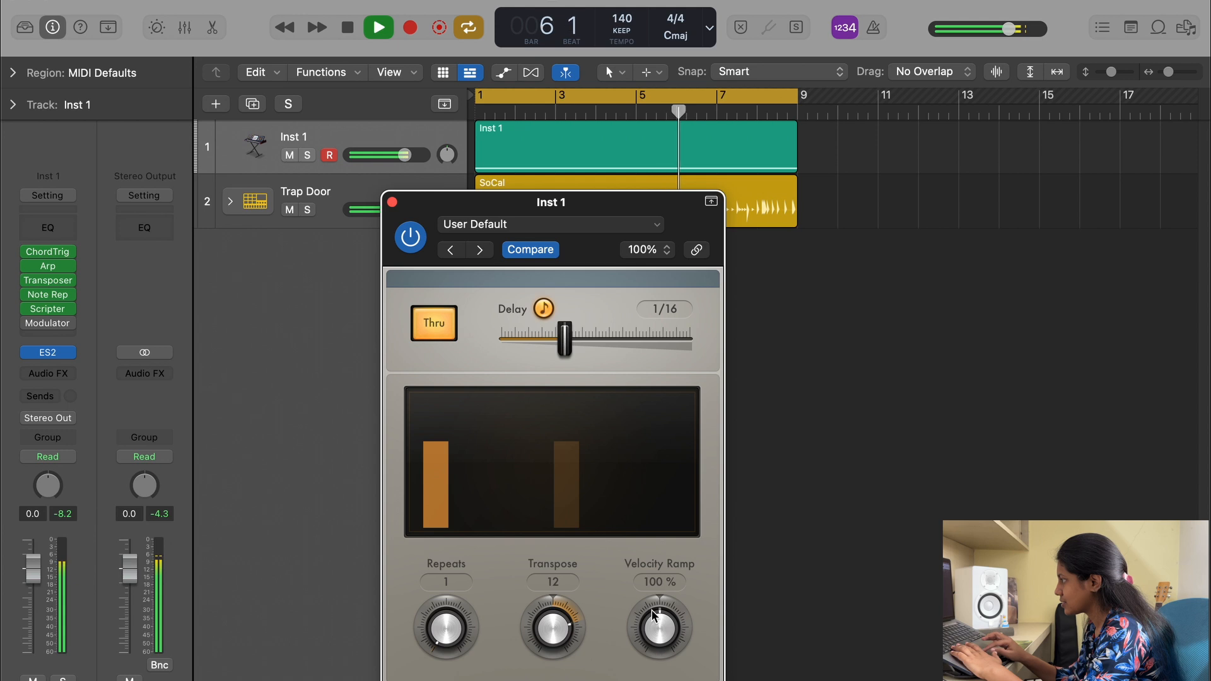
{"action": "key", "text": "space"}
{"action": "left_click_drag", "start_coordinate": [654, 611], "coordinate": [653, 630]}
{"action": "key", "text": "space"}
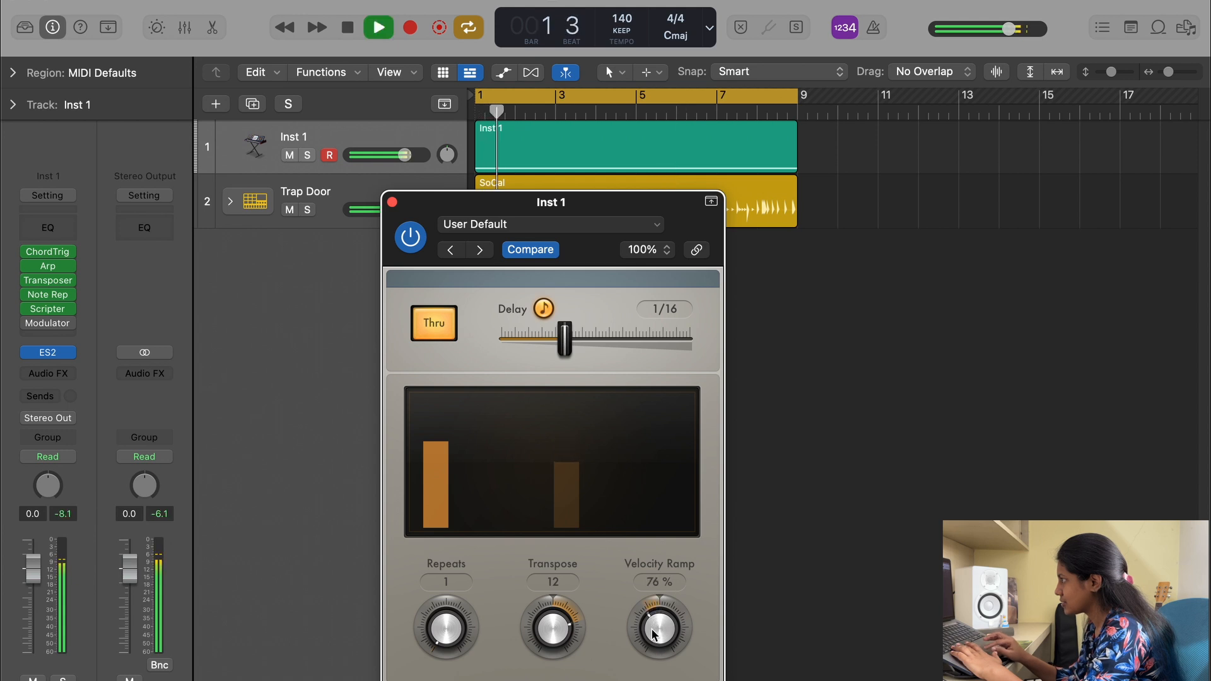
Mute the Trap Door track and set the Note Repeater's Delay to 1/8 and Velocity Ramp to 100 %
{"action": "left_click", "coordinate": [293, 211]}
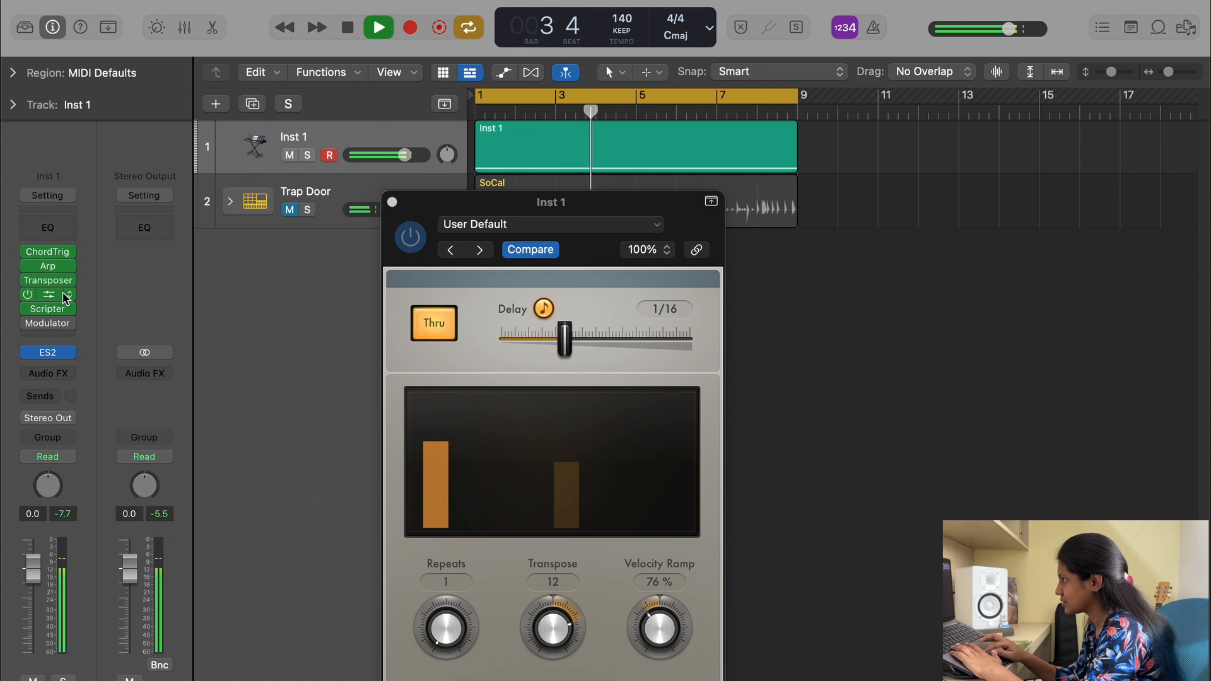
{"action": "left_click_drag", "start_coordinate": [564, 338], "coordinate": [593, 334]}
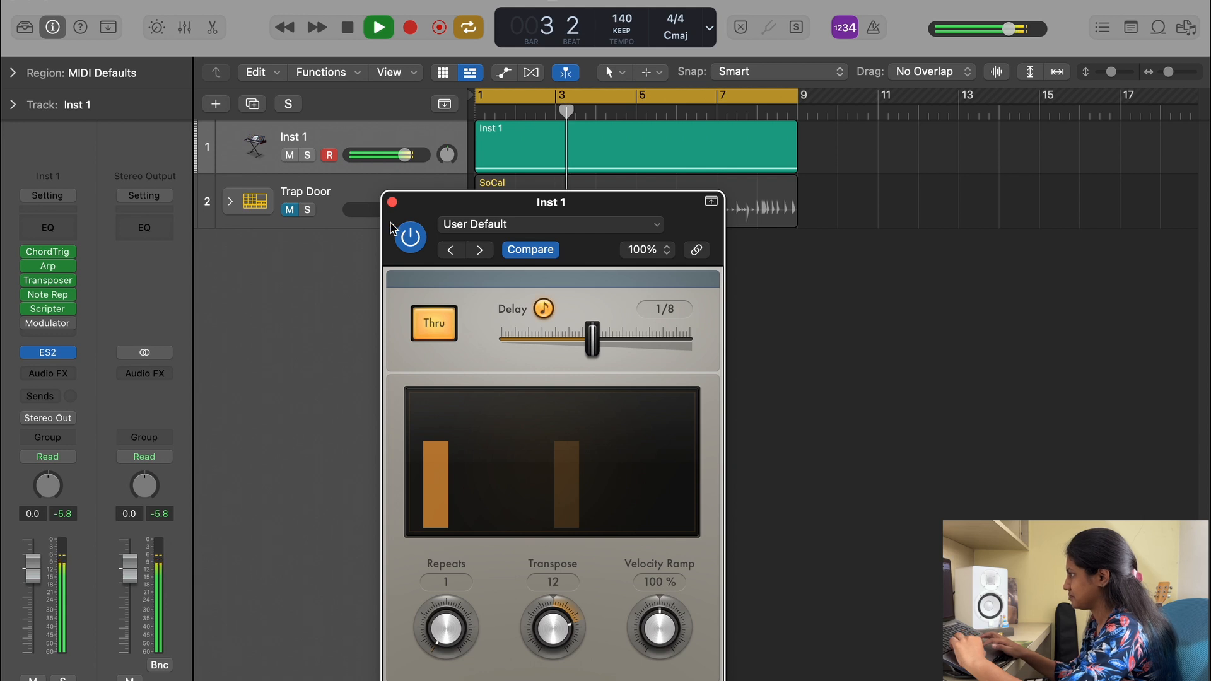
Close the Note Repeater, turn the Modulator on Inst 1 back on, and unmute the Trap Door track
{"action": "left_click", "coordinate": [391, 202]}
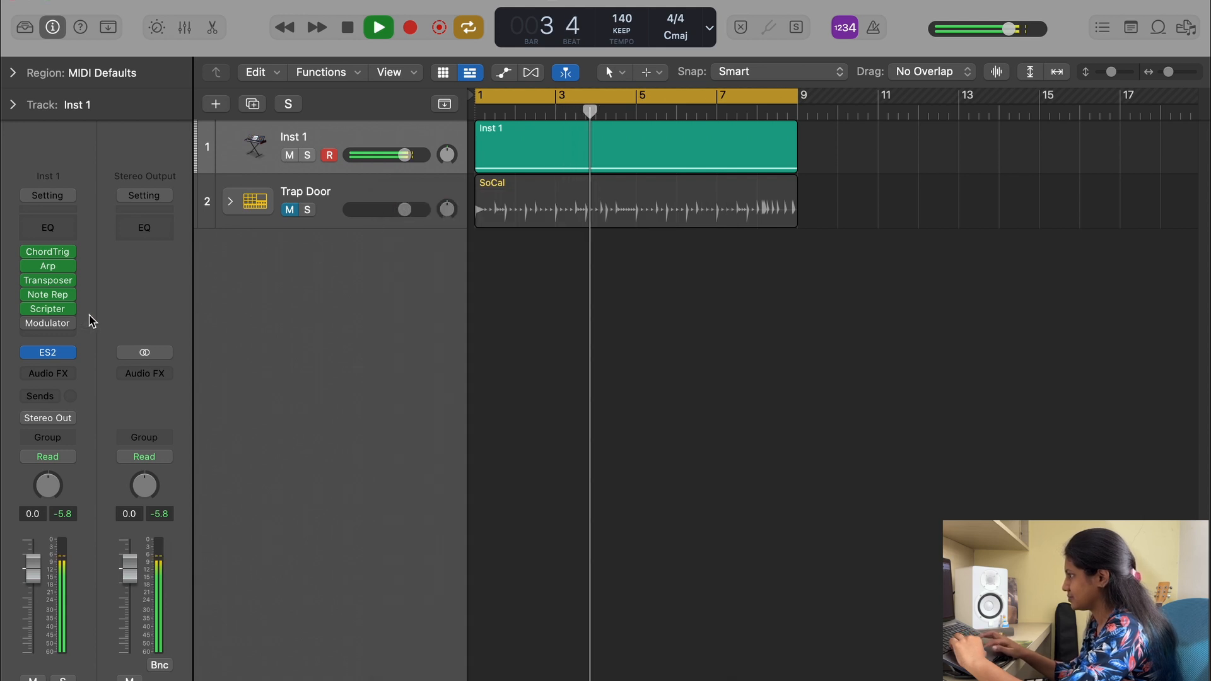
{"action": "left_click", "coordinate": [43, 323]}
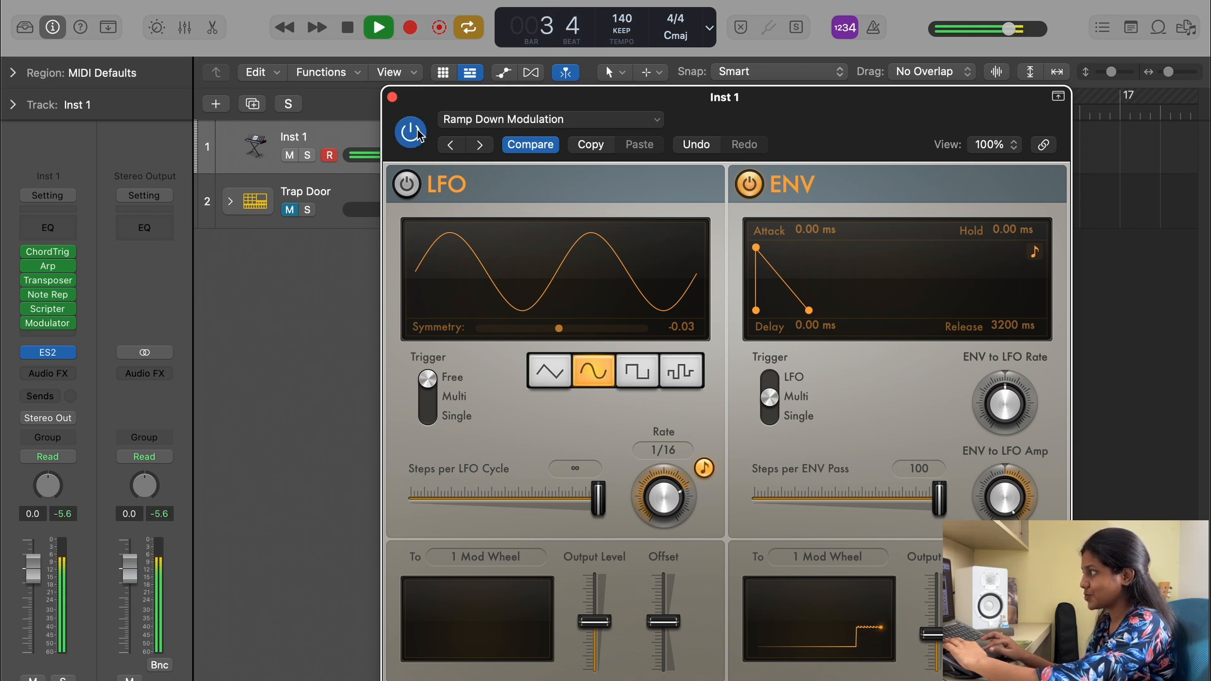
{"action": "left_click", "coordinate": [295, 210]}
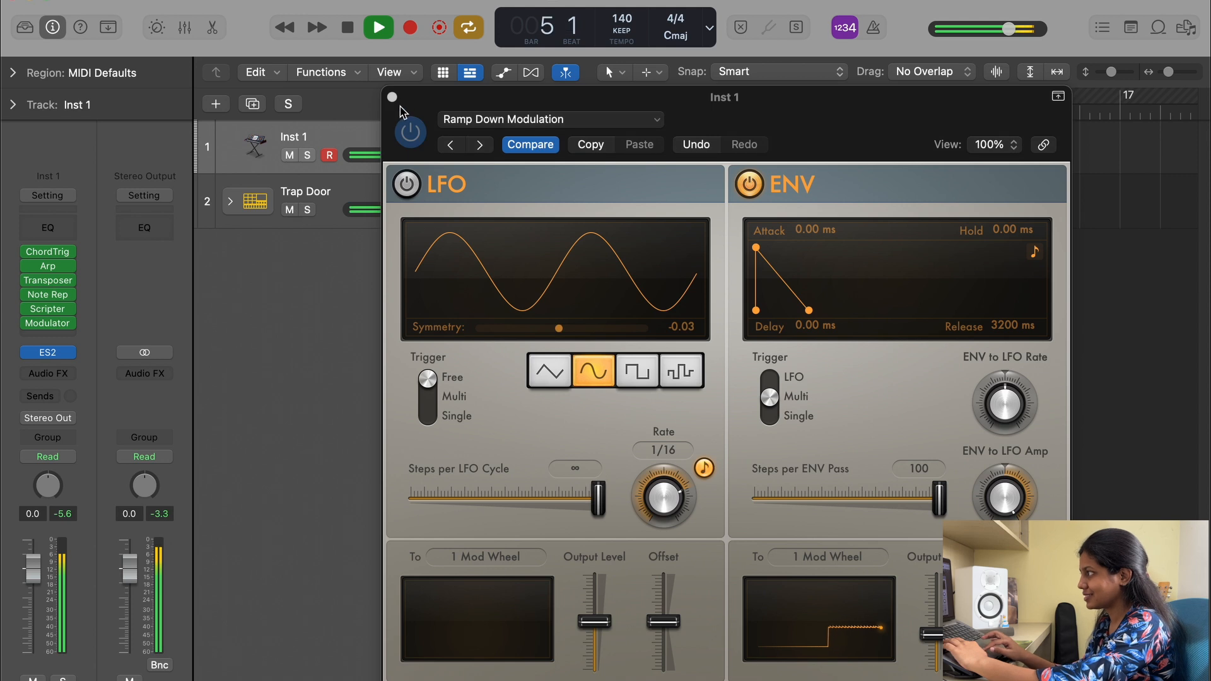
{"action": "left_click", "coordinate": [392, 97]}
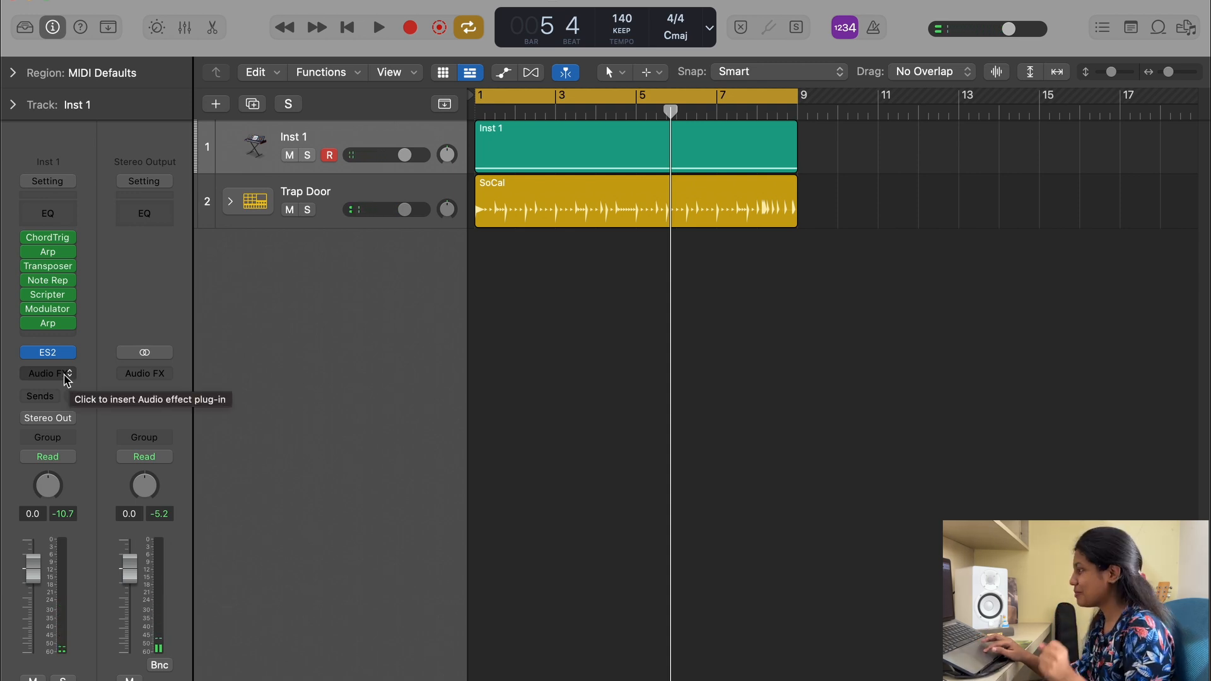
Insert a Tape Delay as the audio effect on Inst 1, replacing the Sample Delay
{"action": "left_click", "coordinate": [57, 374]}
{"action": "scroll", "coordinate": [100, 567], "scroll_direction": "down", "scroll_amount": 3}
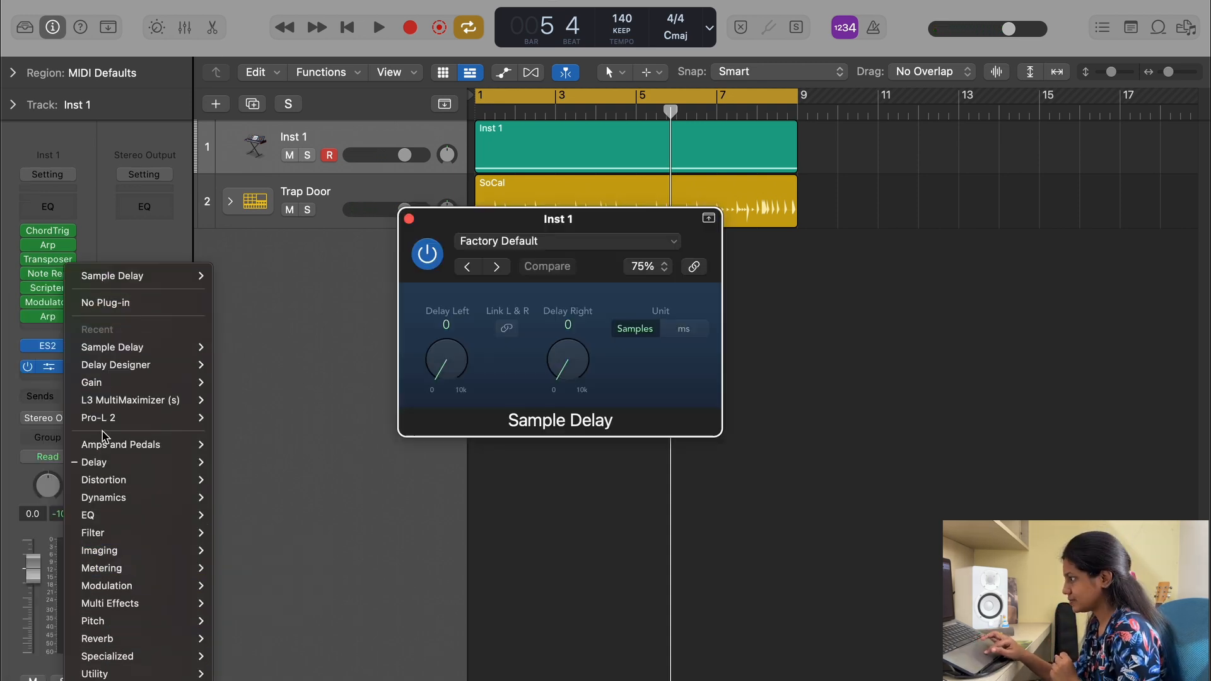
{"action": "mouse_move", "coordinate": [121, 462]}
{"action": "mouse_move", "coordinate": [264, 521]}
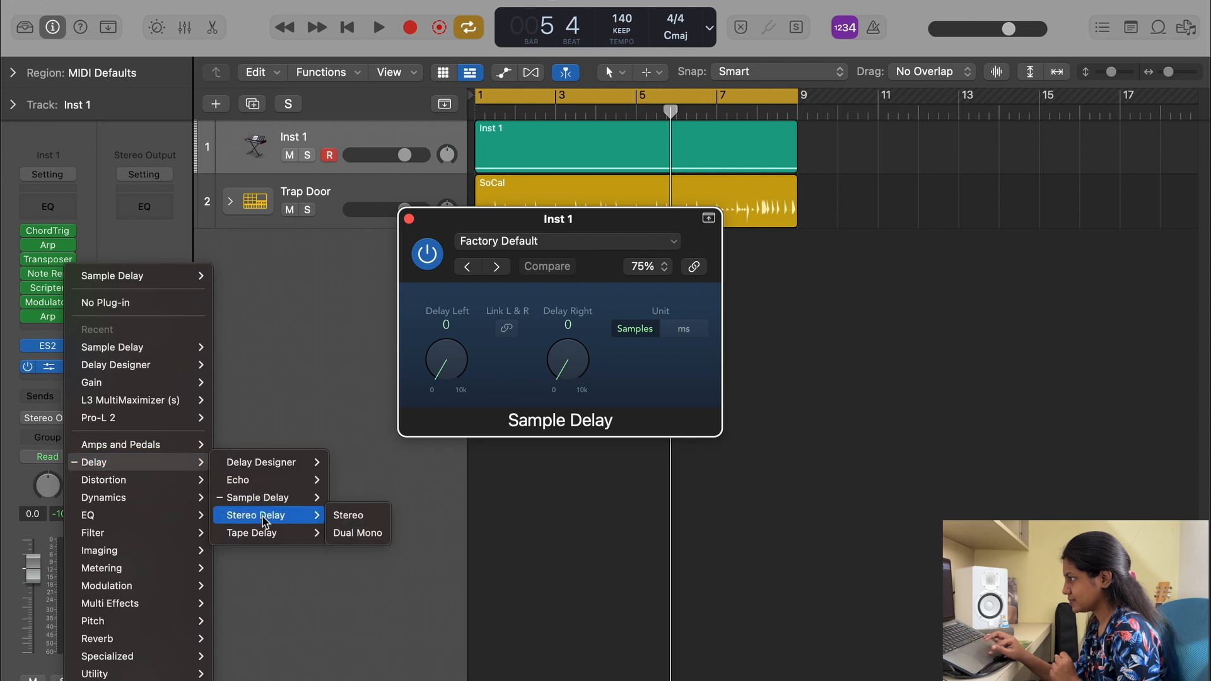
{"action": "mouse_move", "coordinate": [297, 532]}
{"action": "left_click", "coordinate": [344, 533]}
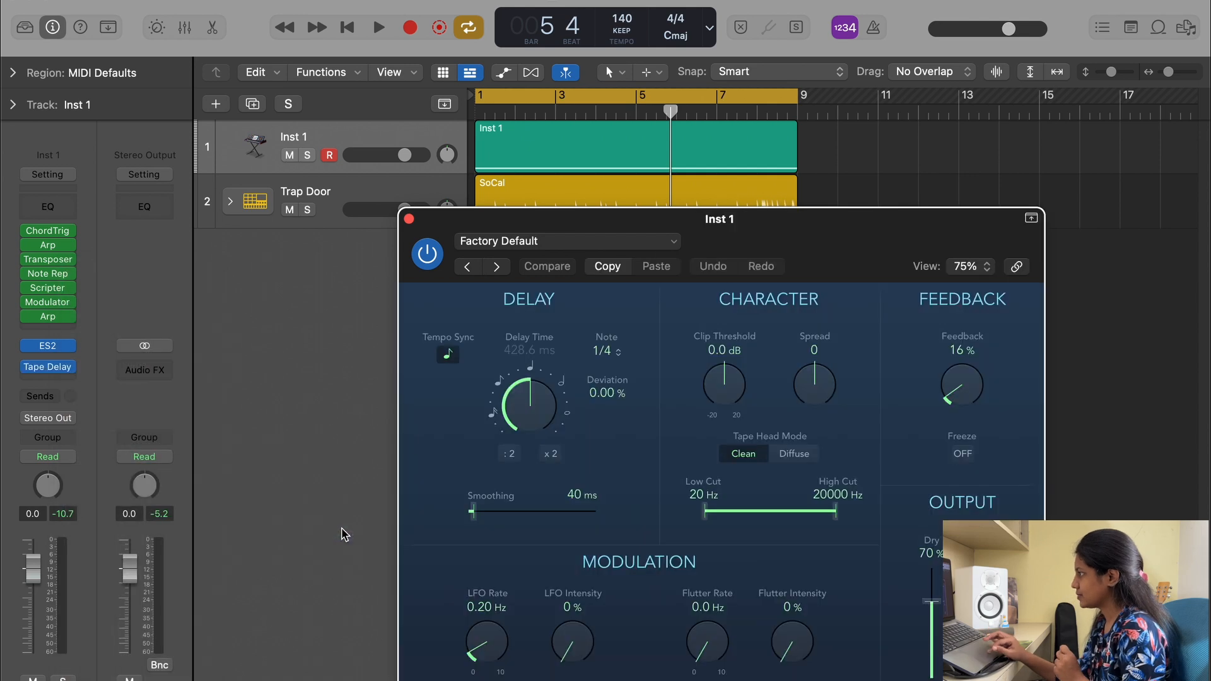
Set the Tape Delay to Diffuse, spread 42, feedback 11 %, dry 100 % and wet 39 % during playback, and close it
{"action": "left_click_drag", "start_coordinate": [835, 262], "coordinate": [701, 170]}
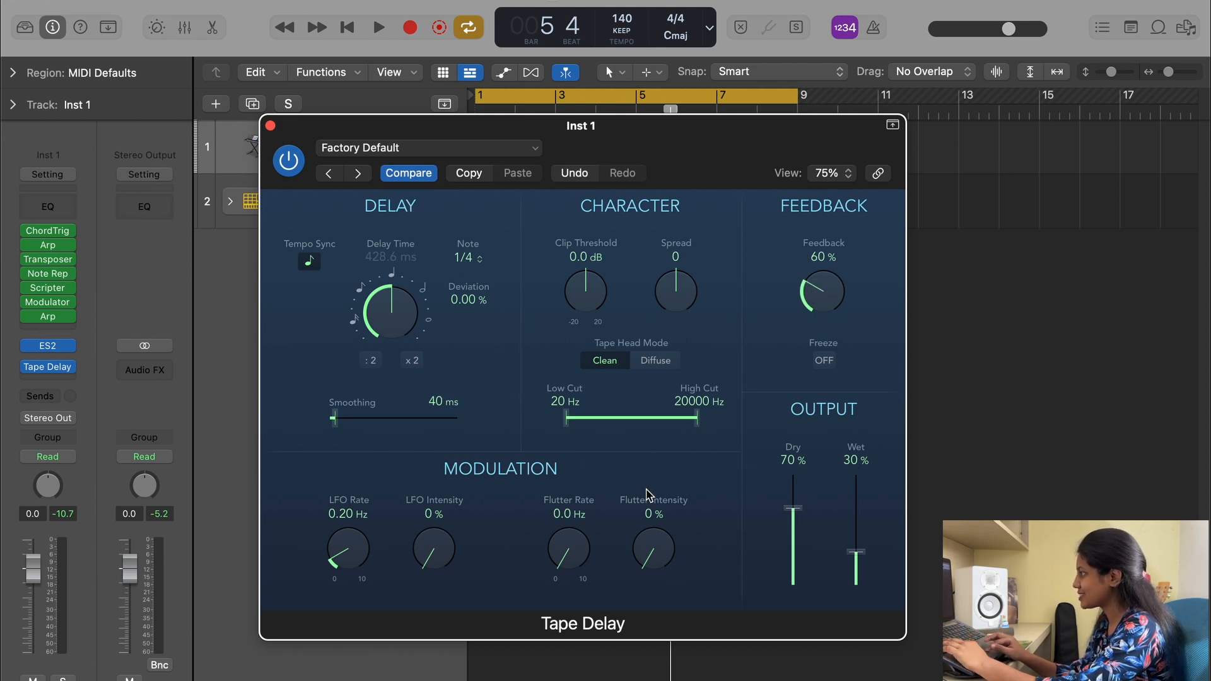
{"action": "key", "text": "space"}
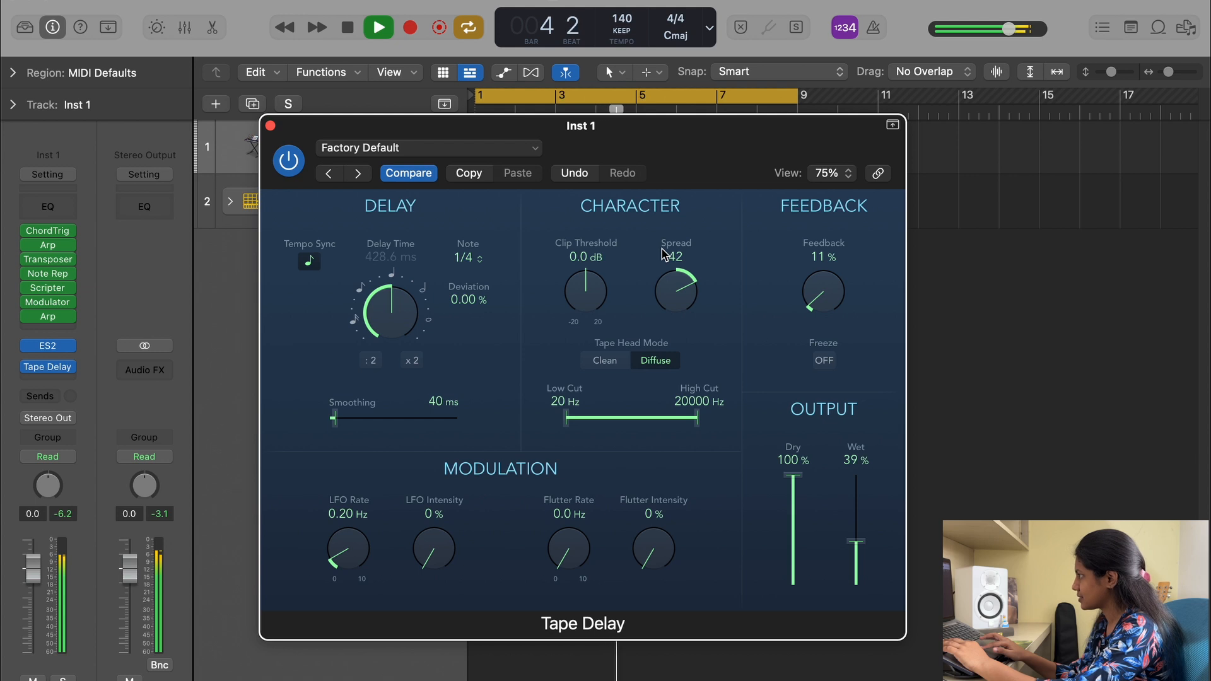
{"action": "key", "text": "space"}
{"action": "left_click", "coordinate": [270, 125]}
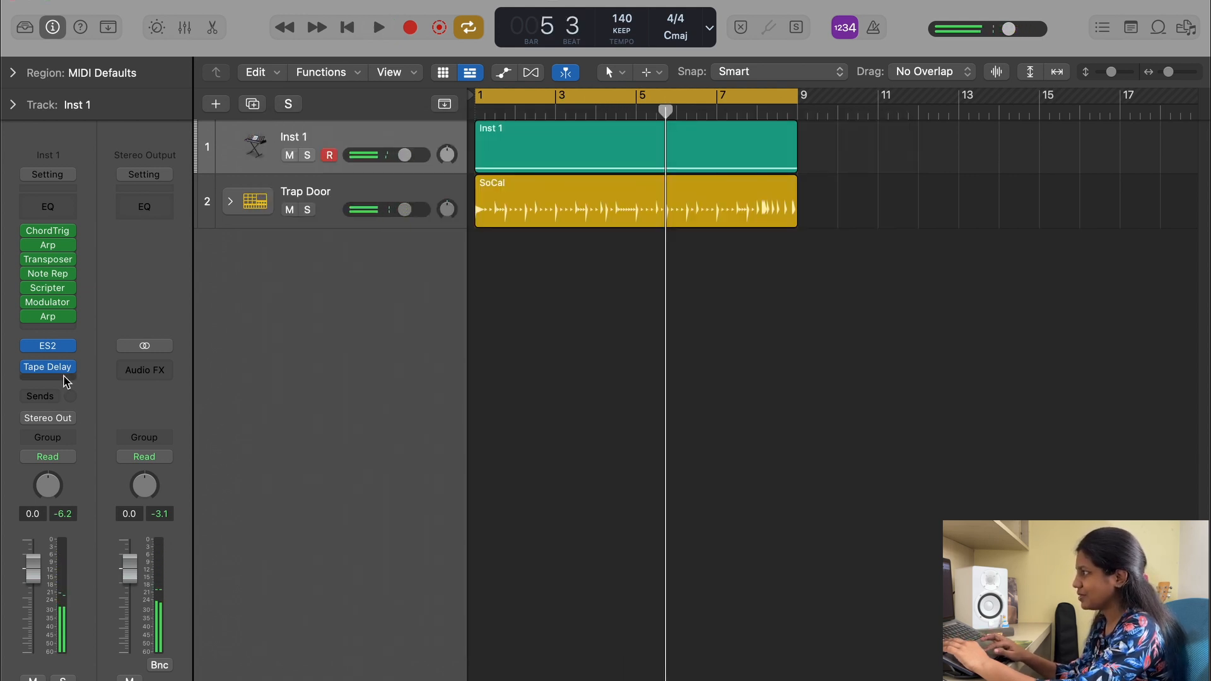
Insert a stereo ChromaVerb after the Tape Delay on Inst 1
{"action": "left_click", "coordinate": [65, 378]}
{"action": "mouse_move", "coordinate": [117, 676]}
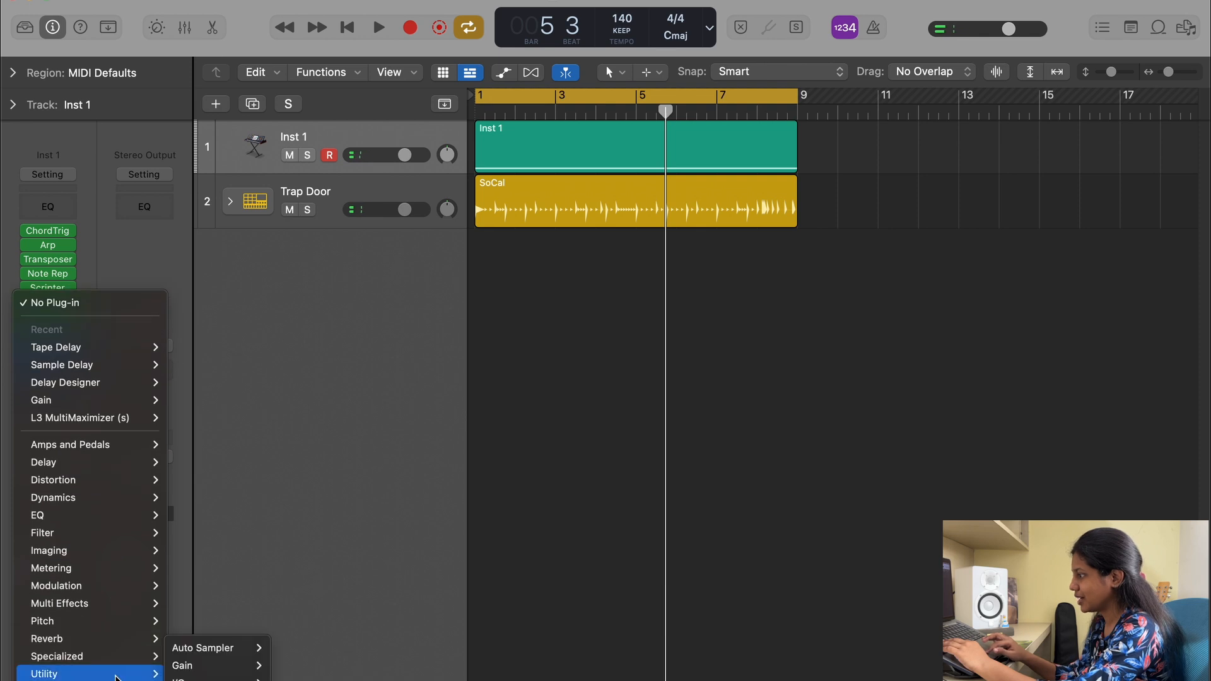
{"action": "mouse_move", "coordinate": [95, 638]}
{"action": "mouse_move", "coordinate": [252, 638]}
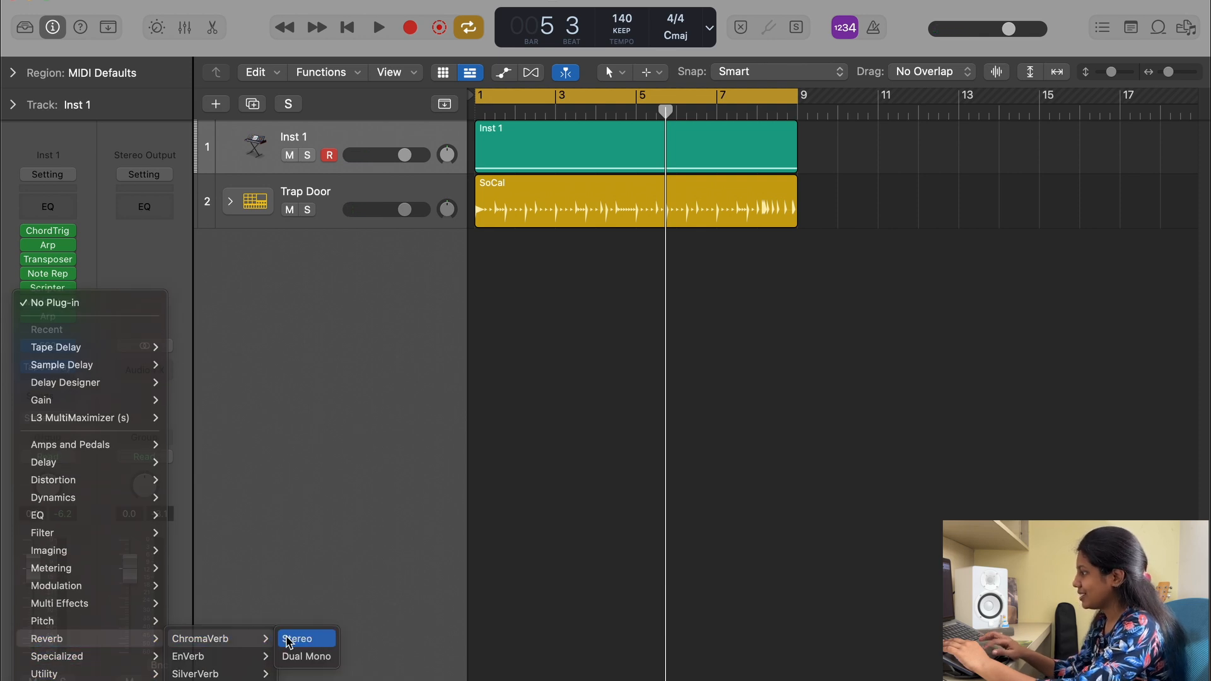
{"action": "left_click", "coordinate": [289, 638]}
Load ChromaVerb's Dirty Chamber preset and set its predelay to 18 ms while playing, closing the plug-in and stopping playback
{"action": "left_click", "coordinate": [615, 85]}
{"action": "mouse_move", "coordinate": [566, 529]}
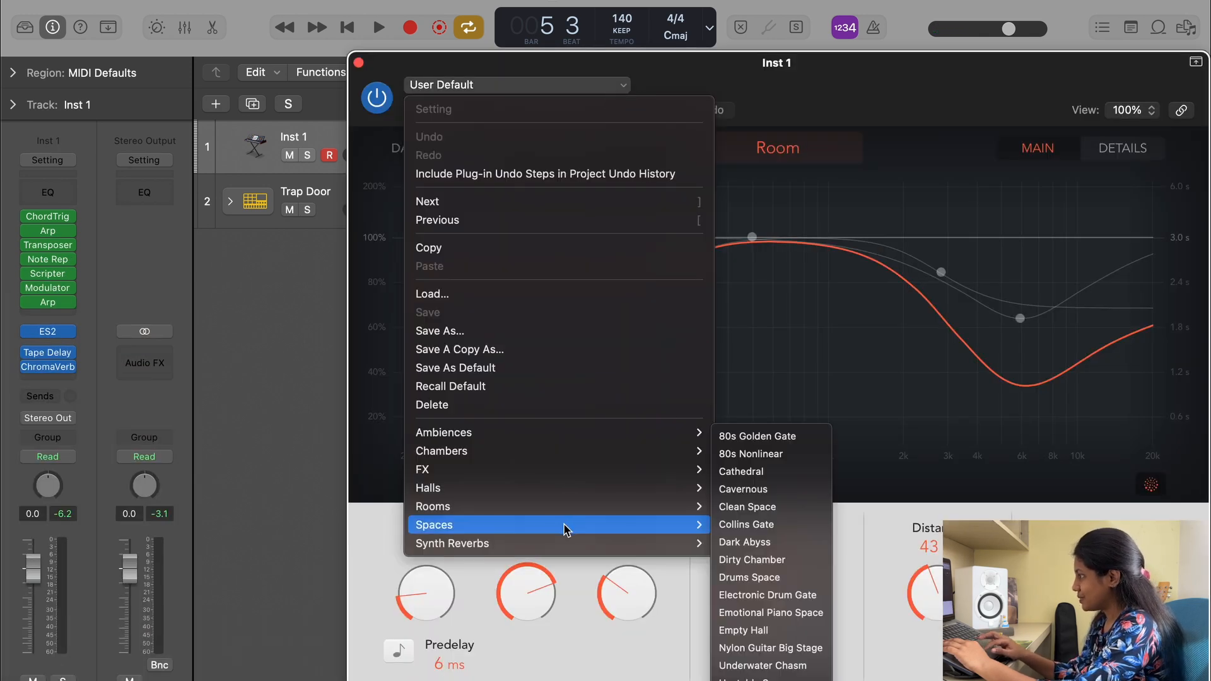
{"action": "mouse_move", "coordinate": [558, 455]}
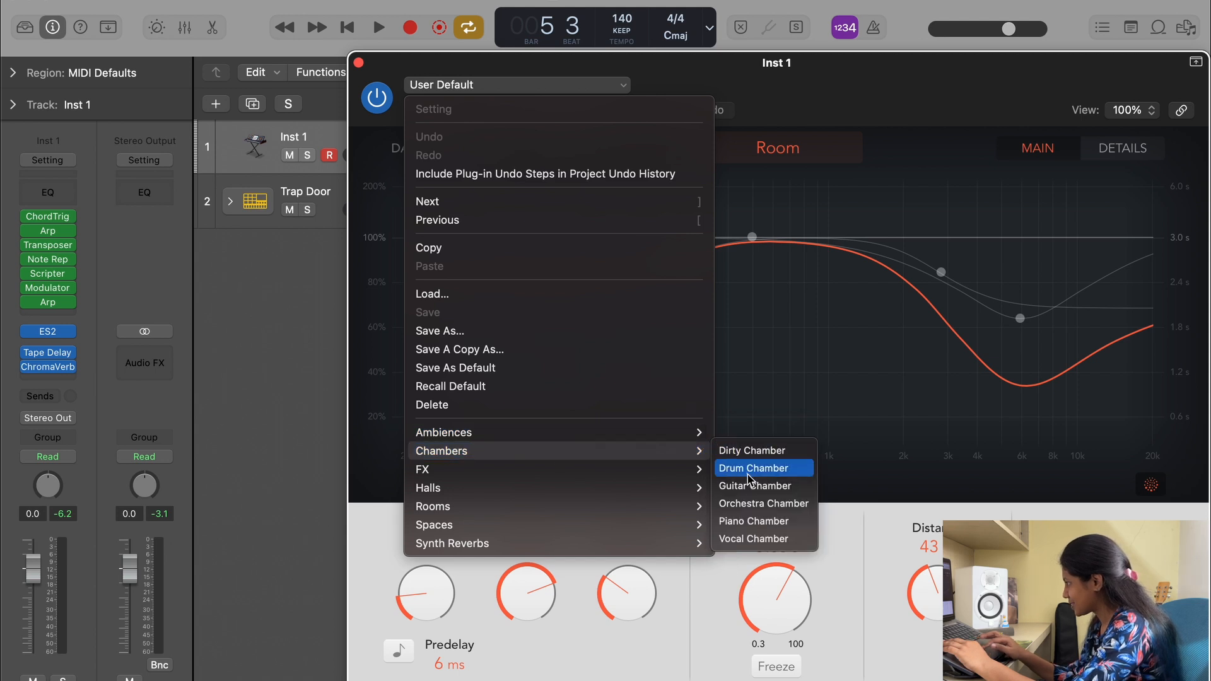
{"action": "left_click", "coordinate": [764, 451]}
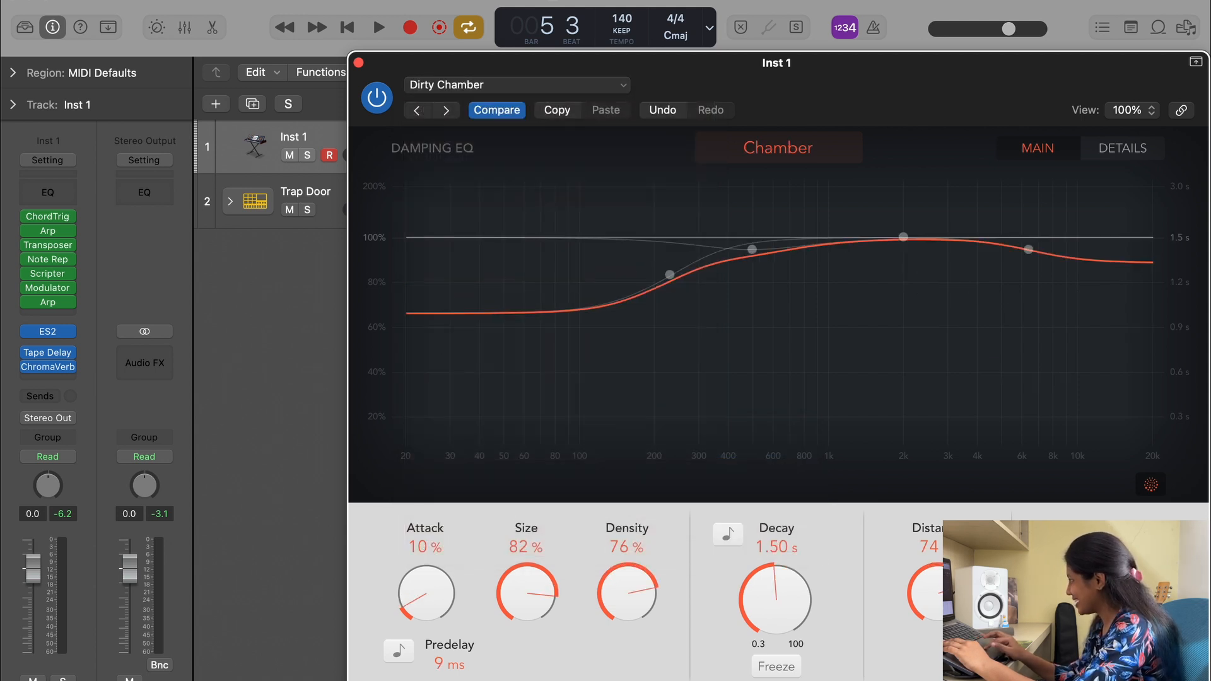
{"action": "key", "text": "space"}
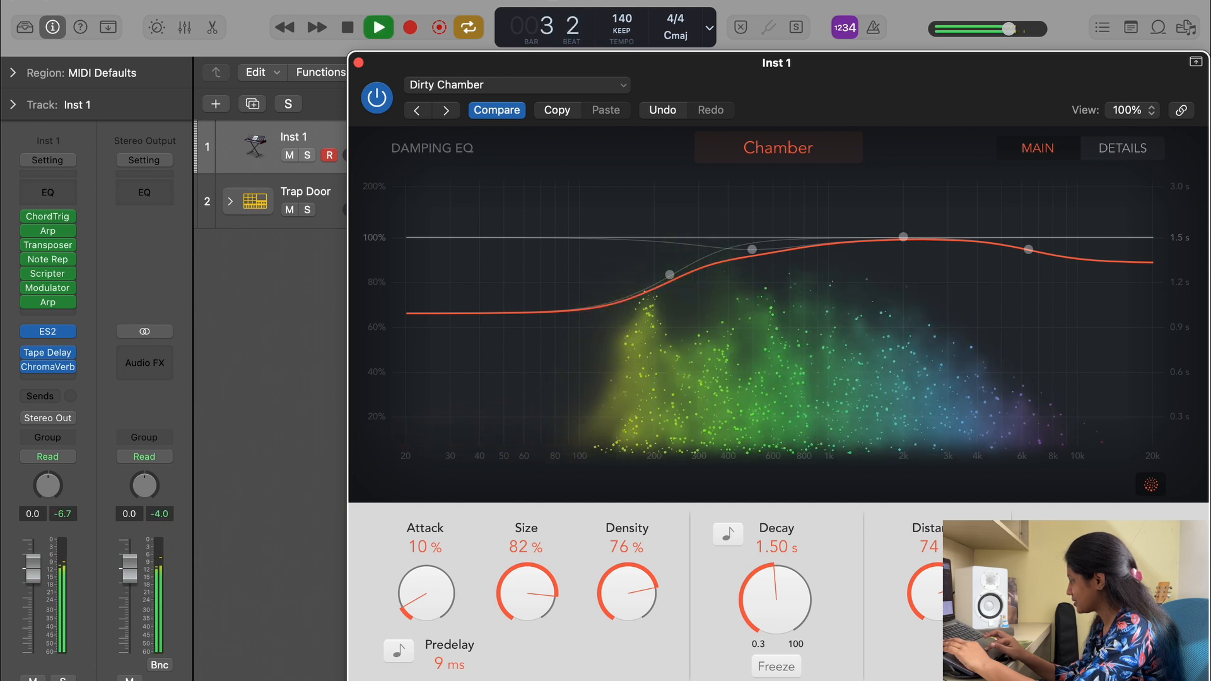
{"action": "left_click_drag", "start_coordinate": [460, 667], "coordinate": [459, 661]}
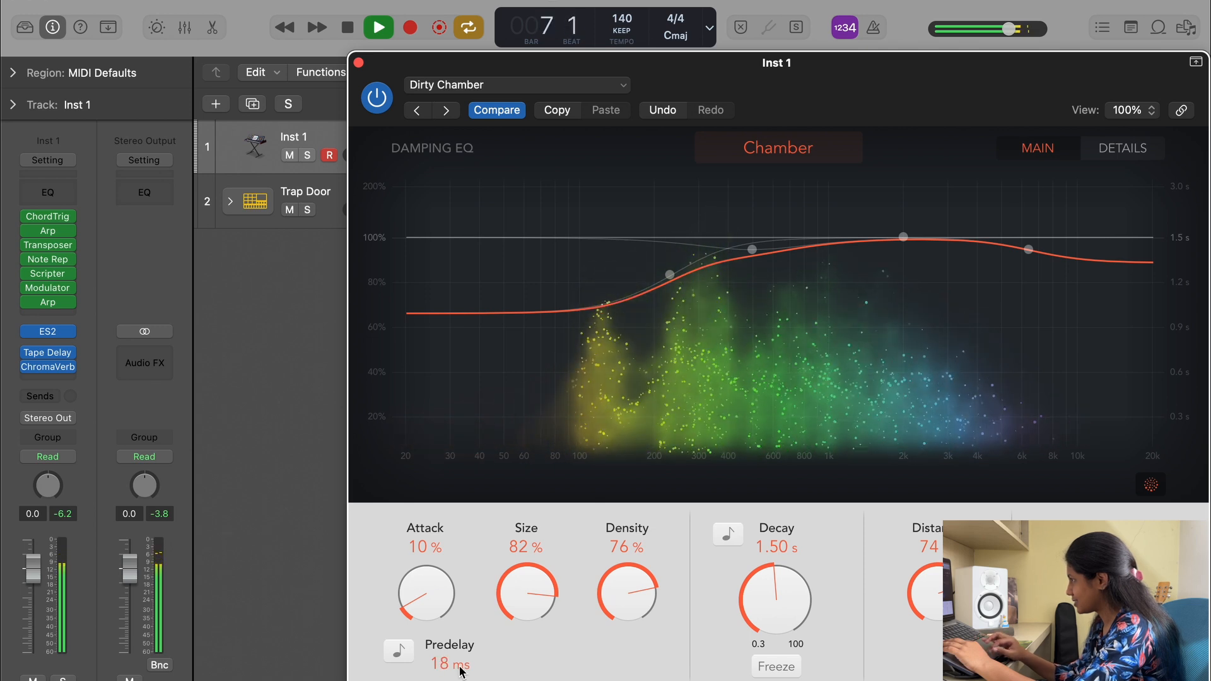
{"action": "left_click", "coordinate": [358, 63]}
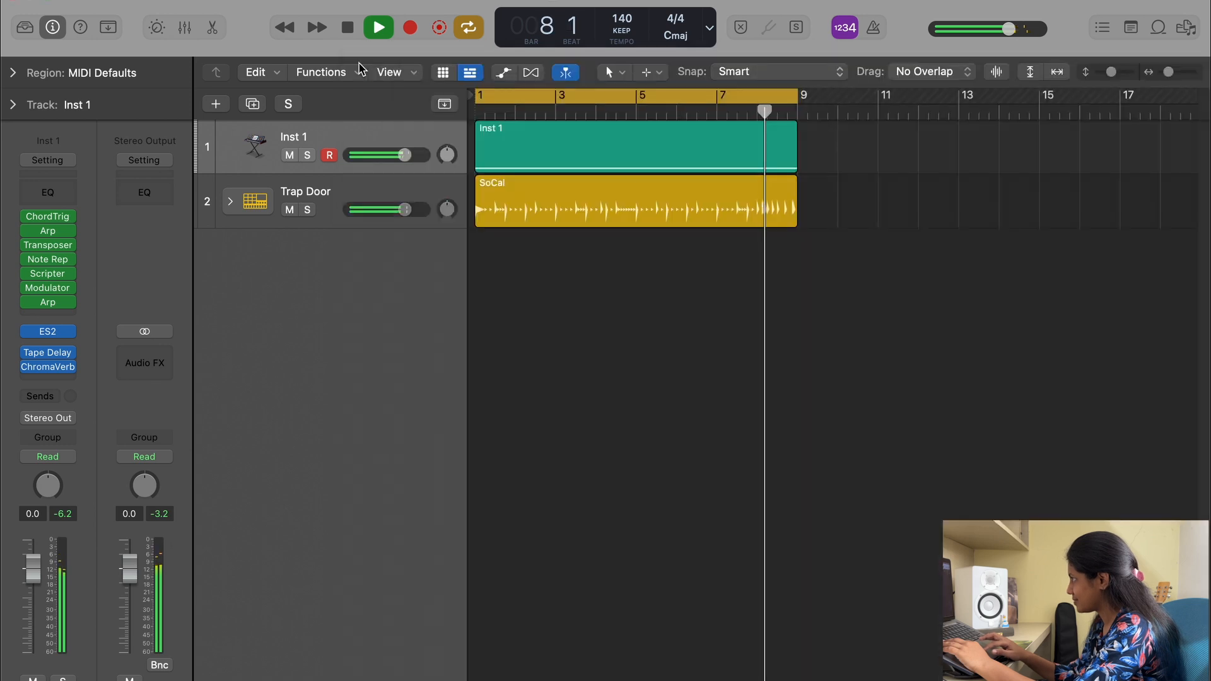
{"action": "key", "text": "space"}
Repeat the Inst 1 and SoCal regions once so the copies start at bar 9
{"action": "left_click_drag", "start_coordinate": [766, 264], "coordinate": [659, 171]}
{"action": "key", "text": "super+r"}
{"action": "left_click", "coordinate": [817, 275]}
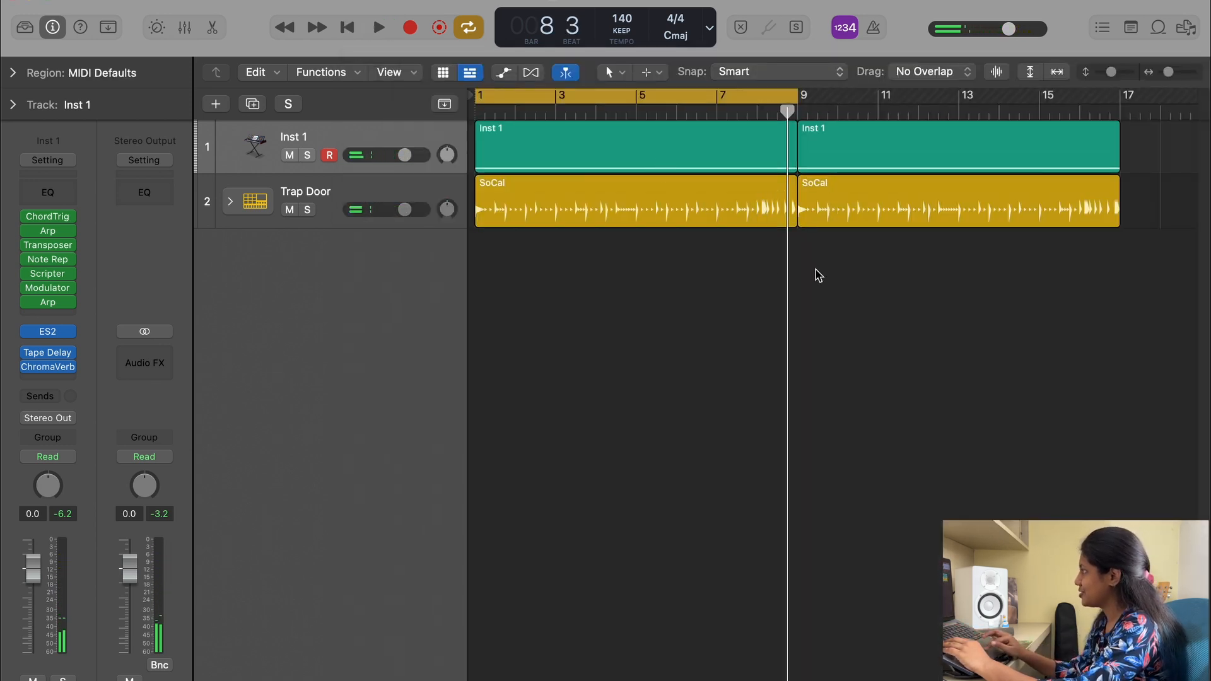
Duplicate the Inst 1 track with its plug-ins and move the second Inst 1 region onto the new track
{"action": "left_click", "coordinate": [865, 163]}
{"action": "key", "text": "super+d"}
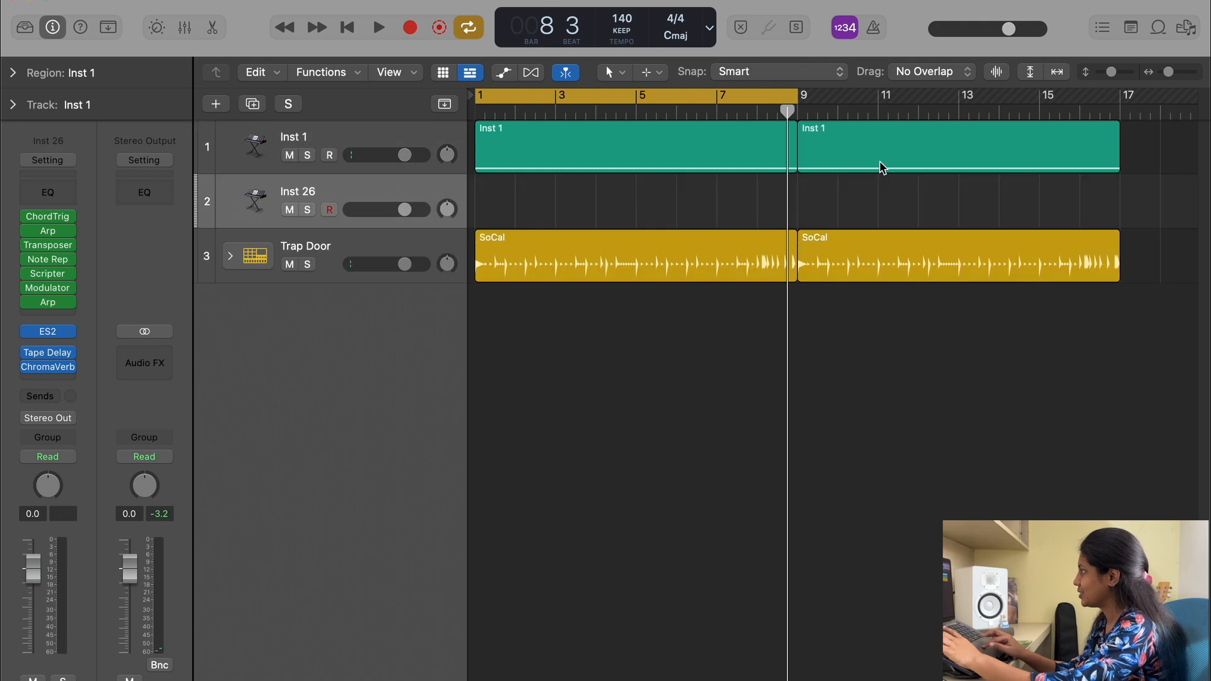
{"action": "left_click_drag", "start_coordinate": [871, 172], "coordinate": [870, 195]}
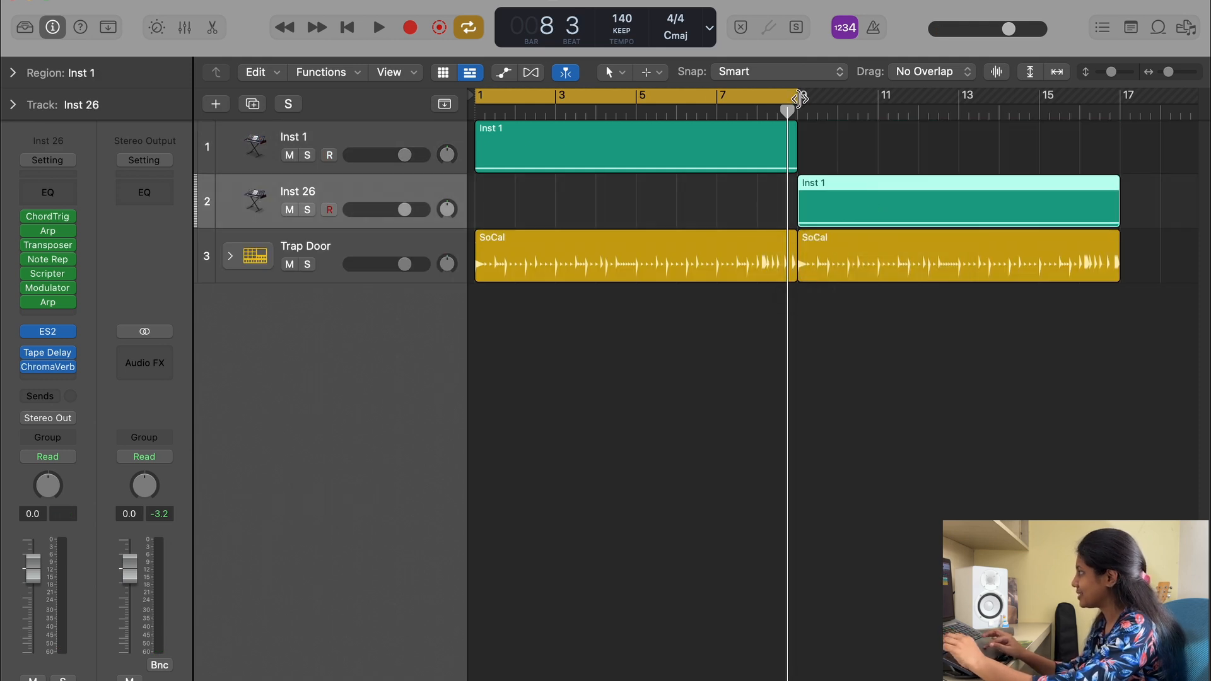
Extend the cycle range to bar 17 and start playback from the region on Inst 26
{"action": "left_click_drag", "start_coordinate": [799, 97], "coordinate": [1114, 135]}
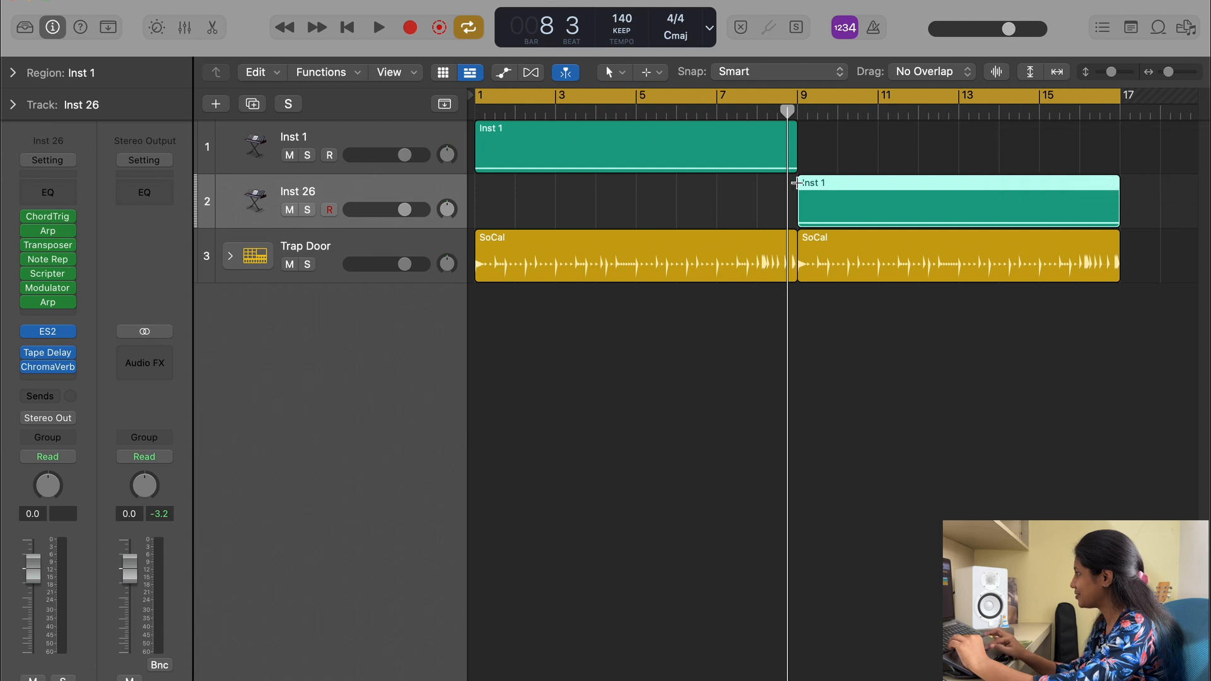
{"action": "left_click", "coordinate": [796, 184]}
{"action": "key", "text": "space"}
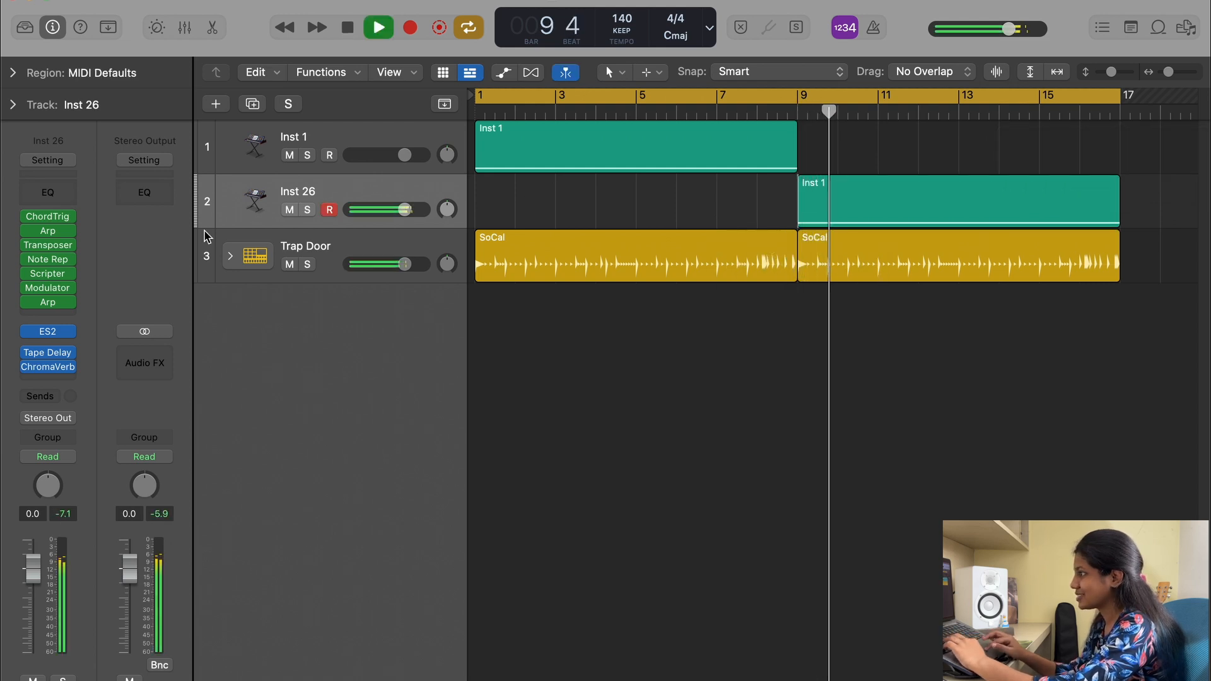
Set the first Arpeggiator's rate on Inst 26 to 1/32 dotted and close its window
{"action": "left_click", "coordinate": [54, 235]}
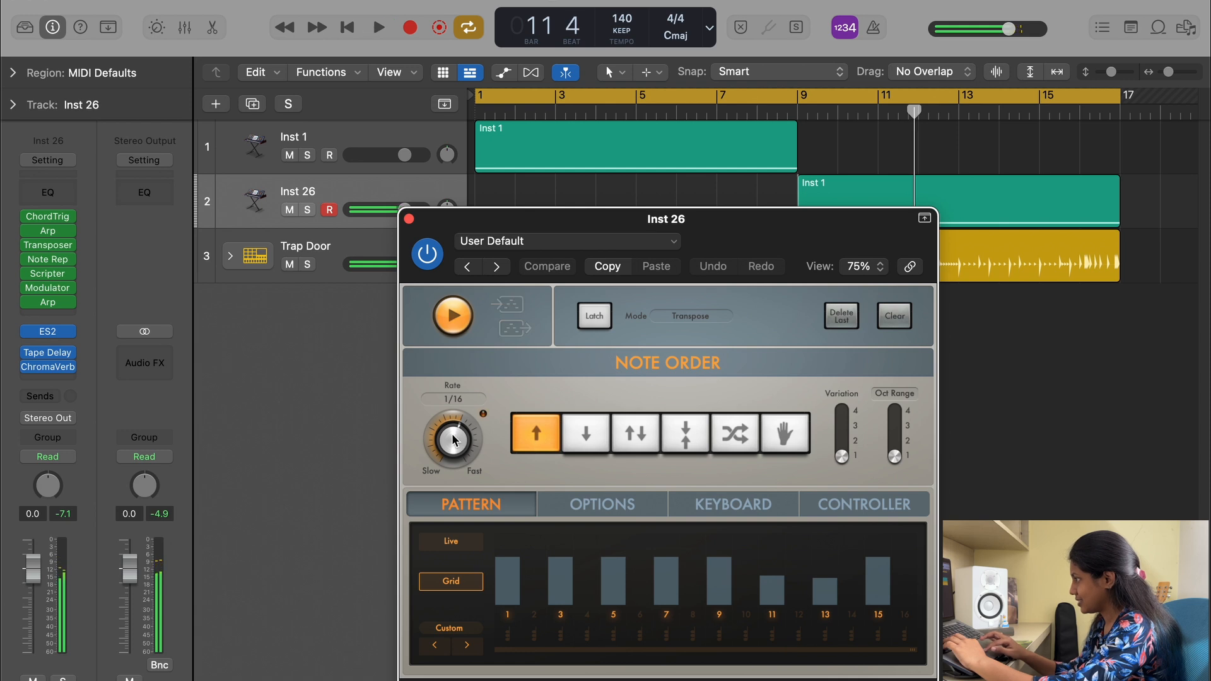
{"action": "key", "text": "space"}
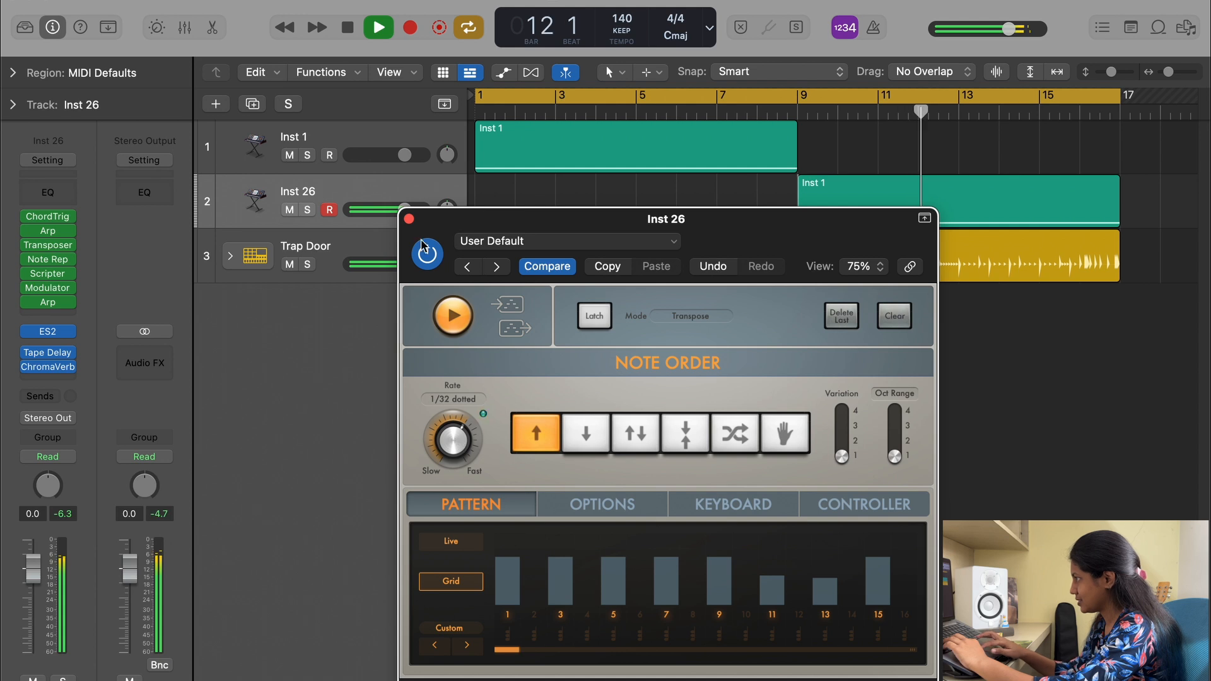
{"action": "left_click", "coordinate": [408, 218]}
Lower the Inst 26 track volume to -12.4 dB and repeat the Inst 1 region at bar 9
{"action": "left_click_drag", "start_coordinate": [404, 209], "coordinate": [387, 210]}
{"action": "left_click", "coordinate": [608, 134]}
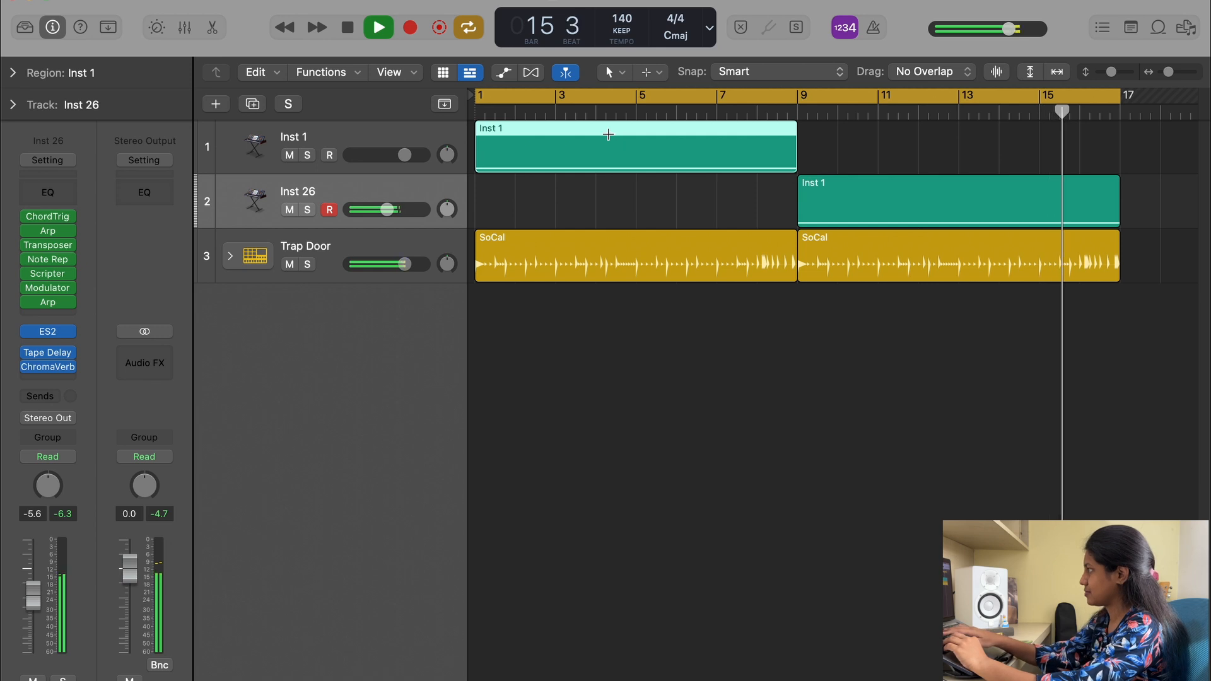
{"action": "key", "text": "super+r"}
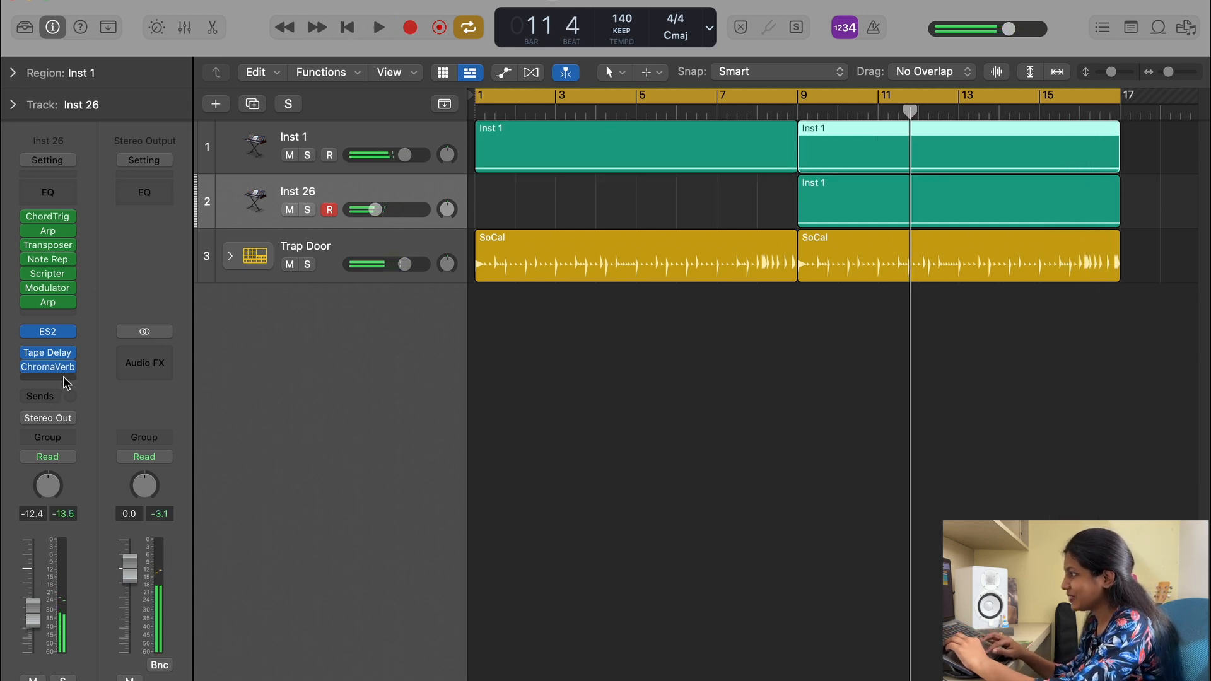
Insert a Stereo Spread imaging effect after the ChromaVerb on Inst 26
{"action": "left_click", "coordinate": [65, 381]}
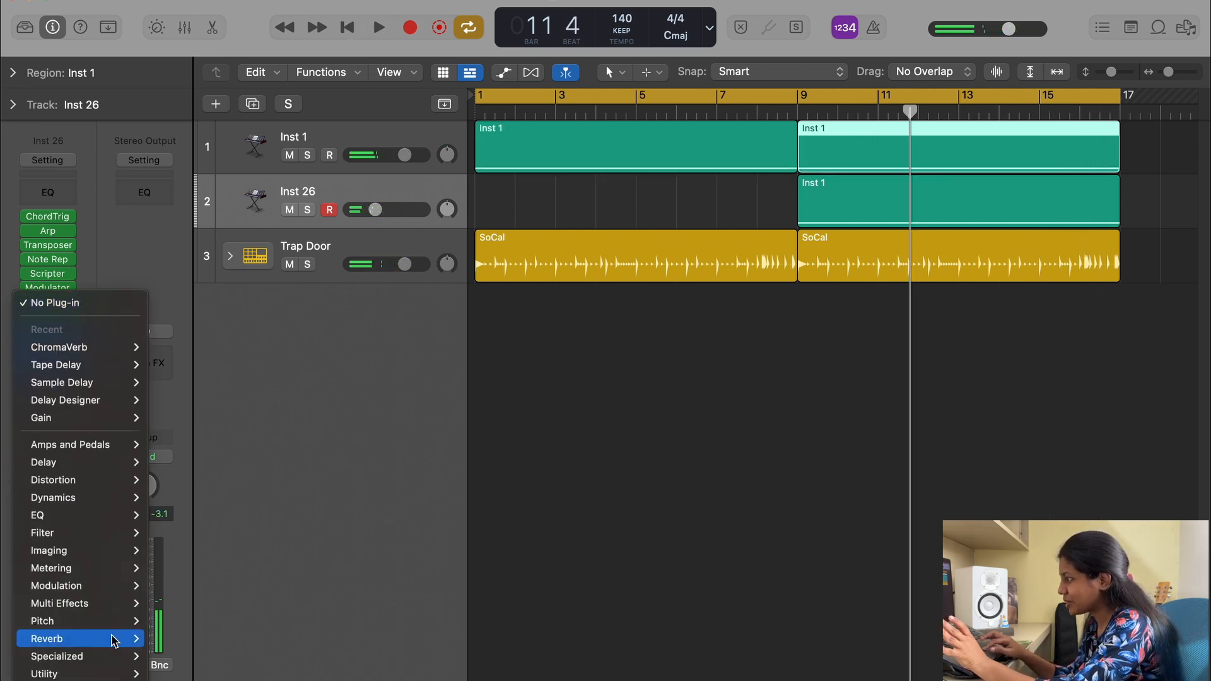
{"action": "mouse_move", "coordinate": [117, 503]}
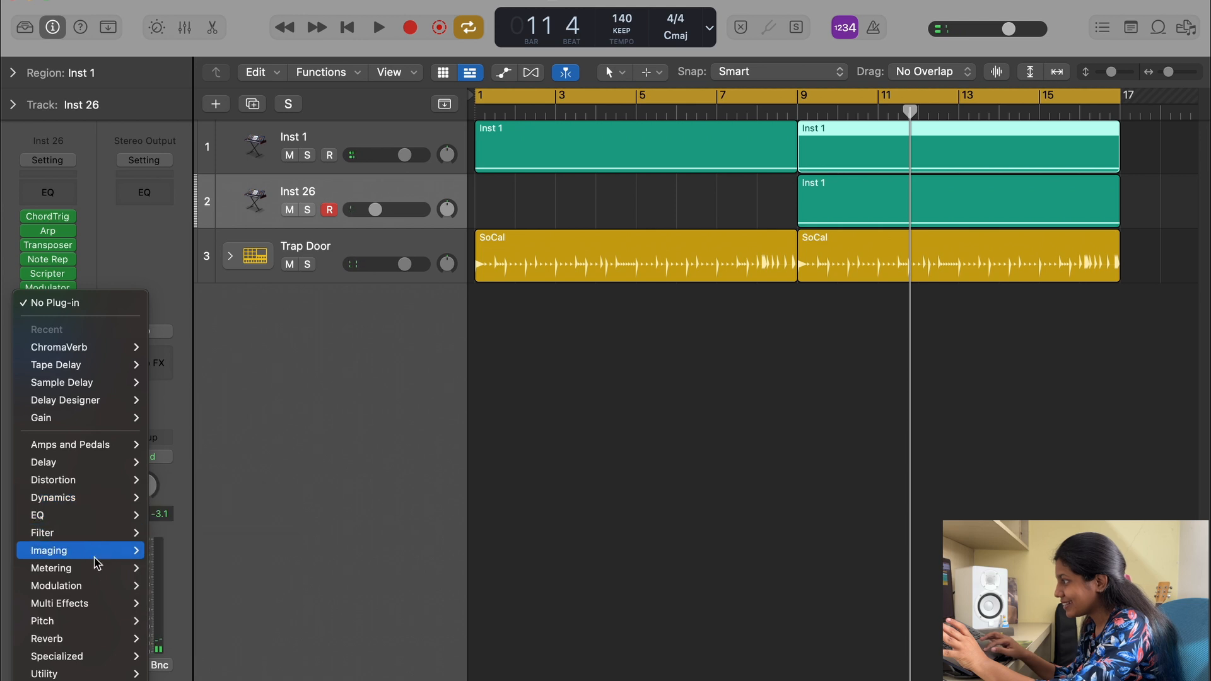
{"action": "mouse_move", "coordinate": [75, 550]}
{"action": "mouse_move", "coordinate": [221, 585]}
{"action": "left_click", "coordinate": [320, 587]}
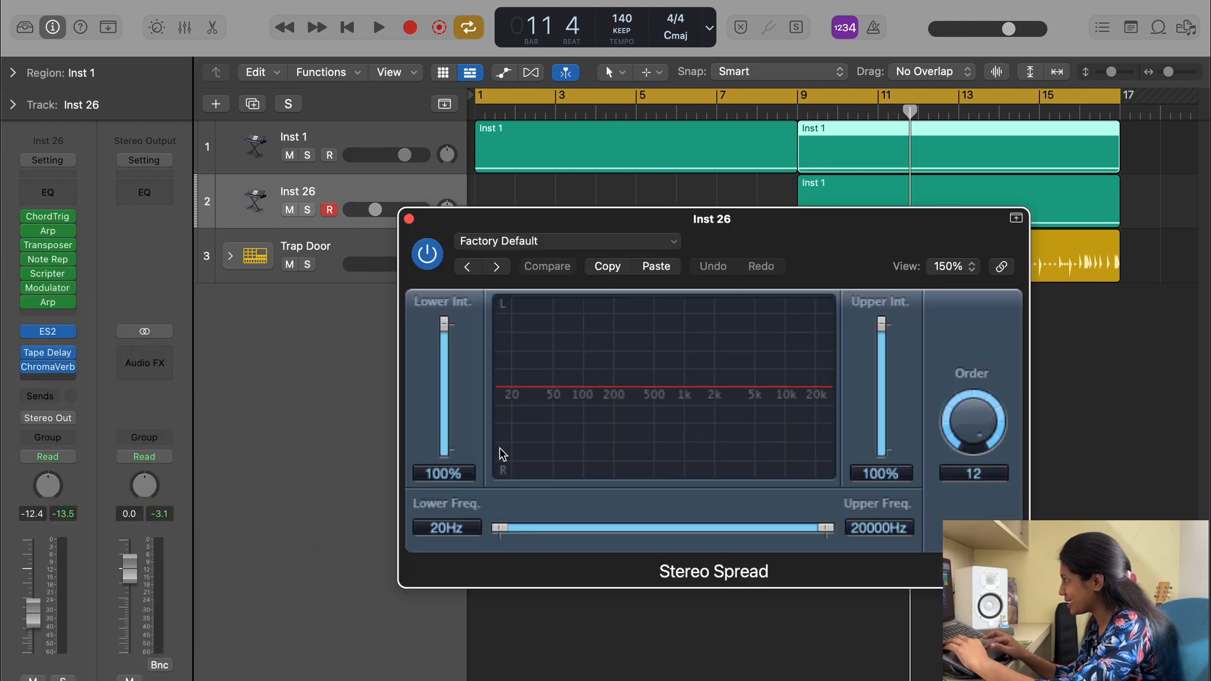
Listen to the layered section from bar 9, toggling solo on Inst 26, and close the Stereo Spread
{"action": "key", "text": "Return"}
{"action": "key", "text": "space"}
{"action": "left_click", "coordinate": [797, 115]}
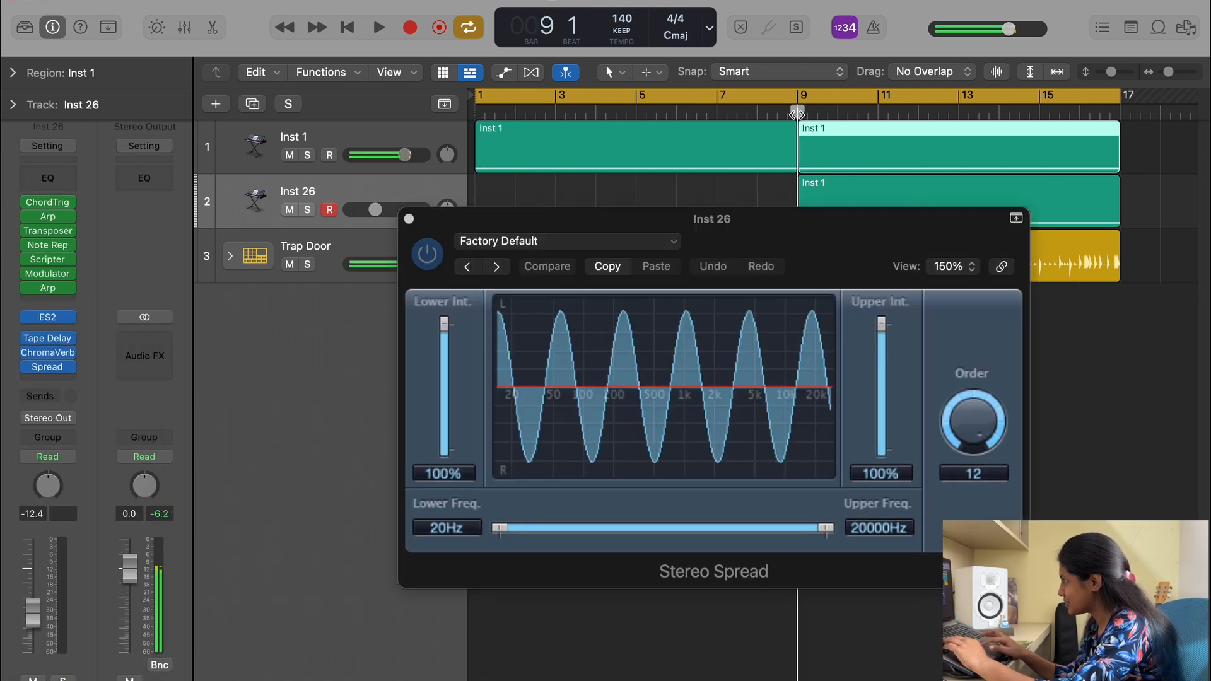
{"action": "key", "text": "space"}
{"action": "key", "text": "s"}
{"action": "key", "text": "s"}
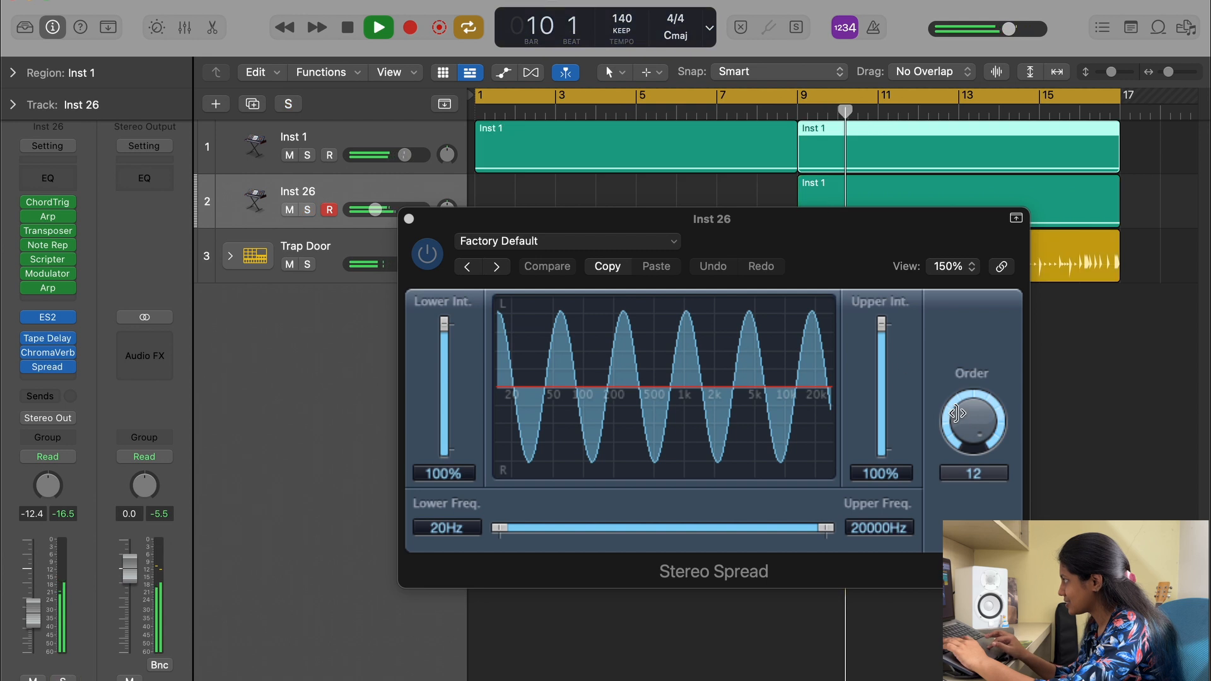
{"action": "left_click", "coordinate": [408, 219]}
Raise the Inst 26 track volume to -8.4 dB, stop playback and deselect the region
{"action": "left_click_drag", "start_coordinate": [374, 209], "coordinate": [384, 210]}
{"action": "key", "text": "space"}
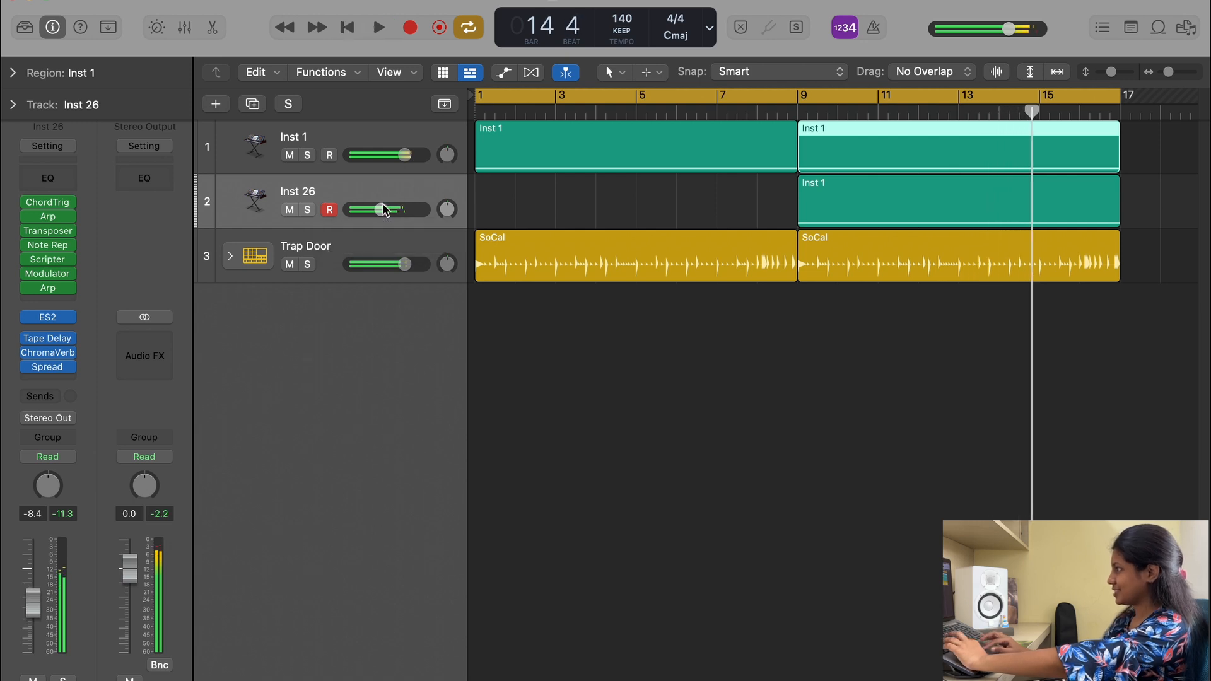
{"action": "left_click", "coordinate": [679, 382]}
Return the playhead to bar 1 and show the Mixer
{"action": "key", "text": "Return"}
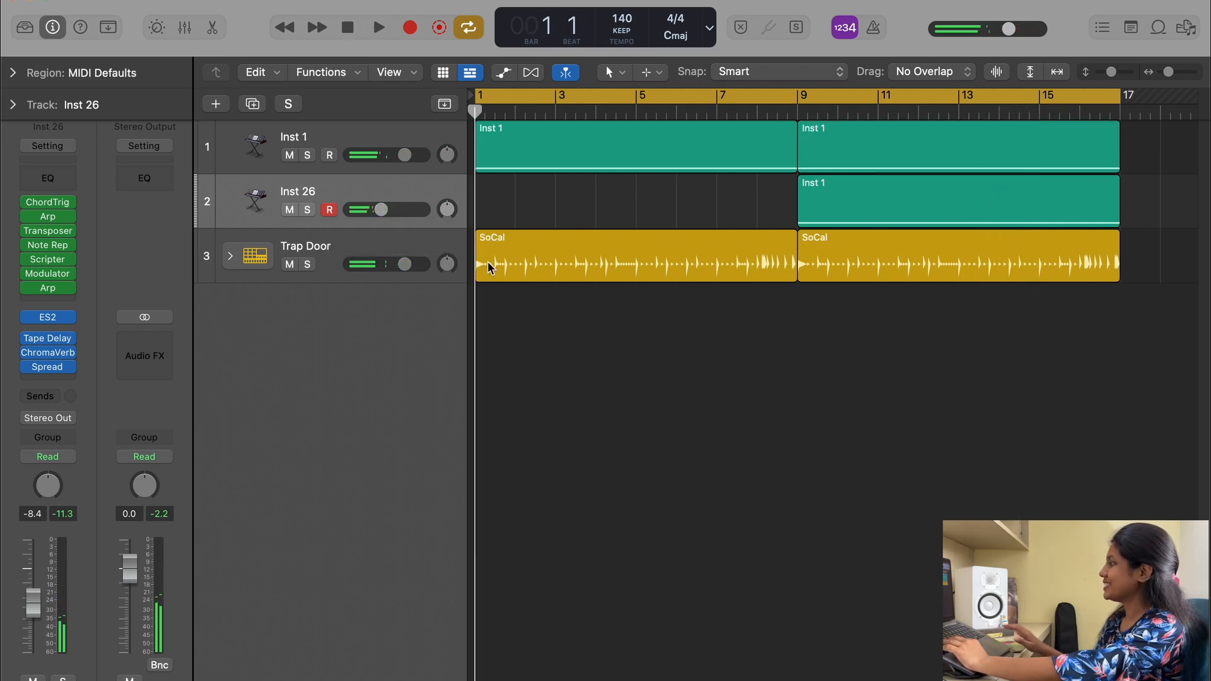
{"action": "key", "text": "x"}
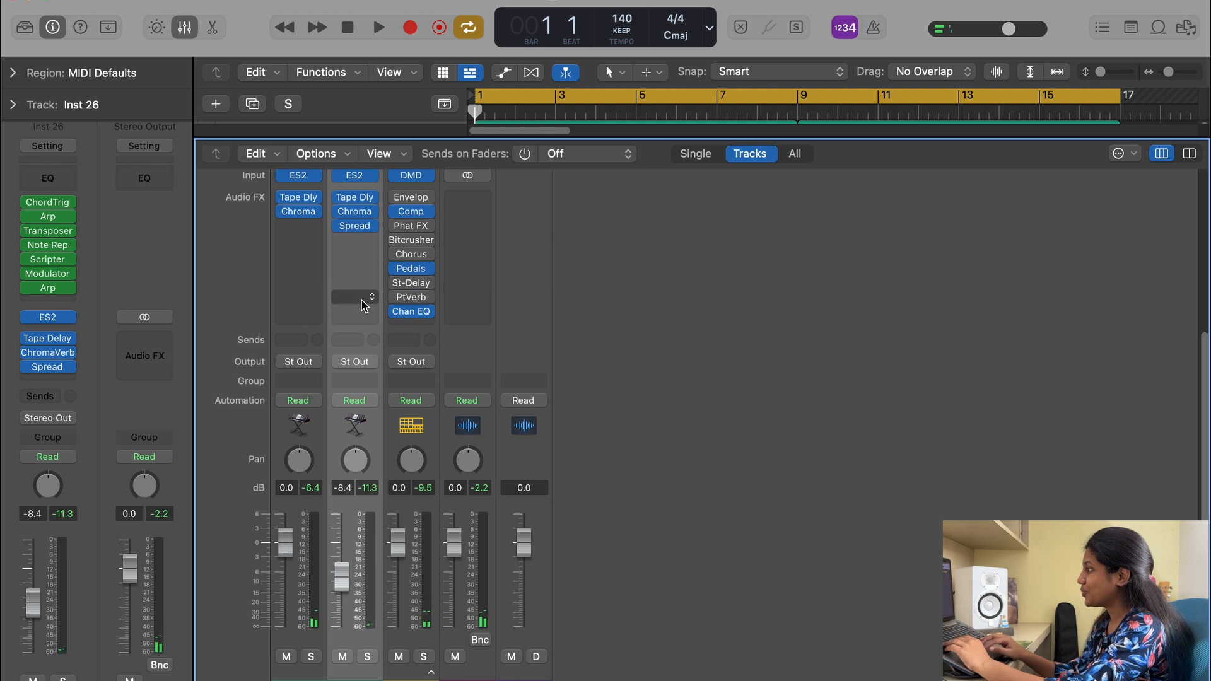
Bypass all the MIDI effects on the Inst 1 channel and listen to the arrangement from bar 1 without them
{"action": "scroll", "coordinate": [353, 302], "scroll_direction": "up", "scroll_amount": 5}
{"action": "scroll", "coordinate": [353, 303], "scroll_direction": "up", "scroll_amount": 2}
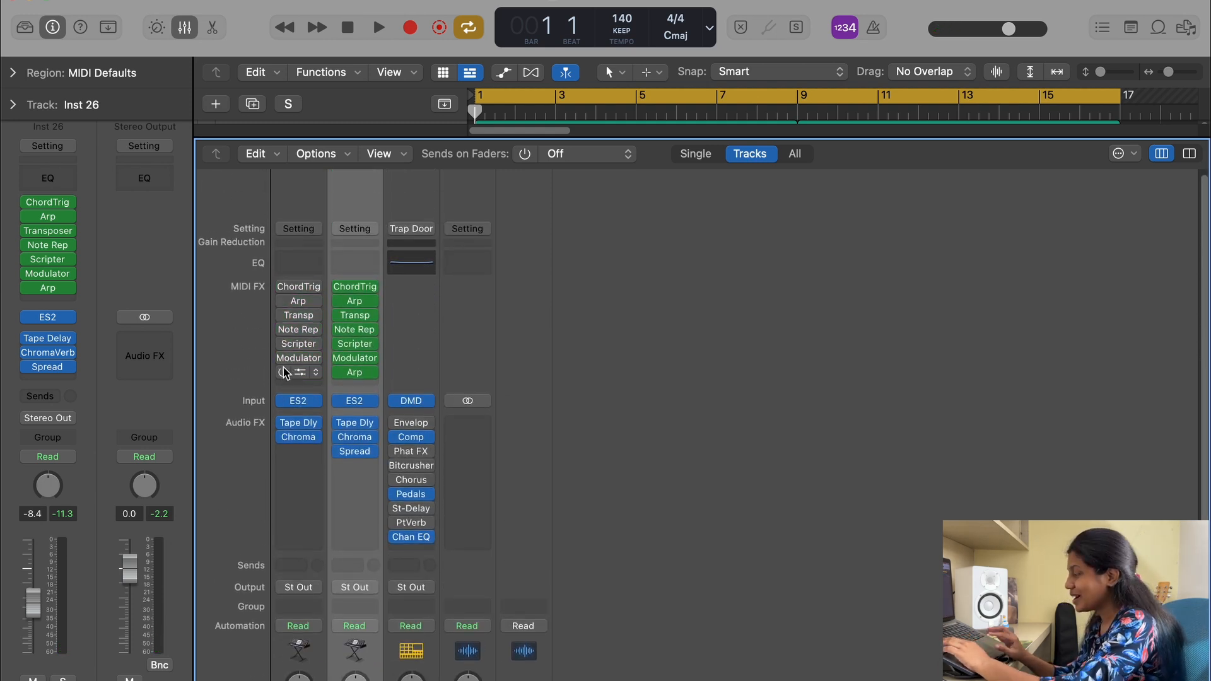
{"action": "key", "text": "x"}
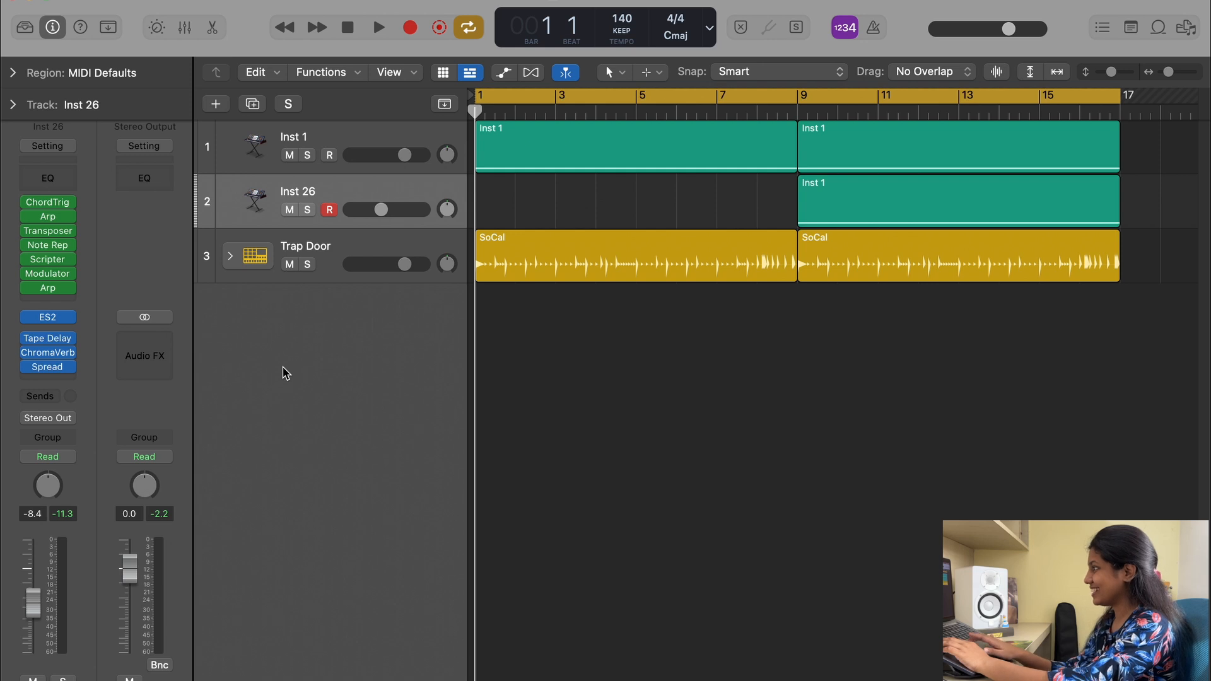
{"action": "key", "text": "space"}
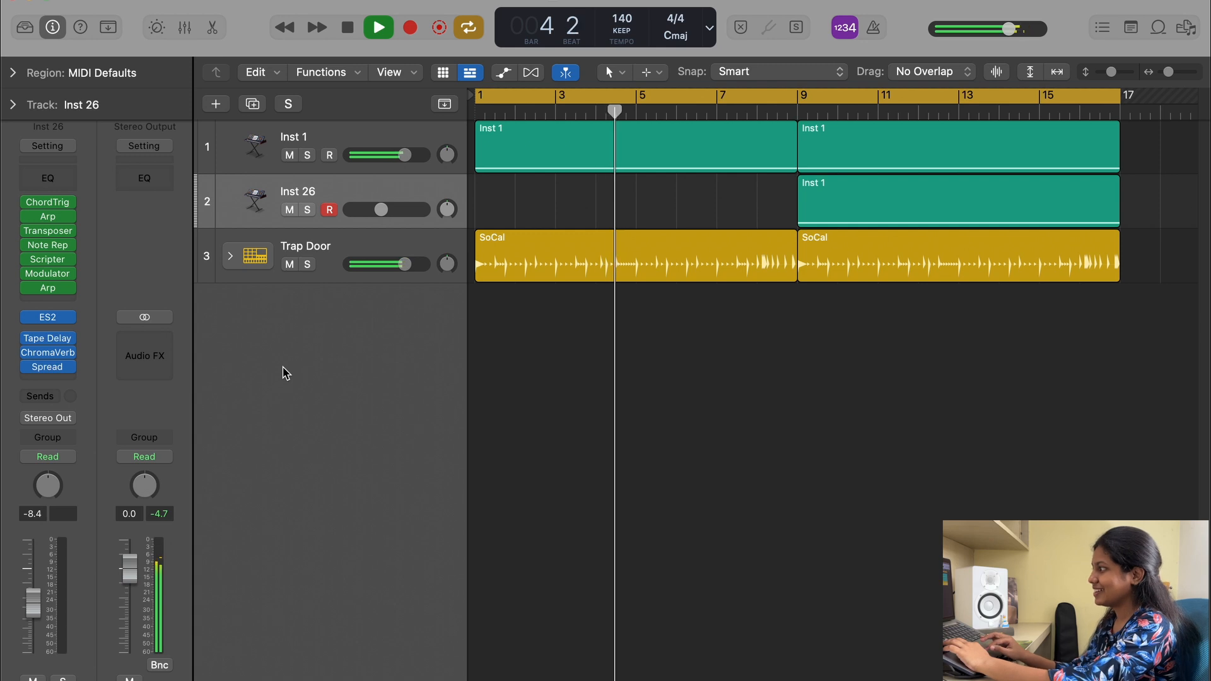
{"action": "key", "text": "space"}
Re-enable all the Inst 1 MIDI effects, close the Mixer, and turn off cycle mode while playing the arrangement
{"action": "key", "text": "x"}
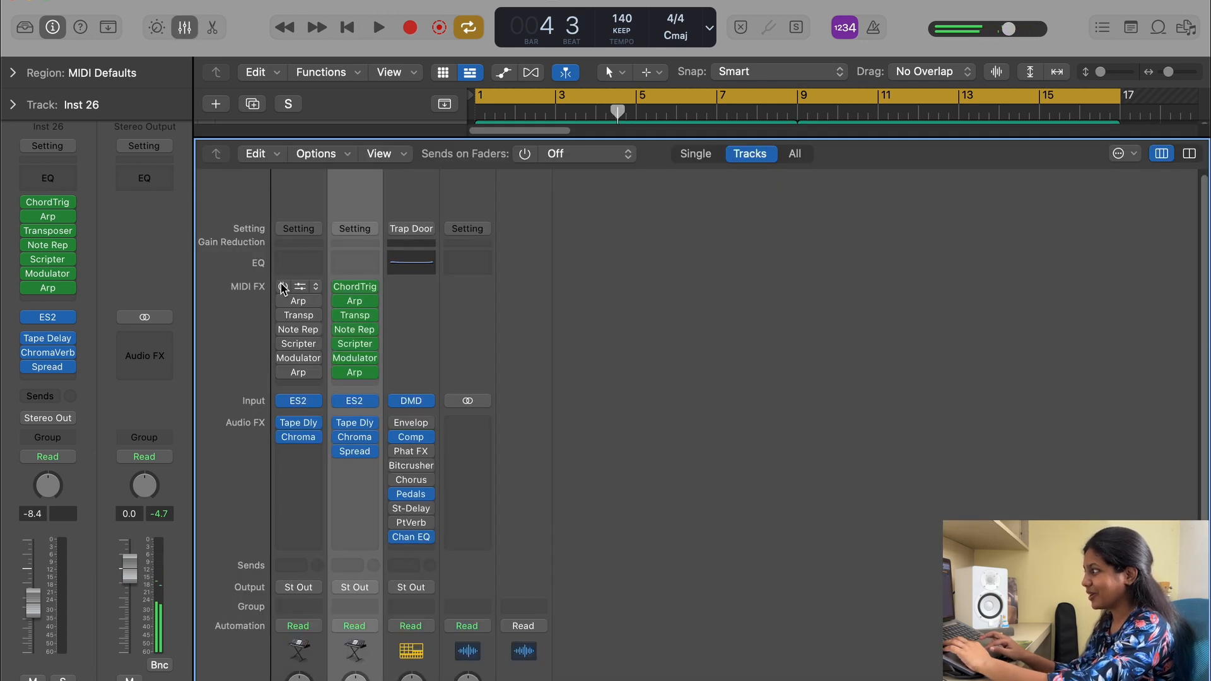
{"action": "key", "text": "x"}
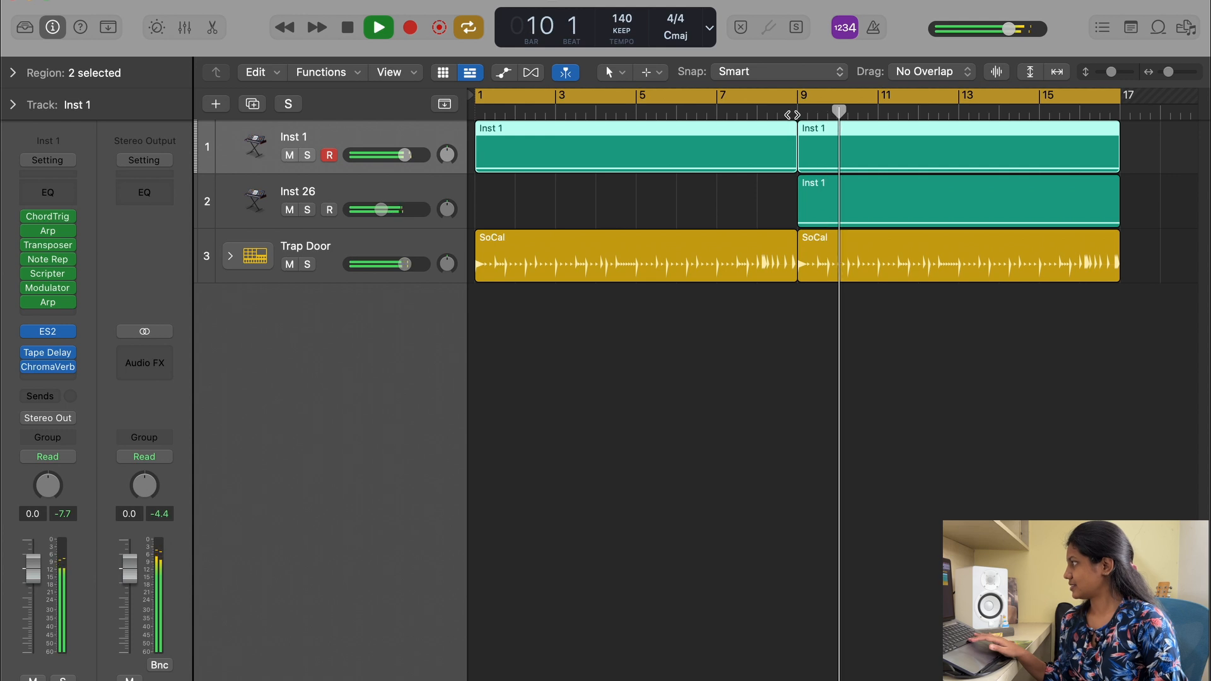
{"action": "key", "text": "c"}
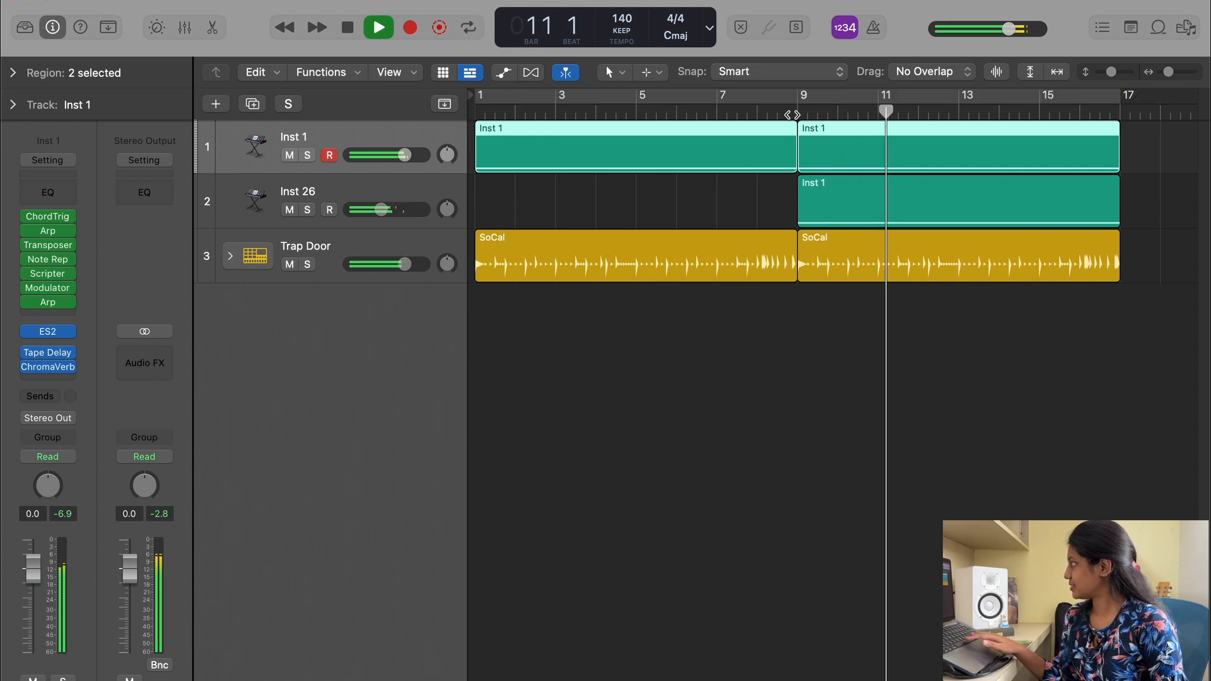